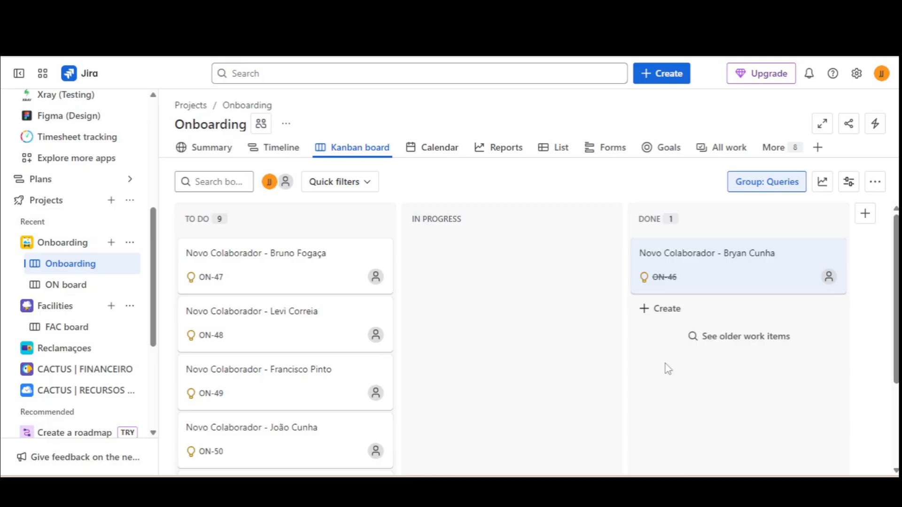
- Start a new project from the Blank project template in the Service management category
{"action": "left_click", "coordinate": [111, 202]}
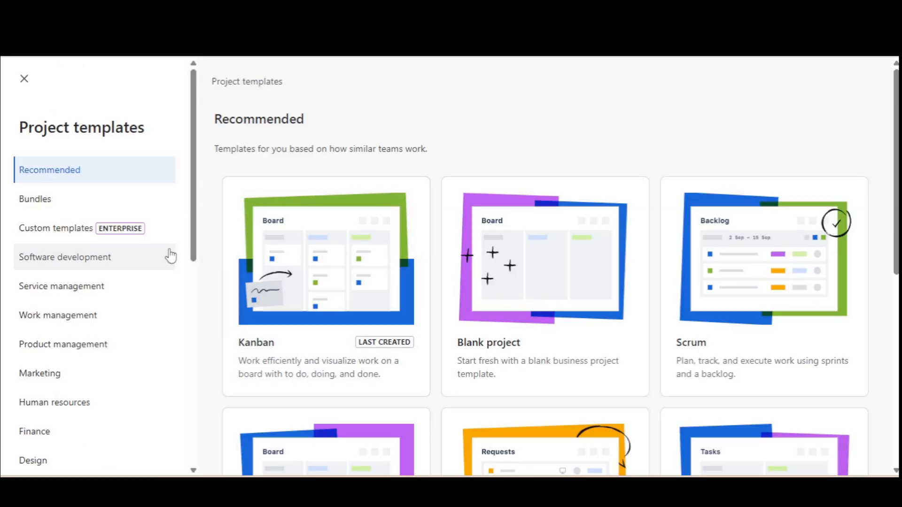
{"action": "left_click", "coordinate": [84, 288]}
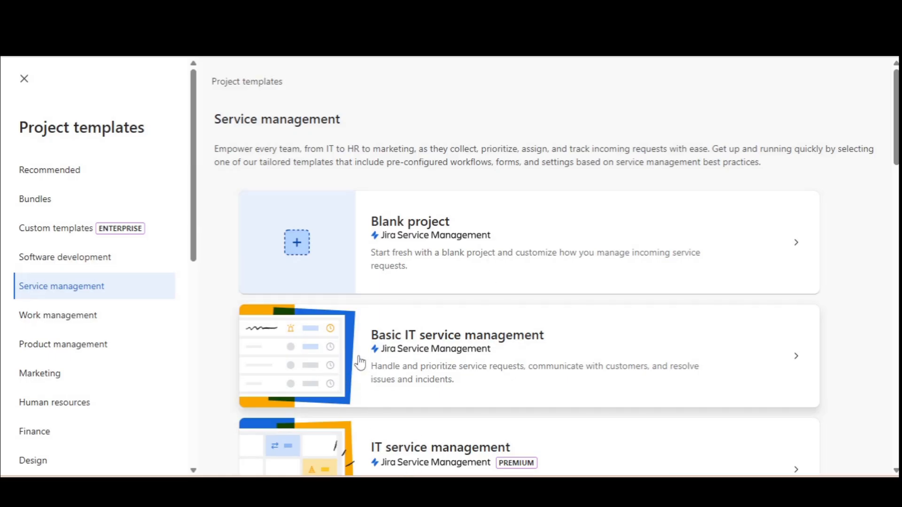
{"action": "left_click", "coordinate": [386, 241]}
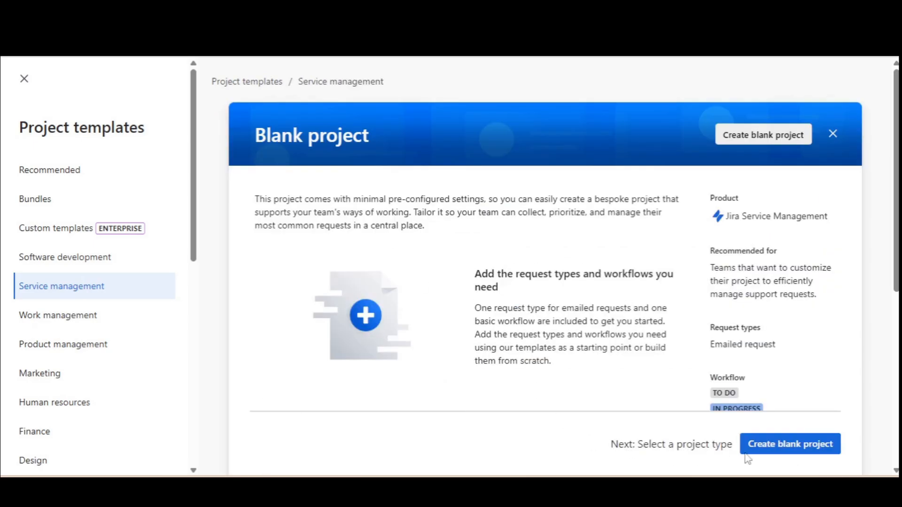
{"action": "left_click", "coordinate": [798, 446]}
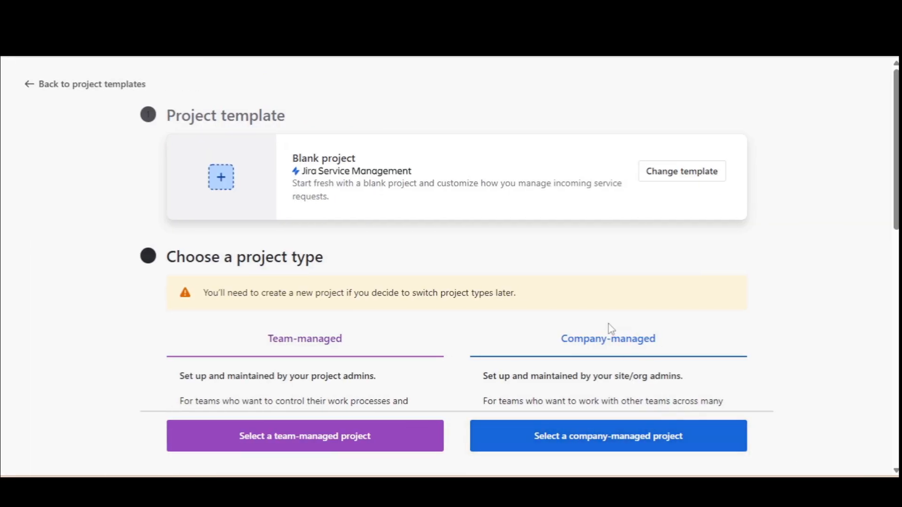
- Choose company-managed as the project type for the blank service project
{"action": "scroll", "coordinate": [606, 319], "scroll_direction": "down", "scroll_amount": 1}
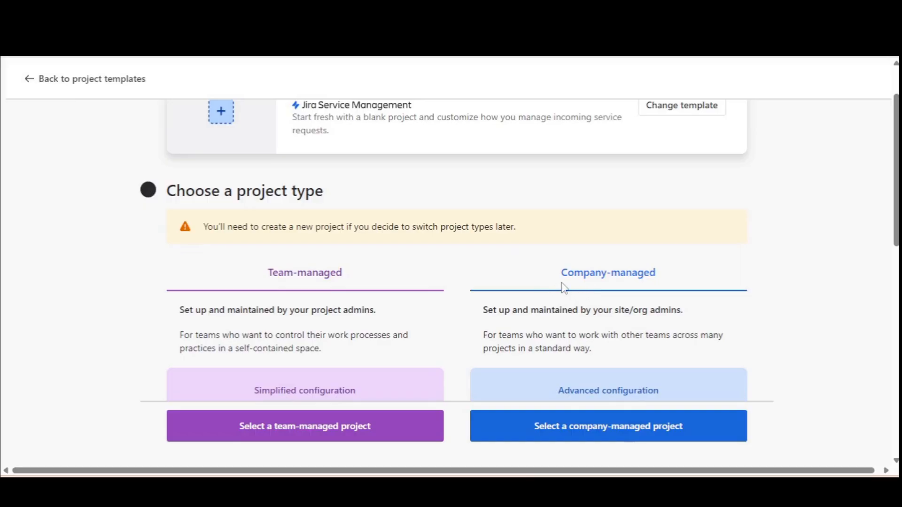
{"action": "left_click_drag", "start_coordinate": [563, 274], "coordinate": [689, 273]}
{"action": "left_click", "coordinate": [688, 273]}
{"action": "left_click", "coordinate": [628, 430]}
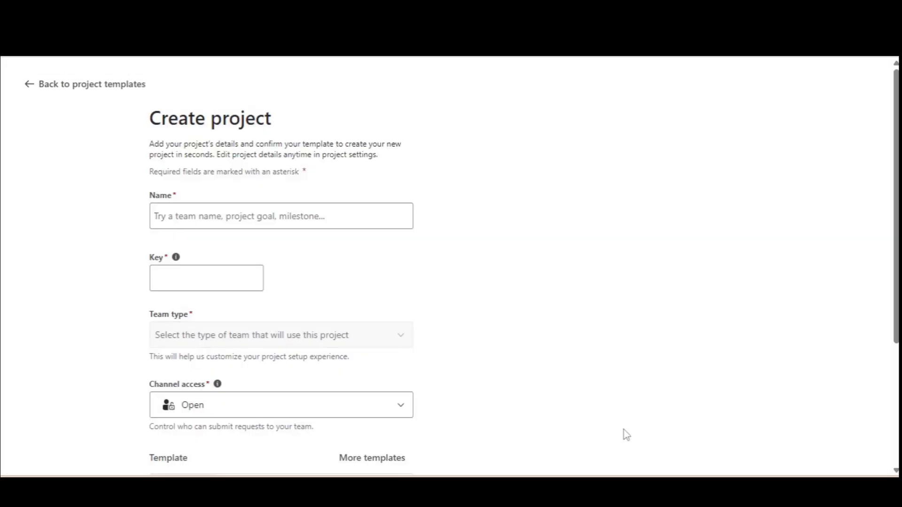
- Name the project Reembolso and set its team type to Finance
{"action": "left_click", "coordinate": [338, 223]}
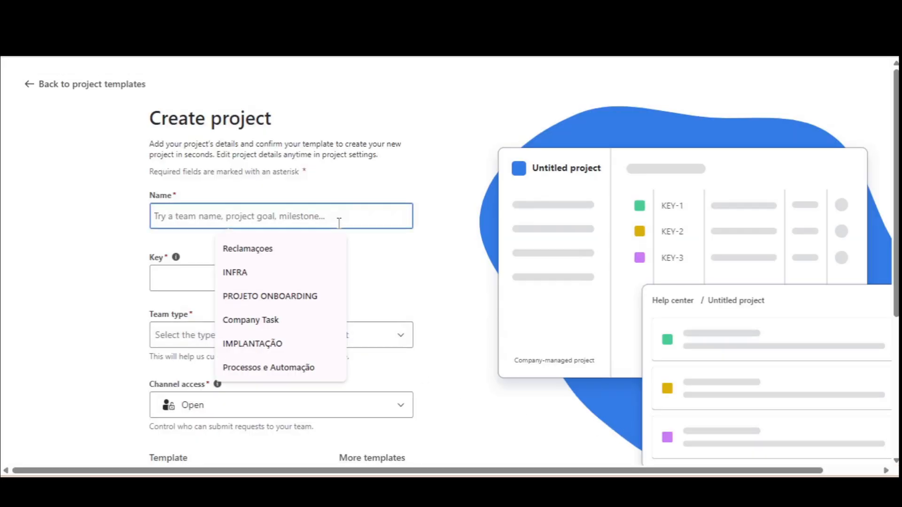
{"action": "type", "text": "Ree"}
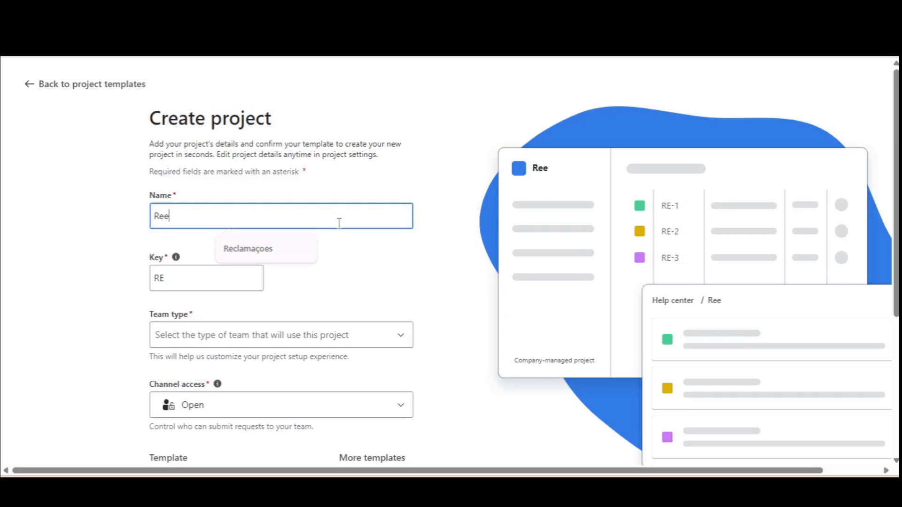
{"action": "type", "text": "mbolso"}
{"action": "key", "text": "Tab"}
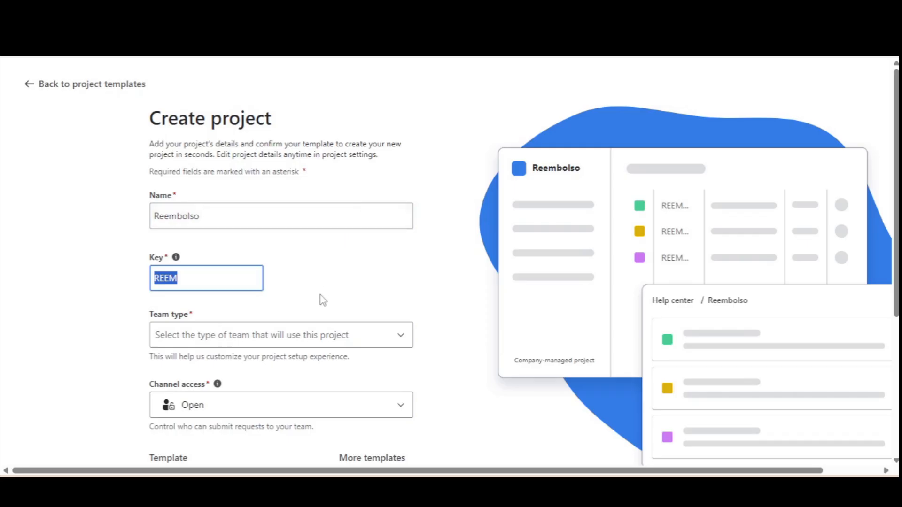
{"action": "left_click", "coordinate": [297, 332]}
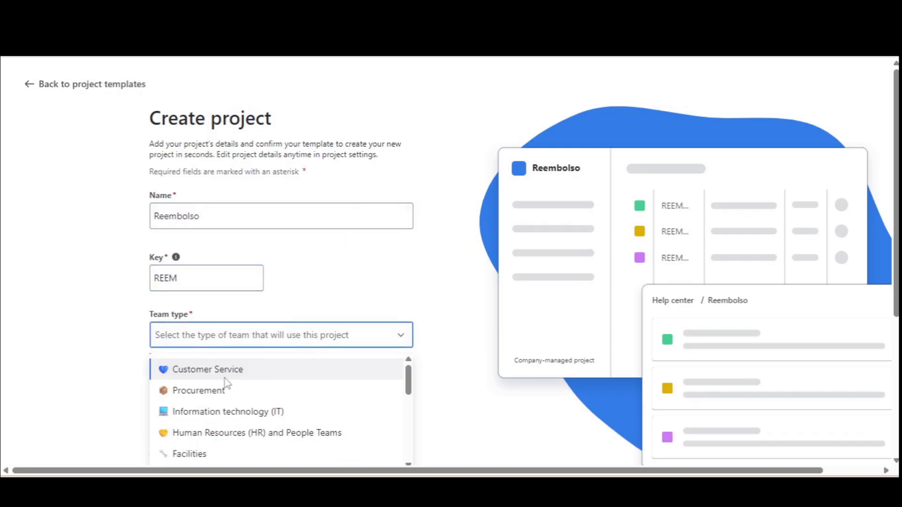
{"action": "scroll", "coordinate": [227, 385], "scroll_direction": "down", "scroll_amount": 2}
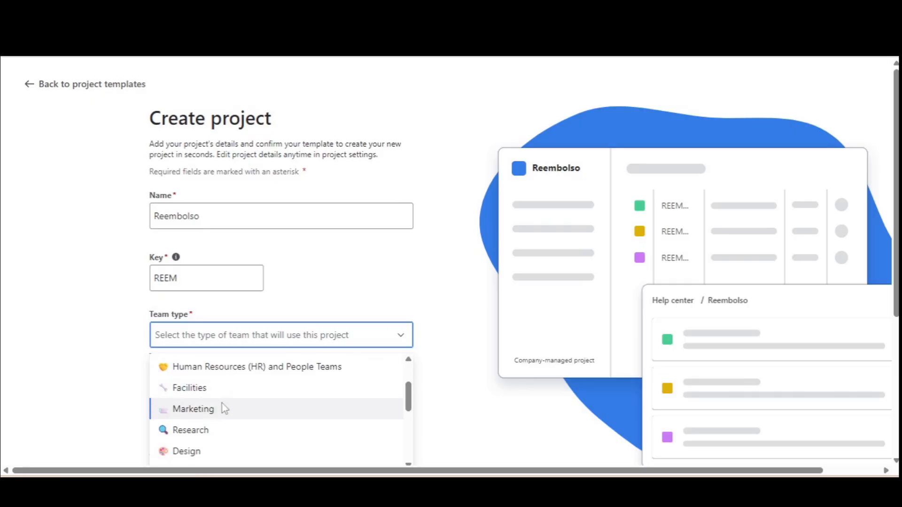
{"action": "scroll", "coordinate": [222, 416], "scroll_direction": "down", "scroll_amount": 4}
{"action": "scroll", "coordinate": [226, 416], "scroll_direction": "down", "scroll_amount": 2}
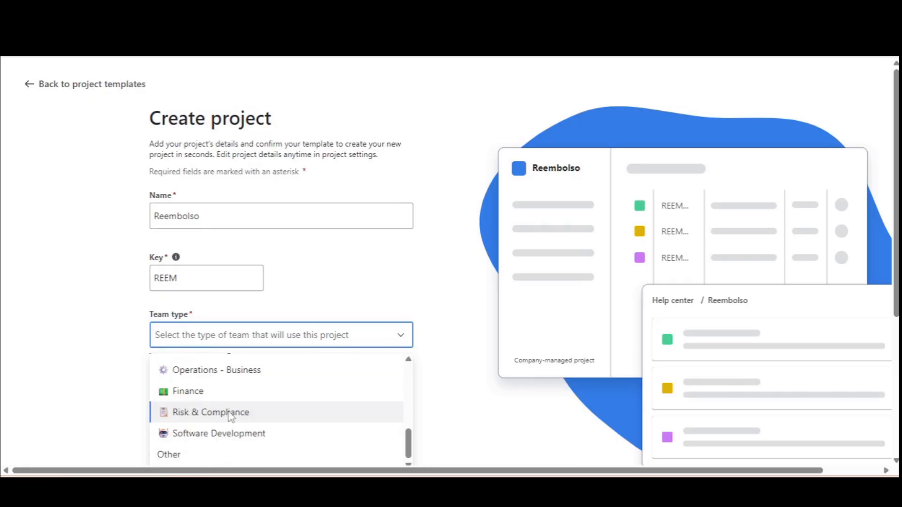
{"action": "left_click", "coordinate": [218, 393]}
- Create the project with open channel access, continue without selecting request type templates, and dismiss the introductory dialog
{"action": "scroll", "coordinate": [136, 378], "scroll_direction": "down", "scroll_amount": 1}
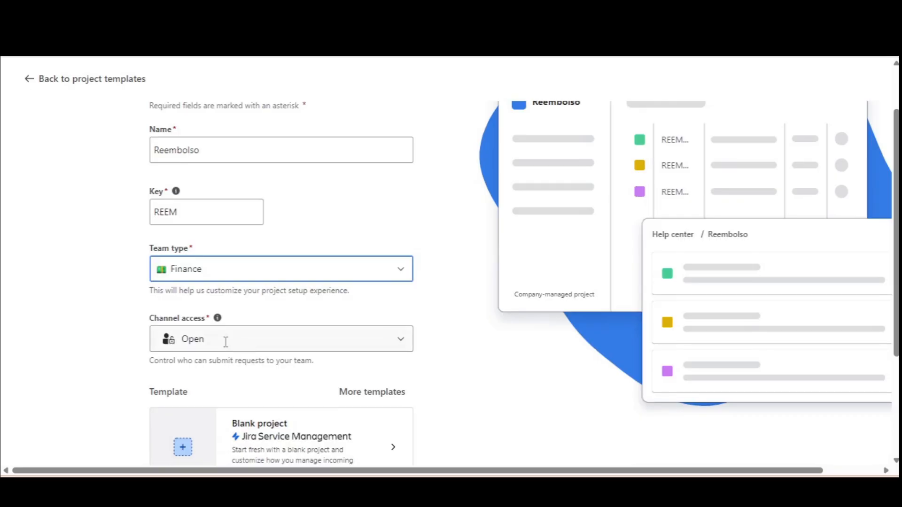
{"action": "scroll", "coordinate": [231, 336], "scroll_direction": "down", "scroll_amount": 1}
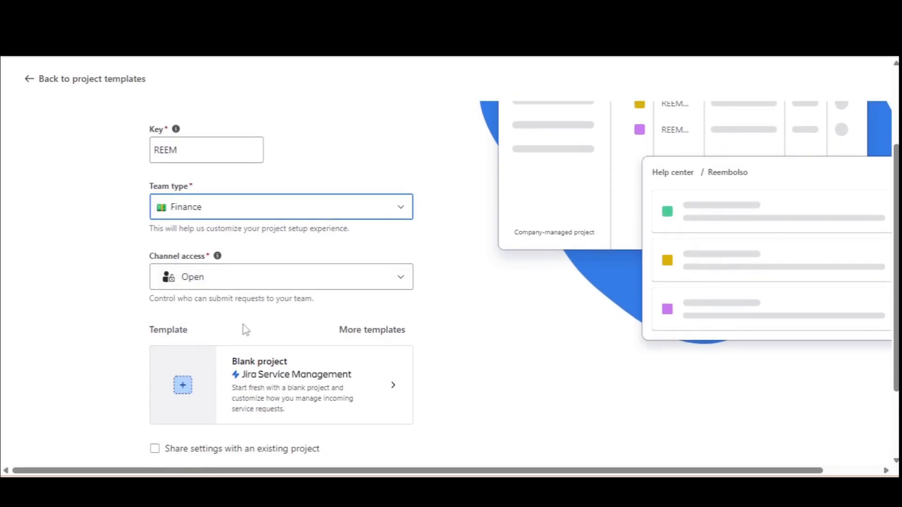
{"action": "scroll", "coordinate": [242, 328], "scroll_direction": "up", "scroll_amount": 2}
{"action": "scroll", "coordinate": [255, 326], "scroll_direction": "down", "scroll_amount": 3}
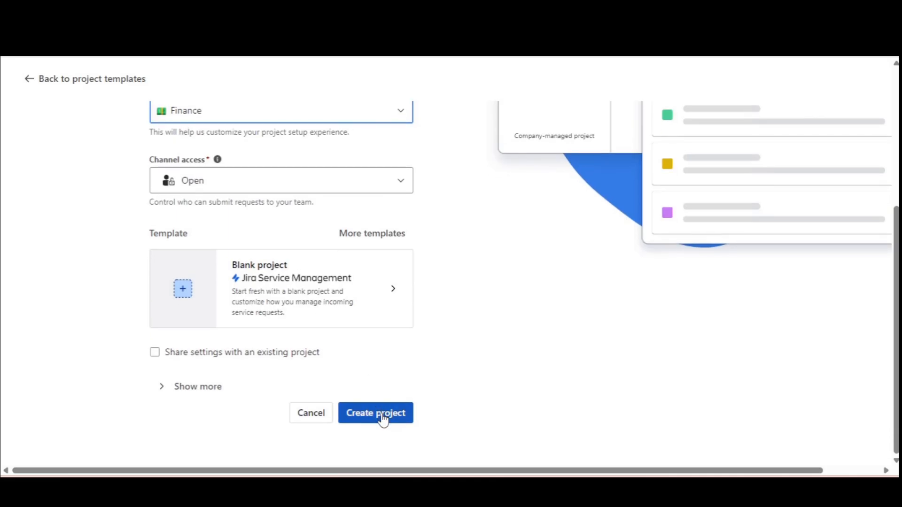
{"action": "left_click", "coordinate": [382, 418]}
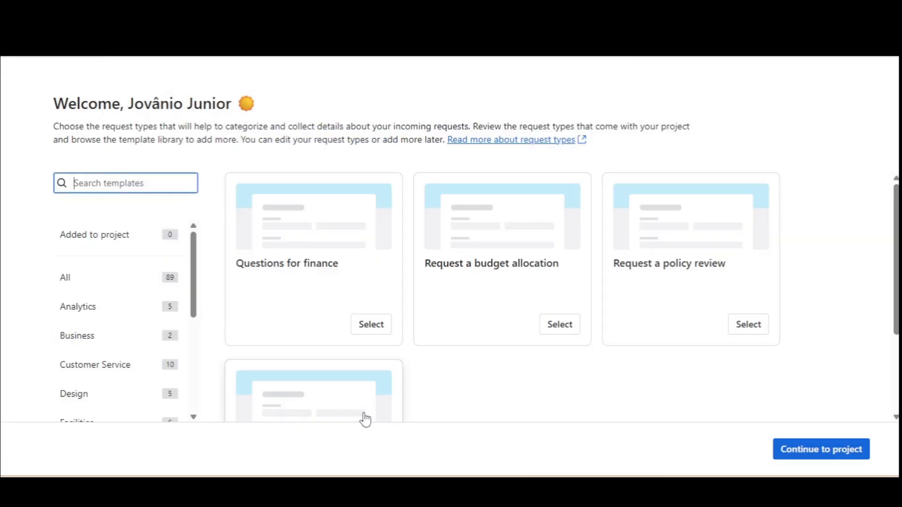
{"action": "left_click", "coordinate": [865, 454]}
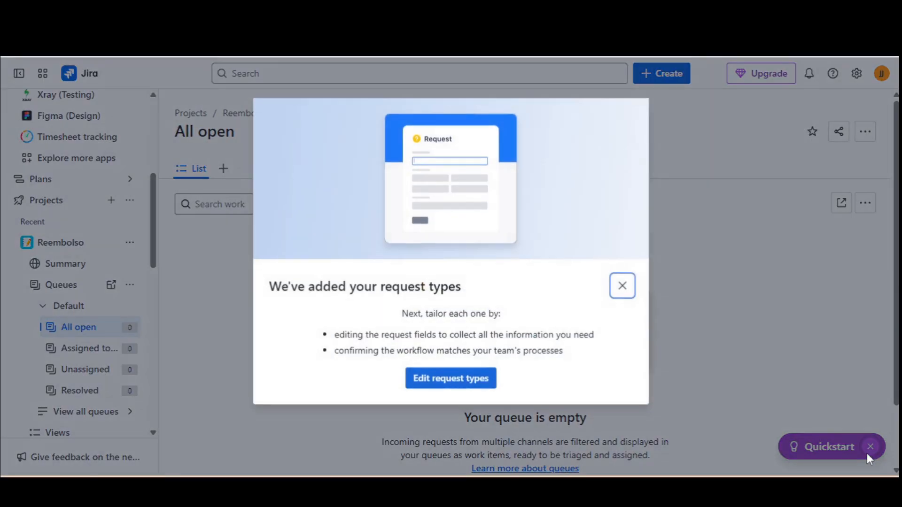
{"action": "left_click", "coordinate": [621, 285]}
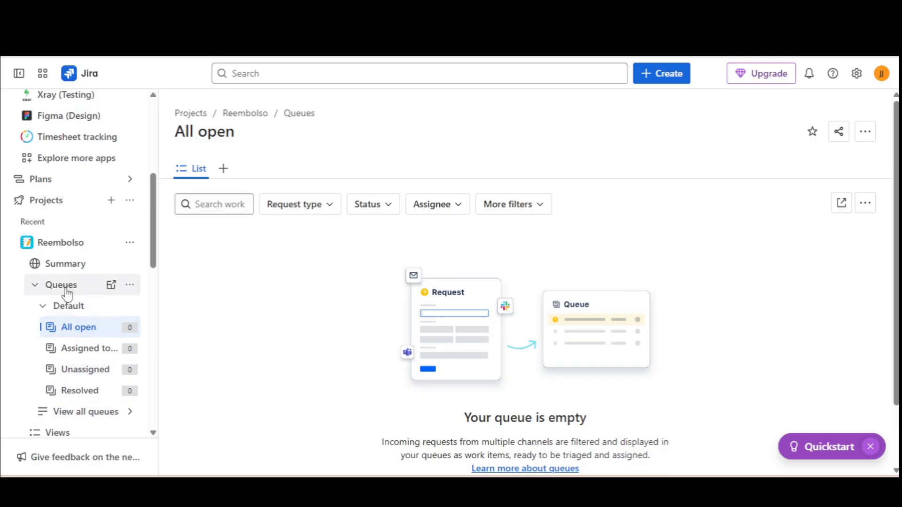
- Open the Reembolso customer portal from the project's channels, check its contents, and return to the project
{"action": "left_click", "coordinate": [35, 285]}
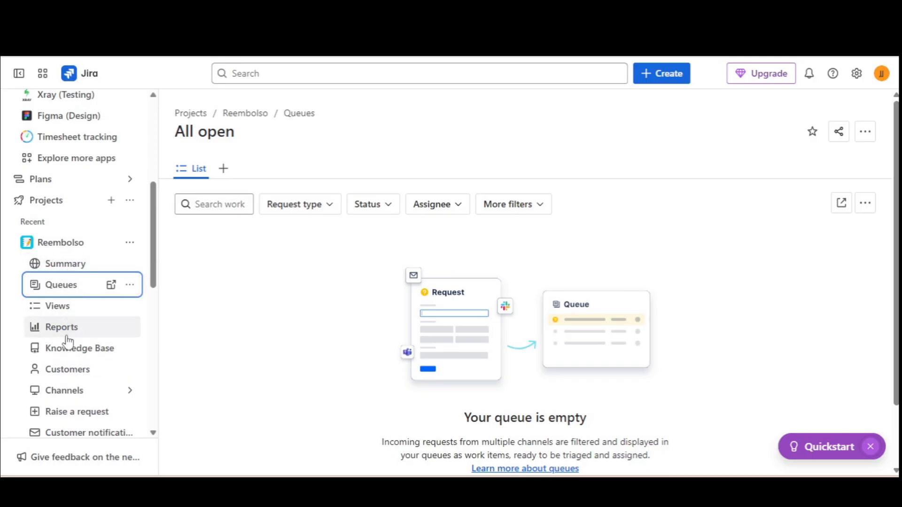
{"action": "left_click", "coordinate": [129, 391]}
{"action": "scroll", "coordinate": [141, 395], "scroll_direction": "down", "scroll_amount": 2}
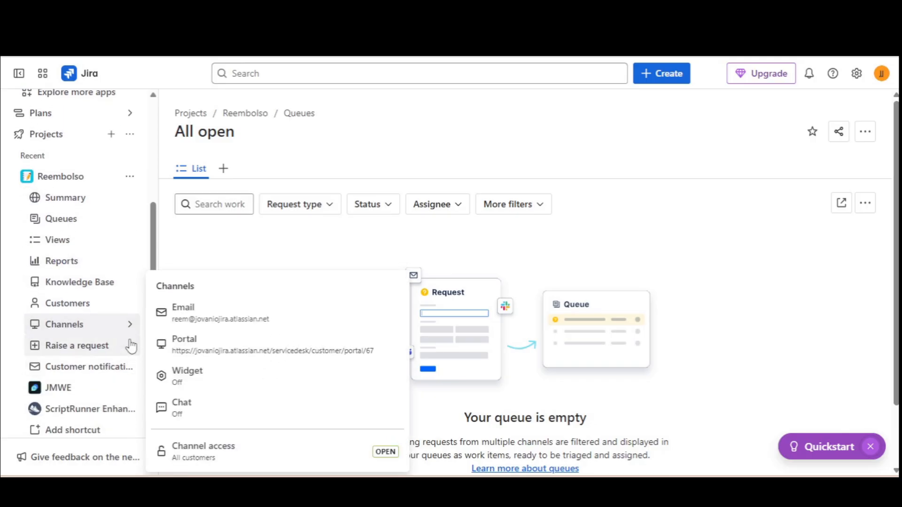
{"action": "mouse_move", "coordinate": [189, 337]}
{"action": "left_click", "coordinate": [365, 348]}
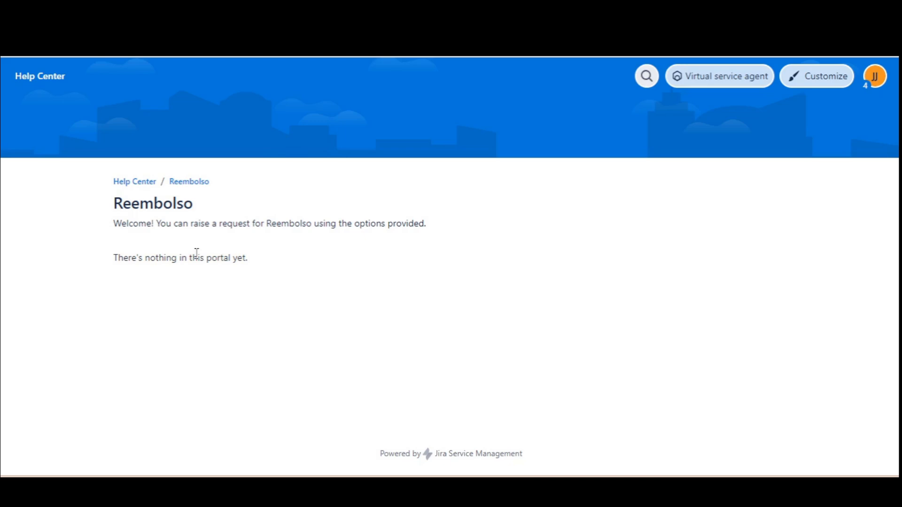
{"action": "left_click_drag", "start_coordinate": [166, 257], "coordinate": [380, 262]}
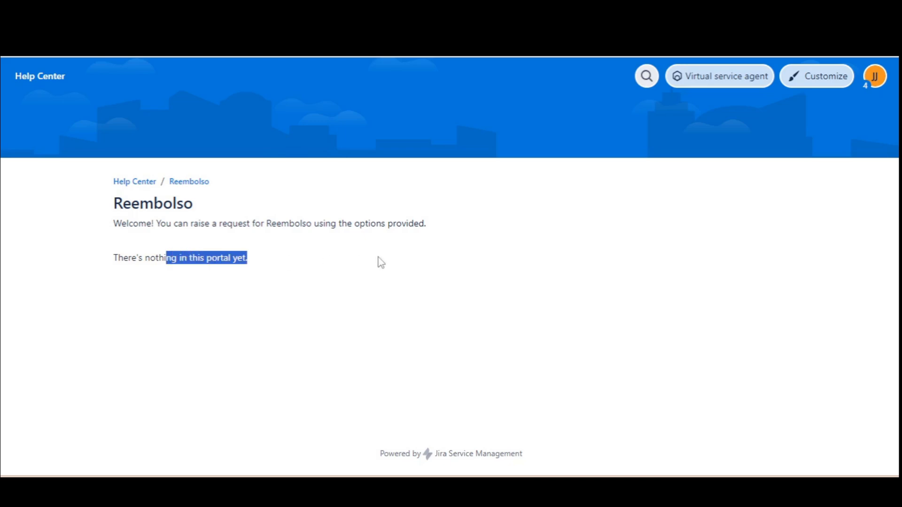
{"action": "left_click", "coordinate": [298, 267]}
{"action": "left_click", "coordinate": [197, 29]}
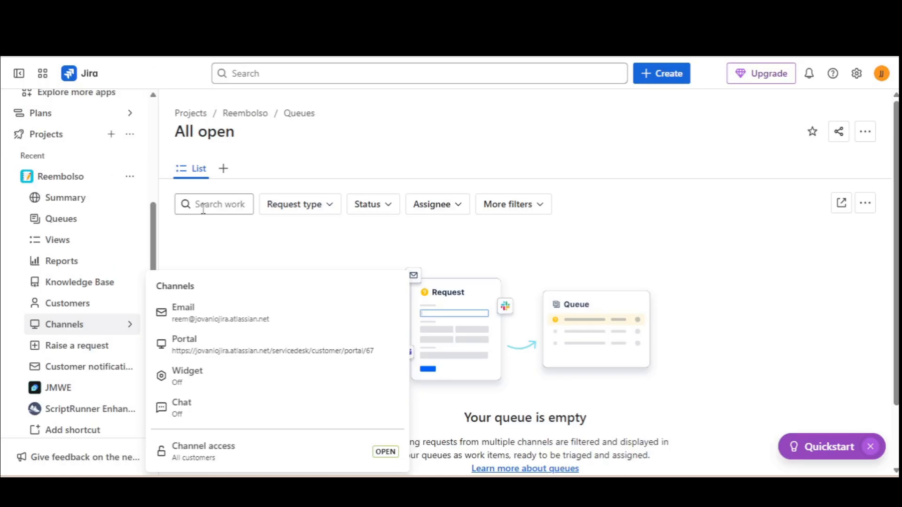
- Open the request types page in the Reembolso project settings
{"action": "scroll", "coordinate": [111, 303], "scroll_direction": "down", "scroll_amount": 1}
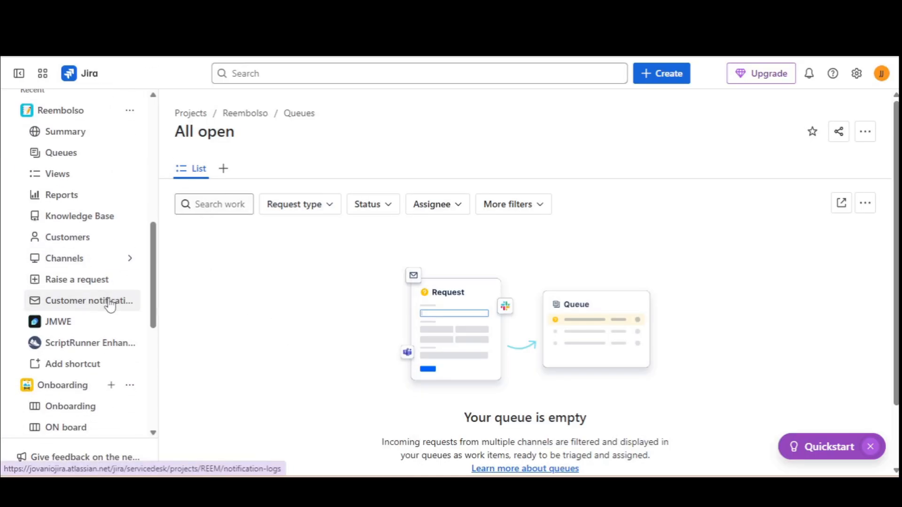
{"action": "scroll", "coordinate": [94, 254], "scroll_direction": "up", "scroll_amount": 1}
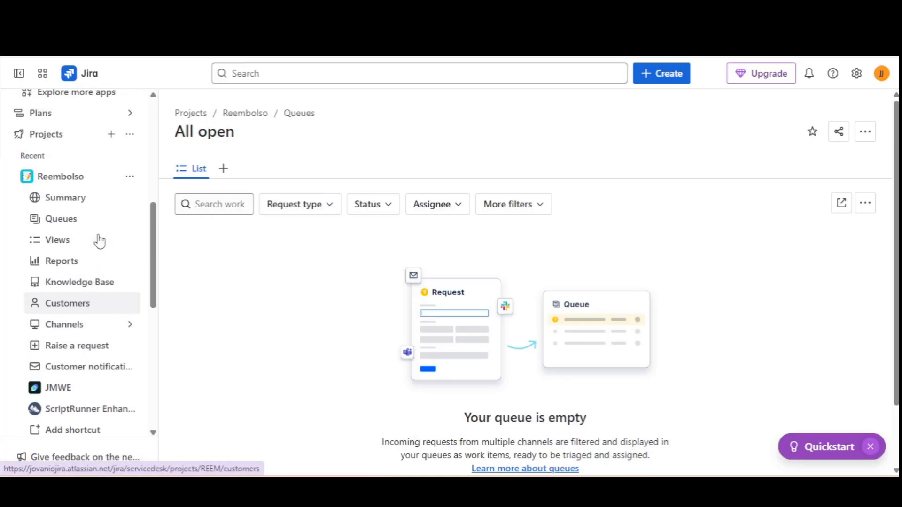
{"action": "left_click", "coordinate": [131, 178]}
{"action": "left_click", "coordinate": [167, 261]}
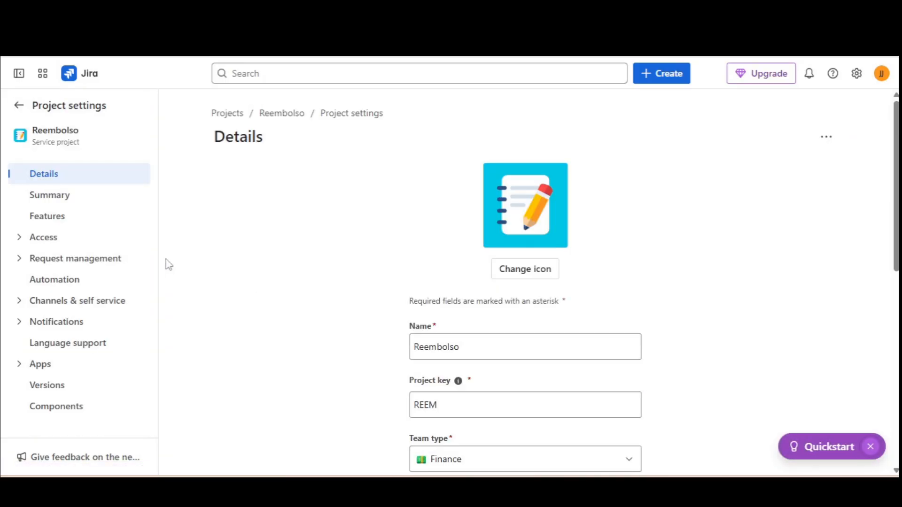
{"action": "left_click", "coordinate": [51, 262]}
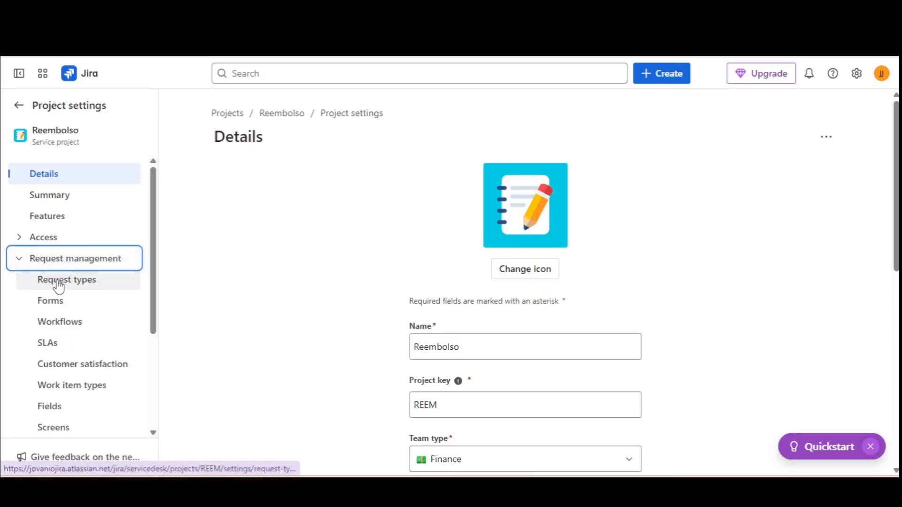
{"action": "left_click", "coordinate": [59, 283]}
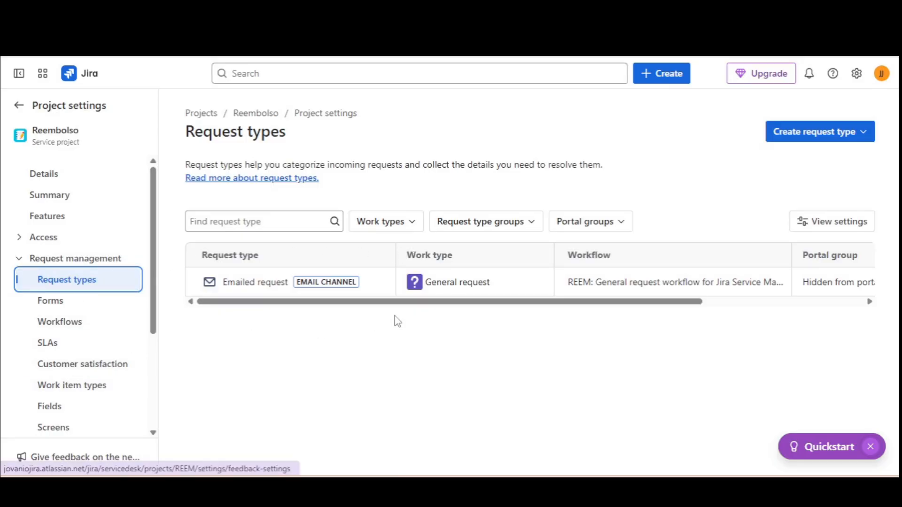
- Start a blank request type and name it Dúvidas
{"action": "left_click", "coordinate": [850, 140]}
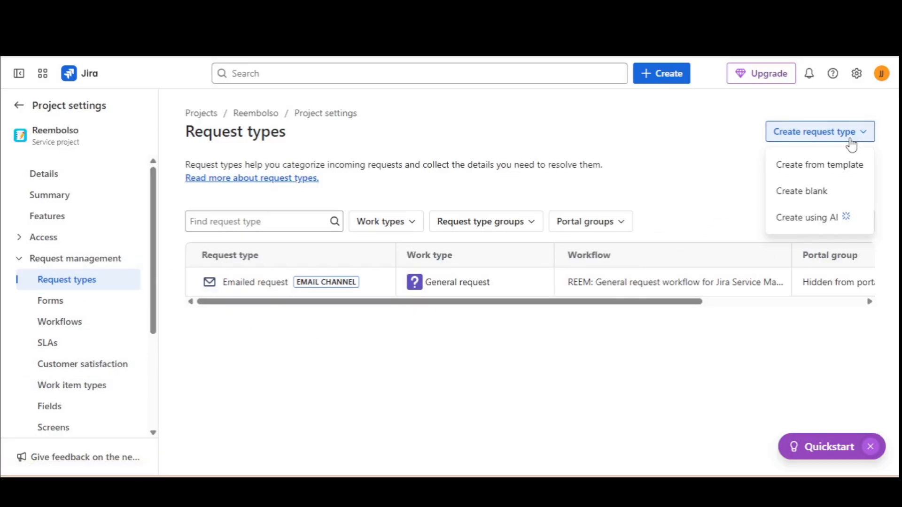
{"action": "left_click", "coordinate": [806, 192]}
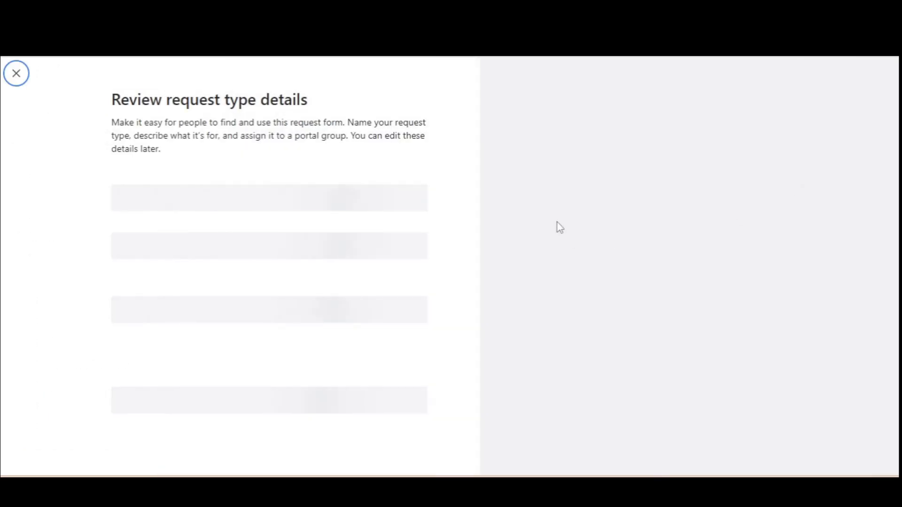
{"action": "type", "text": "Dúvidas"}
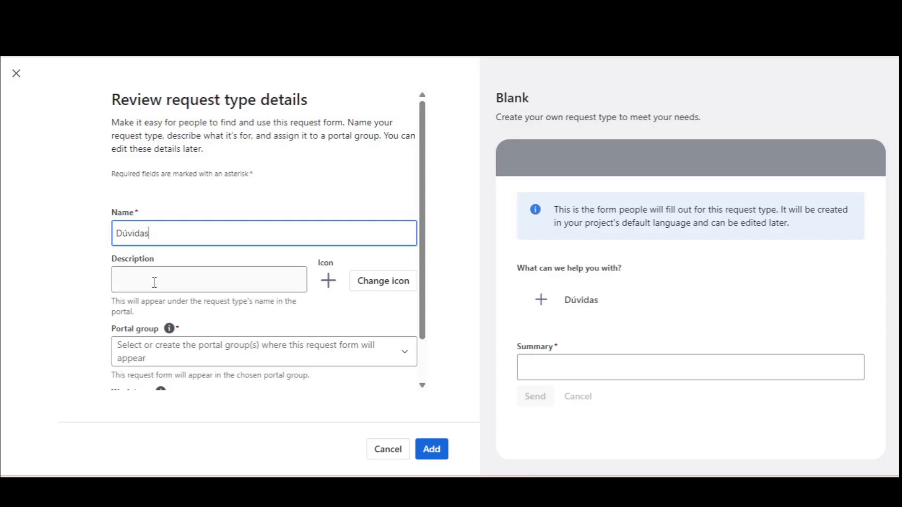
{"action": "left_click", "coordinate": [182, 280]}
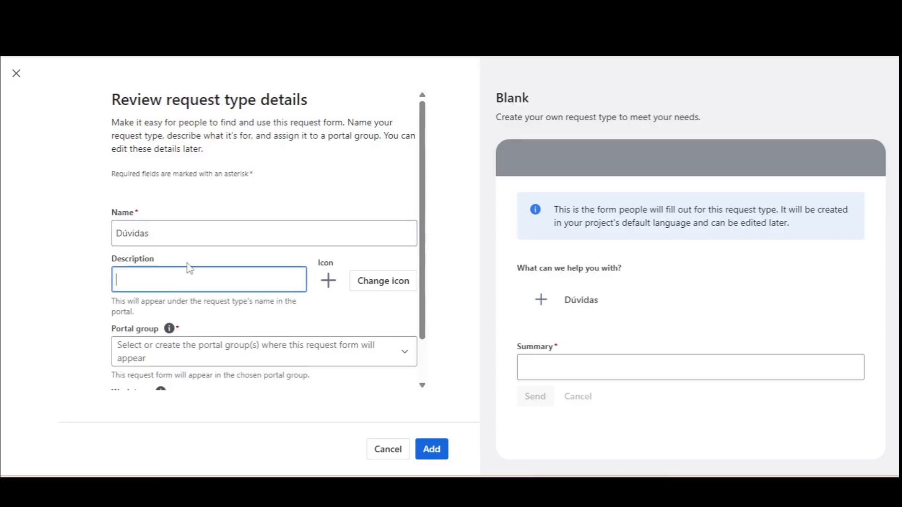
- Assign the Dúvidas request type to the General portal group, set its work type to Task, and add it
{"action": "scroll", "coordinate": [207, 304], "scroll_direction": "down", "scroll_amount": 1}
{"action": "left_click", "coordinate": [207, 304]}
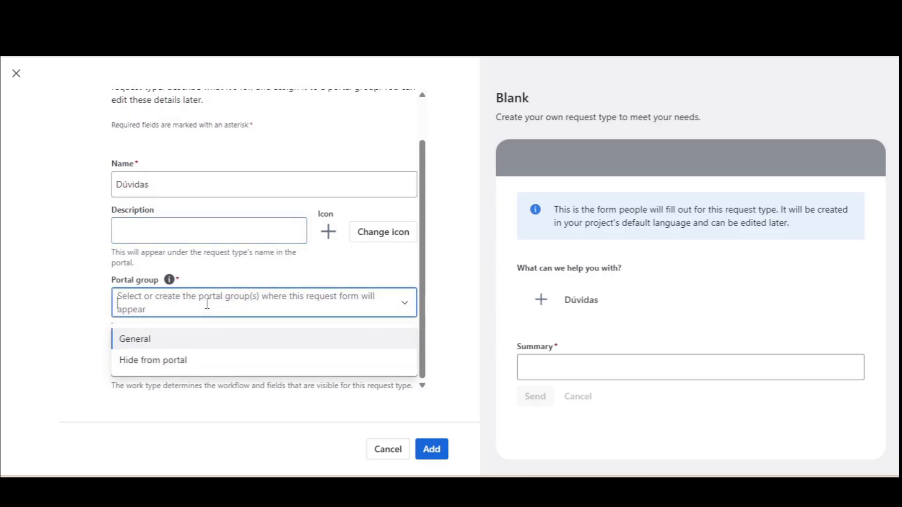
{"action": "left_click", "coordinate": [160, 338]}
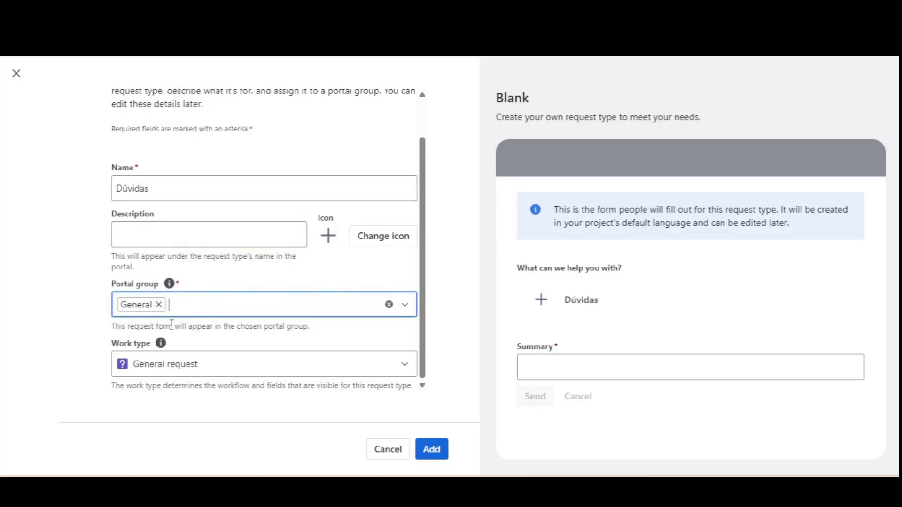
{"action": "left_click", "coordinate": [172, 369]}
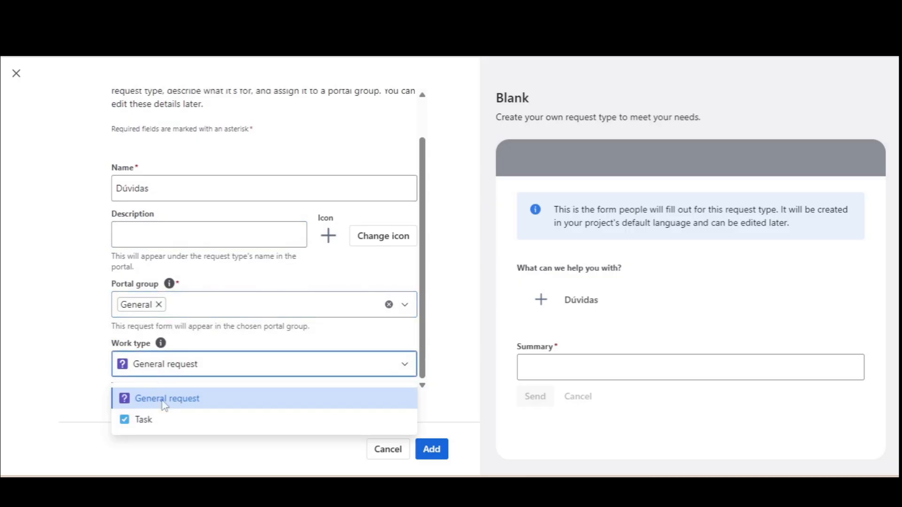
{"action": "left_click", "coordinate": [153, 428]}
{"action": "left_click", "coordinate": [435, 446]}
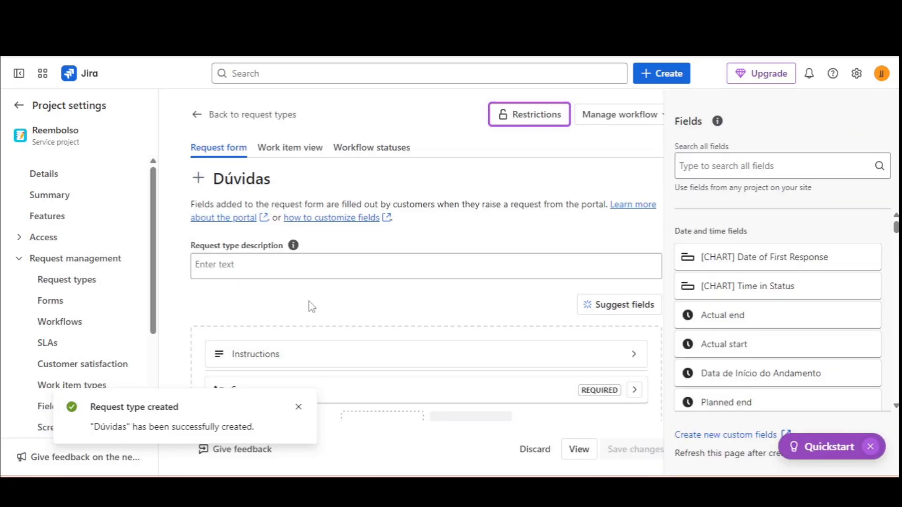
- Check the portal groups in the project's portal settings and return to the request types page
{"action": "scroll", "coordinate": [126, 302], "scroll_direction": "down", "scroll_amount": 2}
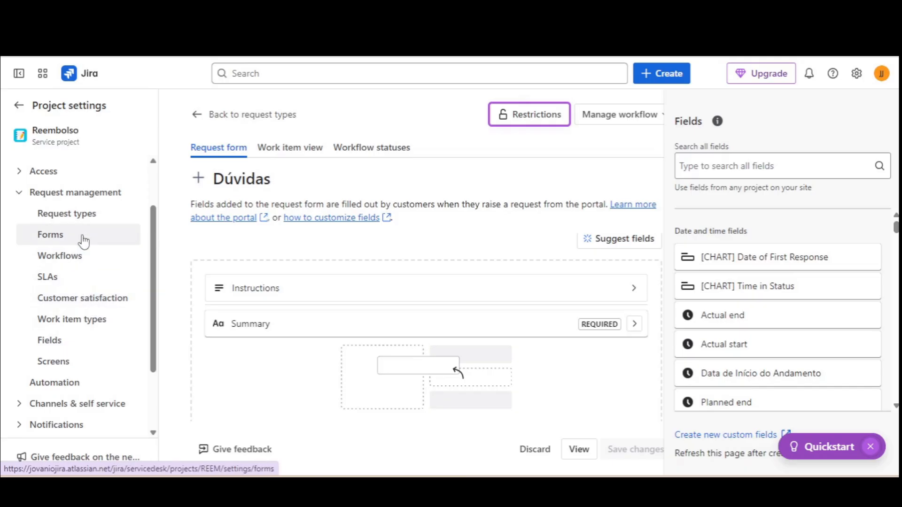
{"action": "left_click", "coordinate": [20, 192]}
{"action": "left_click", "coordinate": [20, 301]}
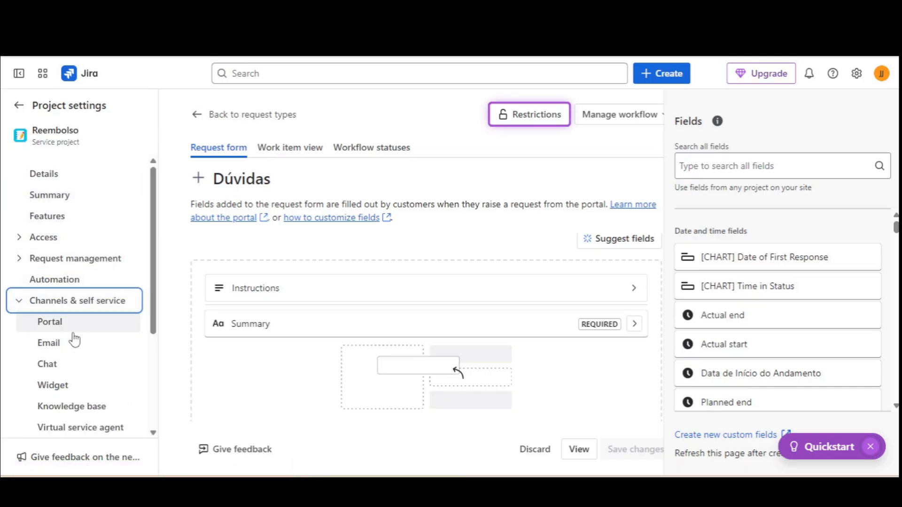
{"action": "left_click", "coordinate": [68, 320]}
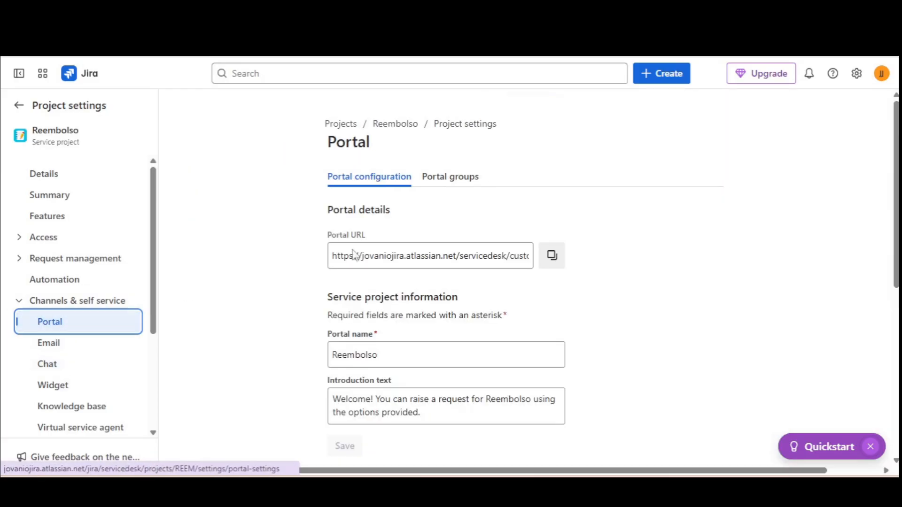
{"action": "left_click", "coordinate": [461, 179]}
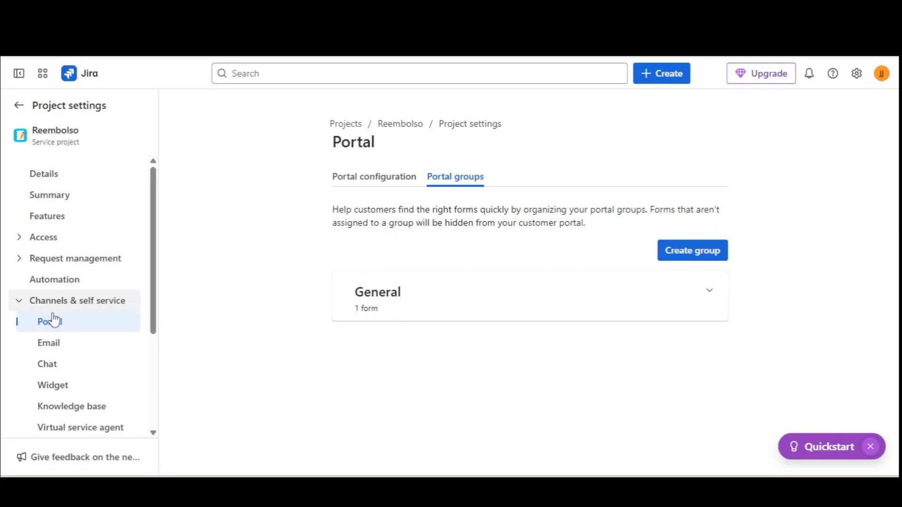
{"action": "left_click", "coordinate": [72, 262]}
{"action": "left_click", "coordinate": [71, 282]}
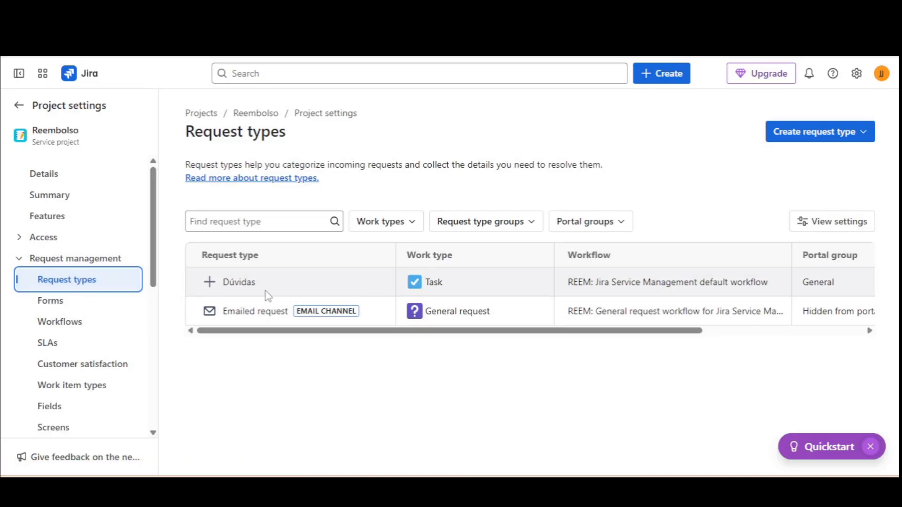
- Start another blank request type and name it Solicitação de Reembolso
{"action": "left_click", "coordinate": [796, 131]}
{"action": "left_click", "coordinate": [792, 188]}
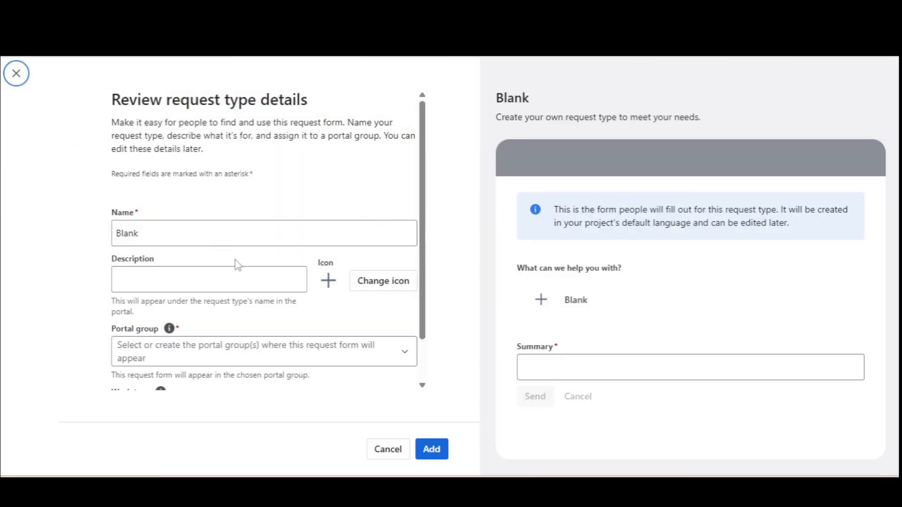
{"action": "double_click", "coordinate": [219, 235]}
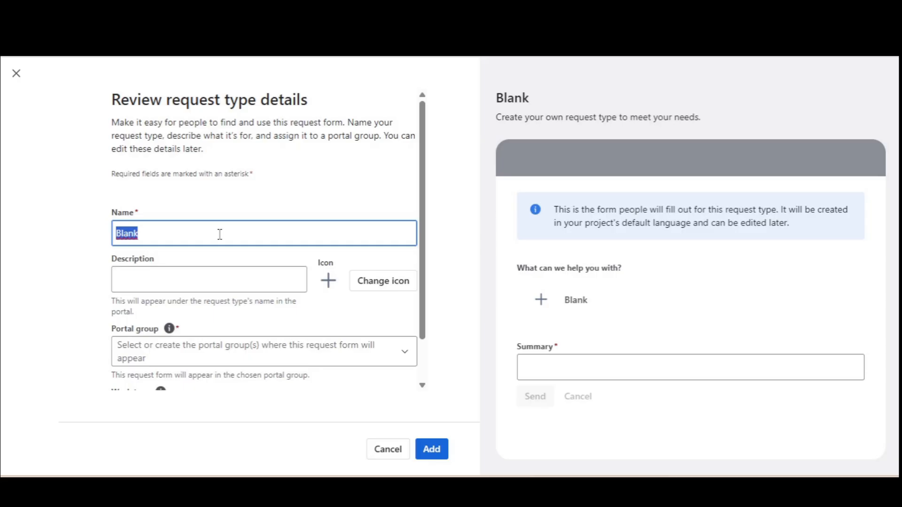
{"action": "type", "text": "S"}
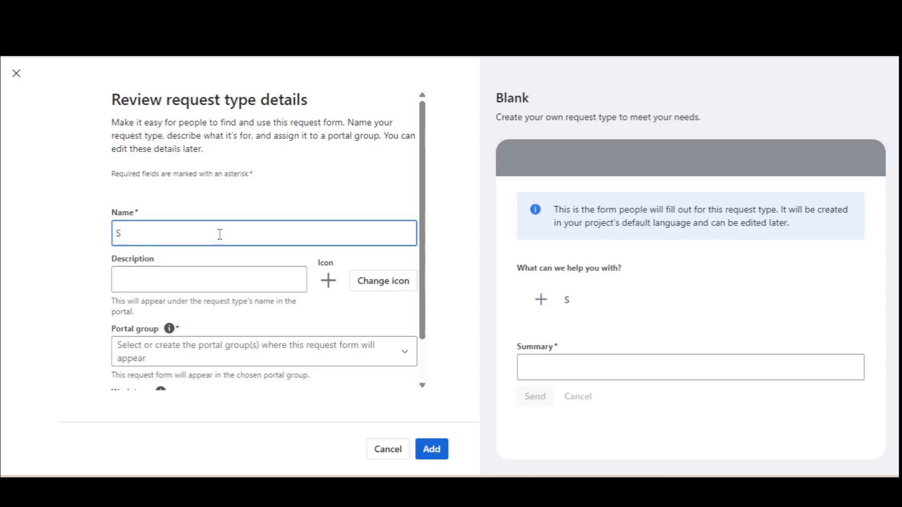
{"action": "type", "text": "olicitação de Reelbolso"}
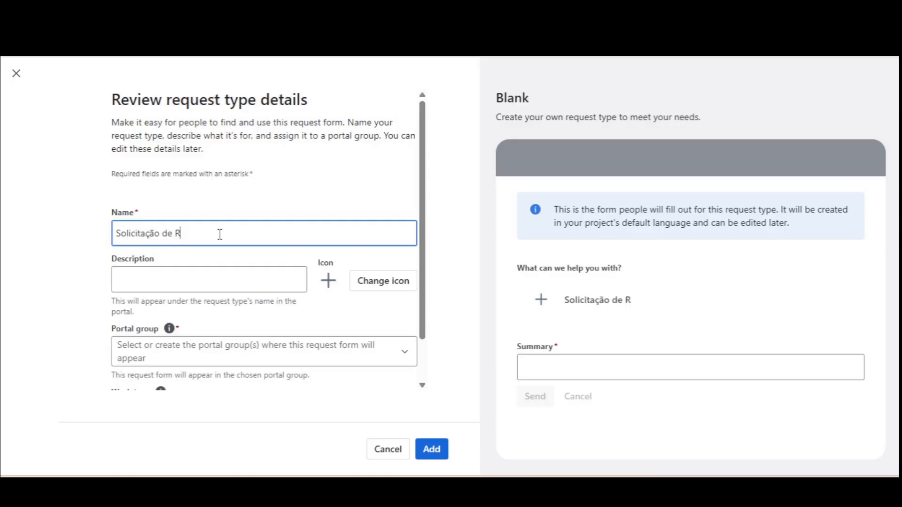
{"action": "key", "text": "BackSpace"}
{"action": "key", "text": "BackSpace"}
{"action": "key", "text": "BackSpace"}
{"action": "key", "text": "BackSpace"}
{"action": "key", "text": "BackSpace"}
{"action": "key", "text": "BackSpace"}
{"action": "type", "text": "mbolso"}
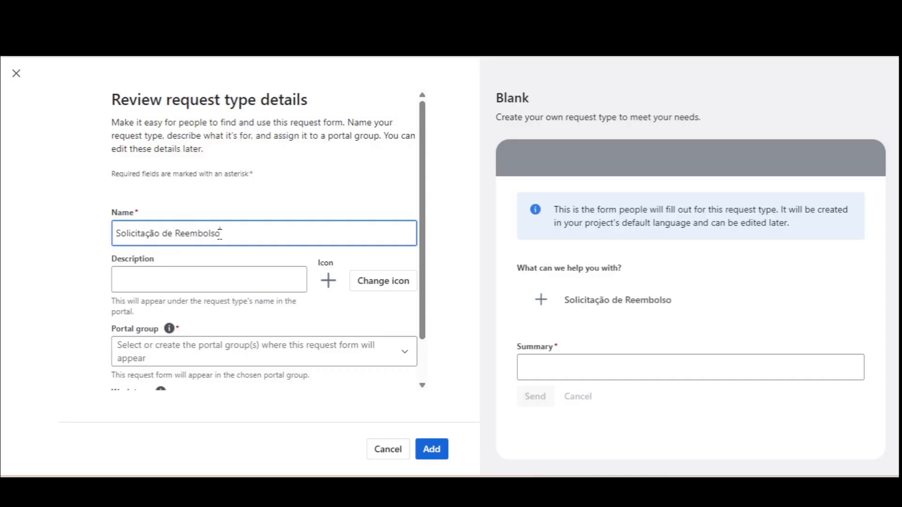
- Set the request type's icon to the dollar sign from the default avatars
{"action": "left_click", "coordinate": [363, 287]}
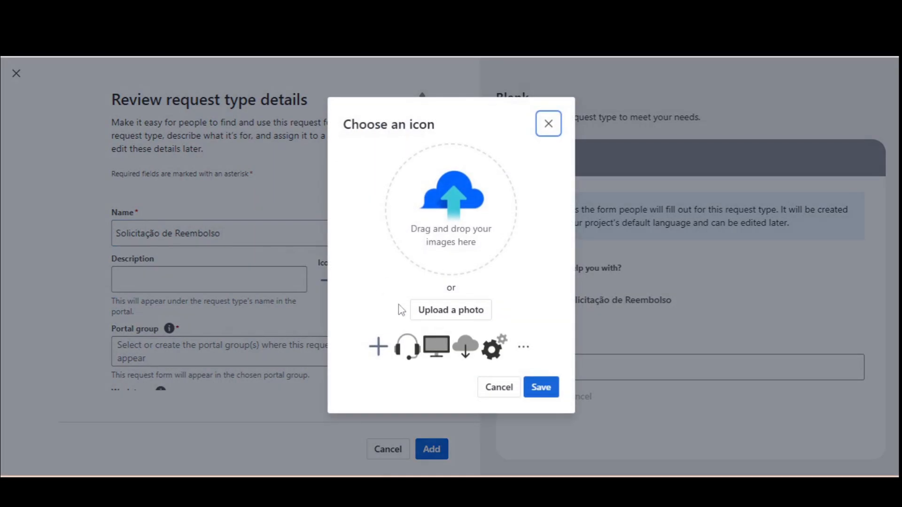
{"action": "left_click", "coordinate": [522, 347]}
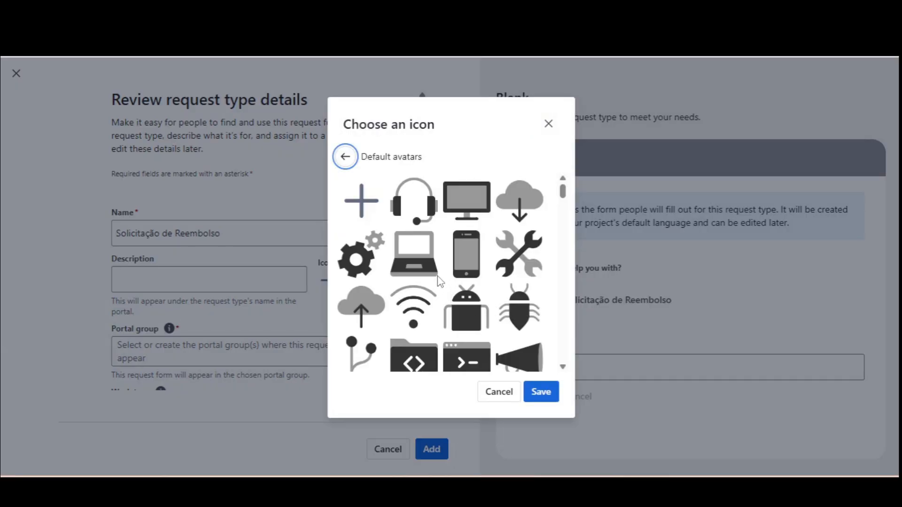
{"action": "scroll", "coordinate": [432, 267], "scroll_direction": "down", "scroll_amount": 4}
{"action": "left_click", "coordinate": [520, 214]}
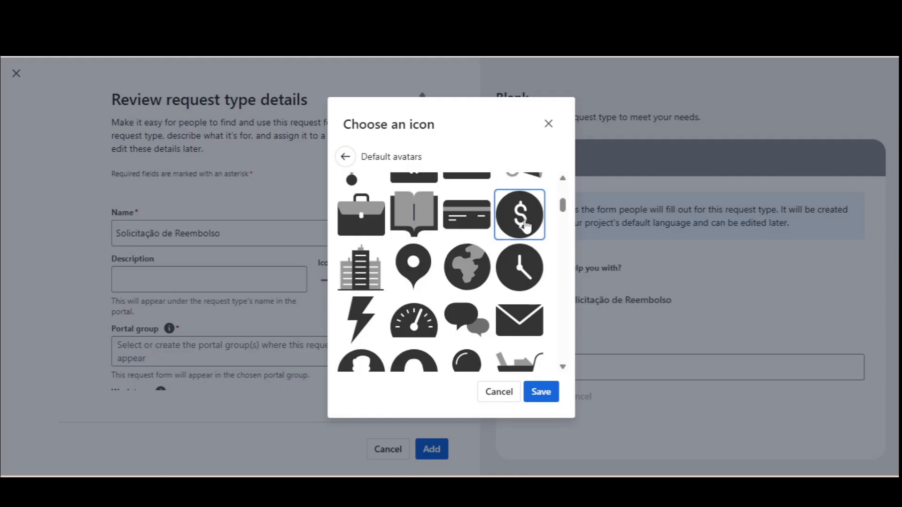
{"action": "left_click", "coordinate": [540, 392]}
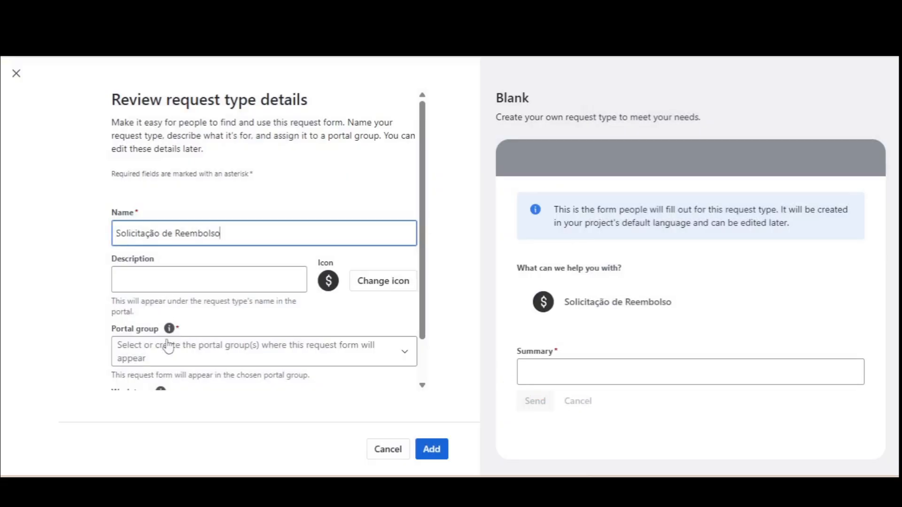
- Assign Solicitação de Reembolso to the General portal group with work type Task, add it, and dismiss the notification
{"action": "left_click", "coordinate": [162, 278]}
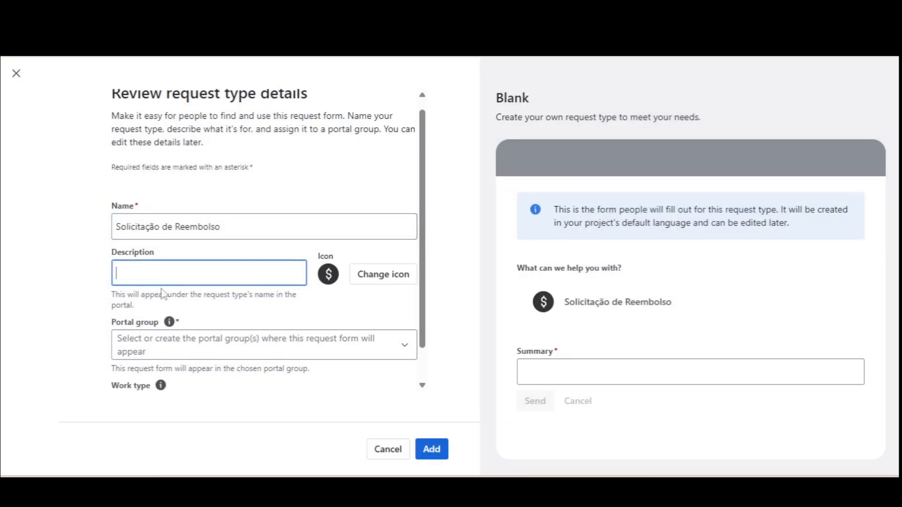
{"action": "left_click", "coordinate": [161, 351]}
{"action": "left_click", "coordinate": [160, 341]}
{"action": "left_click", "coordinate": [153, 364]}
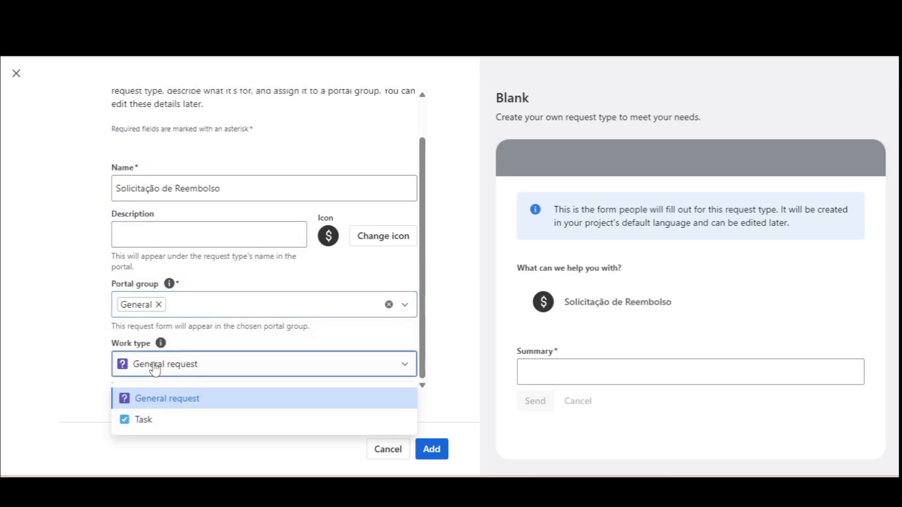
{"action": "left_click", "coordinate": [155, 420]}
{"action": "left_click", "coordinate": [431, 452]}
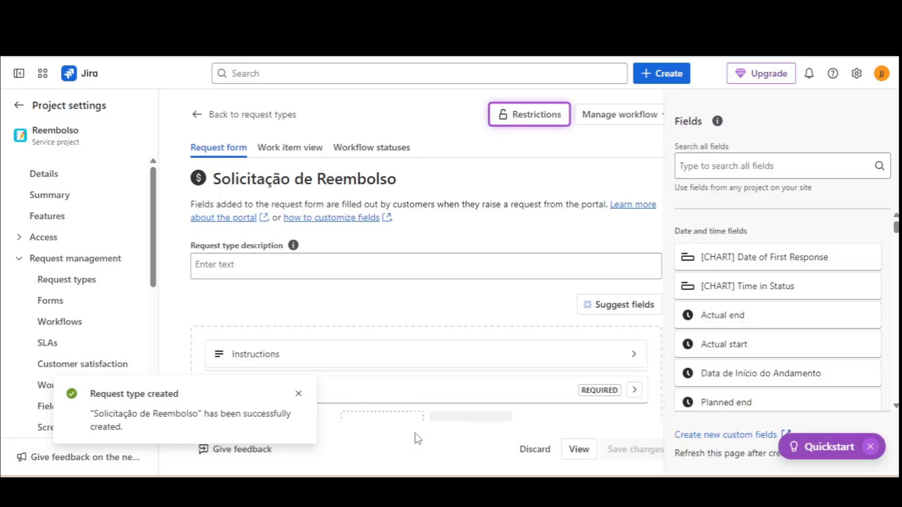
{"action": "left_click", "coordinate": [297, 395]}
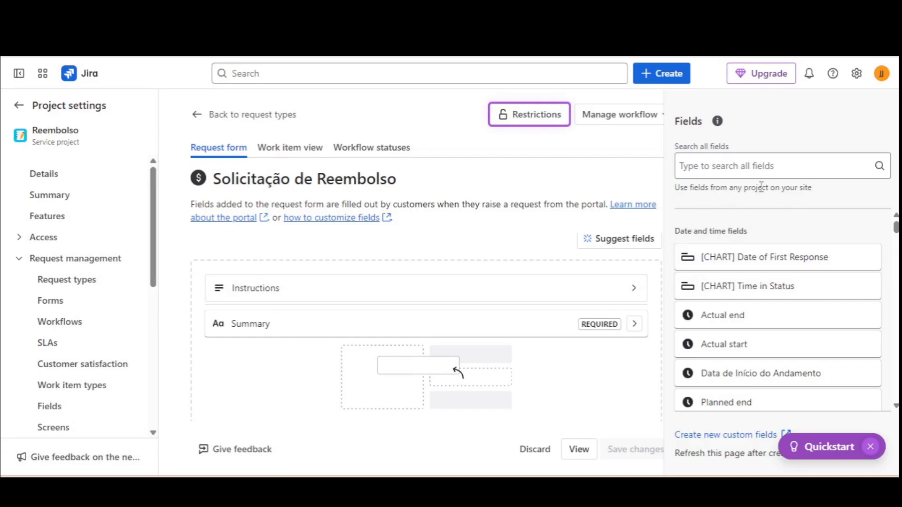
- Add the [CHART] Time in Status and [CHART] Date of First Response fields to the Solicitação de Reembolso request form
{"action": "scroll", "coordinate": [432, 306], "scroll_direction": "down", "scroll_amount": 2}
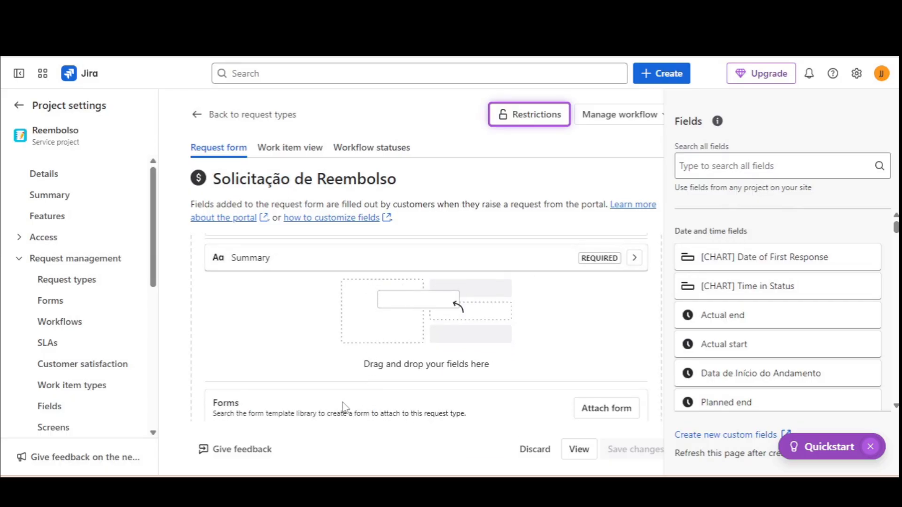
{"action": "scroll", "coordinate": [347, 412], "scroll_direction": "down", "scroll_amount": 1}
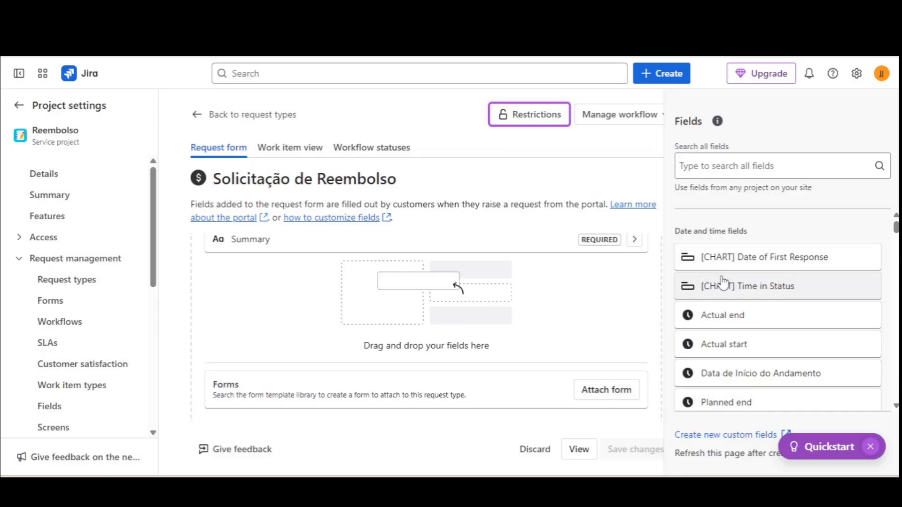
{"action": "left_click_drag", "start_coordinate": [722, 284], "coordinate": [493, 288]}
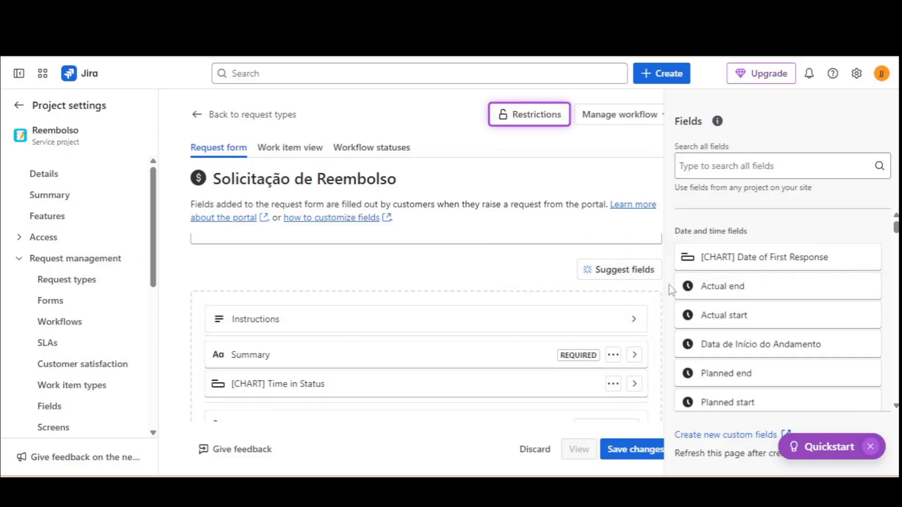
{"action": "left_click_drag", "start_coordinate": [730, 263], "coordinate": [455, 355]}
{"action": "scroll", "coordinate": [455, 360], "scroll_direction": "down", "scroll_amount": 1}
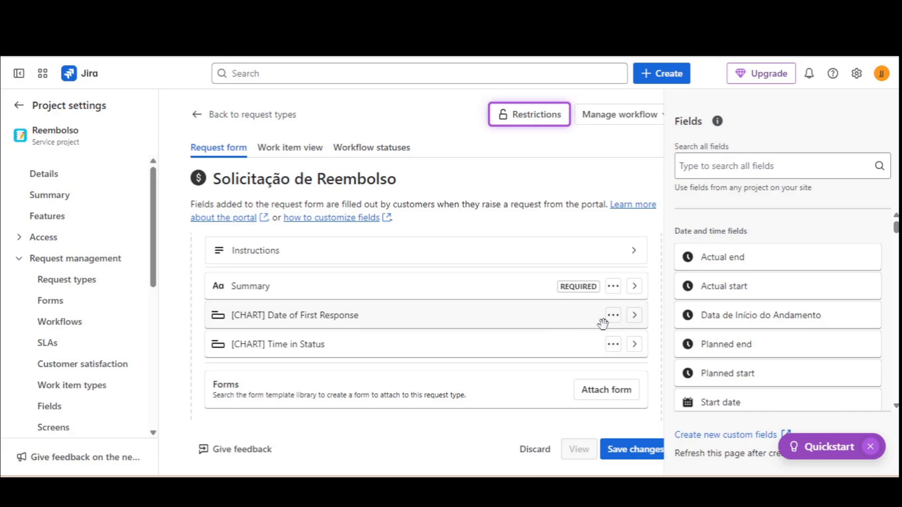
- Remove the [CHART] Date of First Response field from the request form
{"action": "left_click_drag", "start_coordinate": [521, 320], "coordinate": [620, 324]}
{"action": "left_click", "coordinate": [634, 316]}
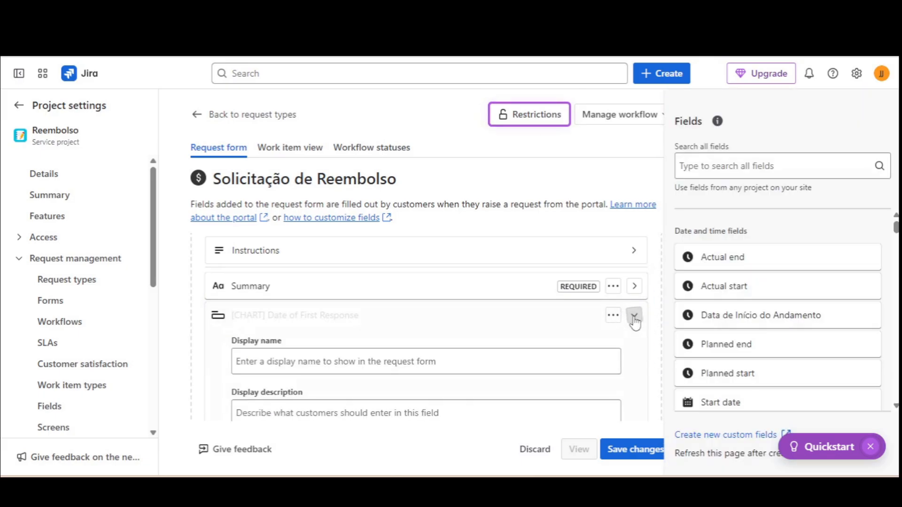
{"action": "scroll", "coordinate": [516, 348], "scroll_direction": "down", "scroll_amount": 3}
{"action": "left_click", "coordinate": [564, 326]}
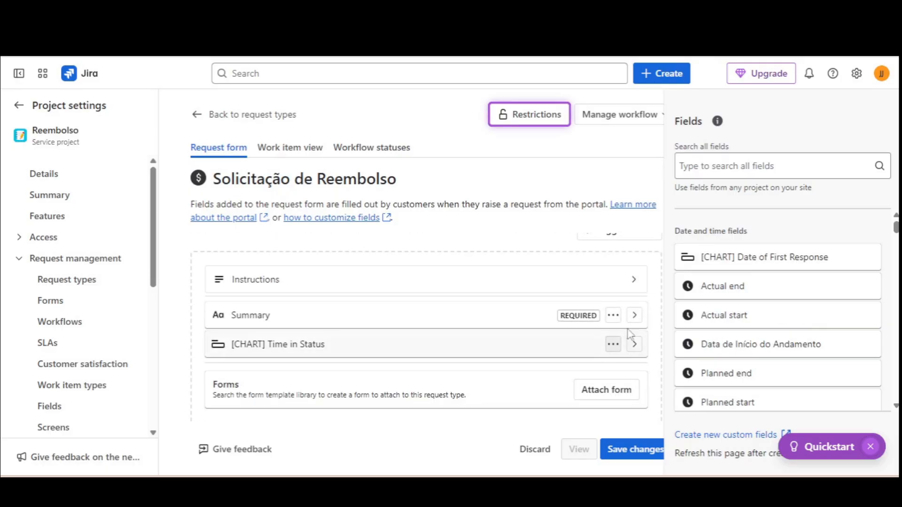
- Mark the [CHART] Time in Status field as required and remove it from the request form
{"action": "left_click", "coordinate": [633, 346]}
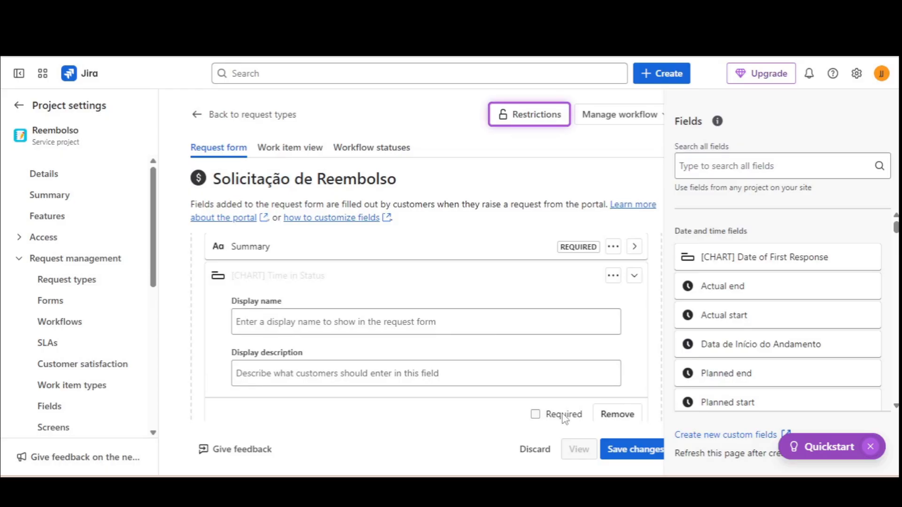
{"action": "left_click", "coordinate": [564, 416]}
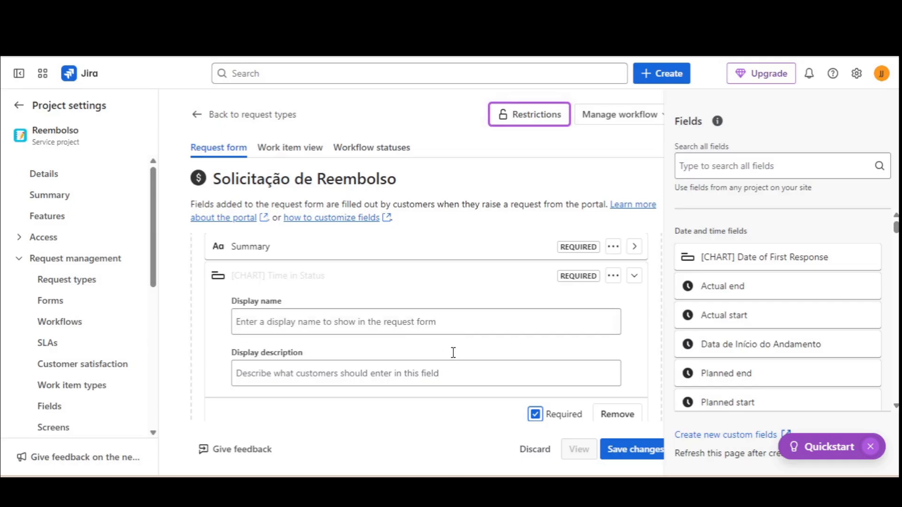
{"action": "left_click", "coordinate": [616, 413]}
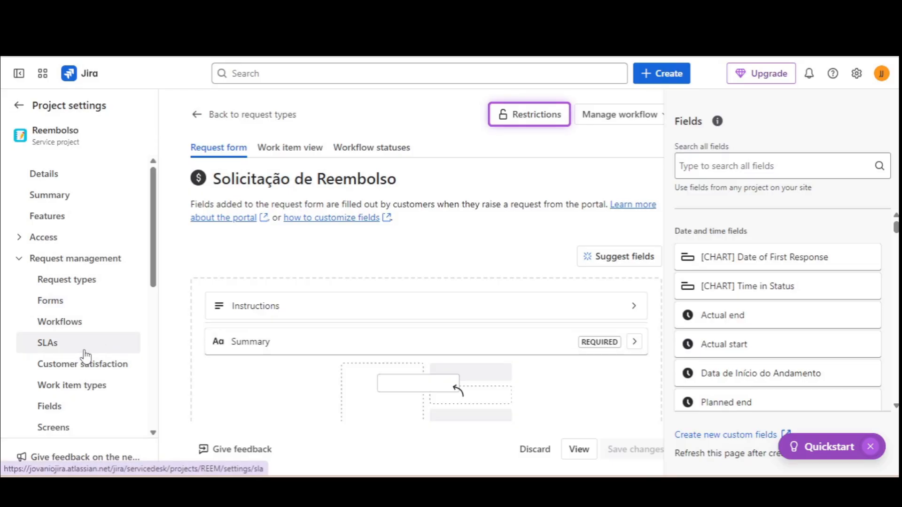
- Create a blank form in the project's Forms settings, dismiss the introductory tour, and add a section
{"action": "scroll", "coordinate": [75, 360], "scroll_direction": "down", "scroll_amount": 2}
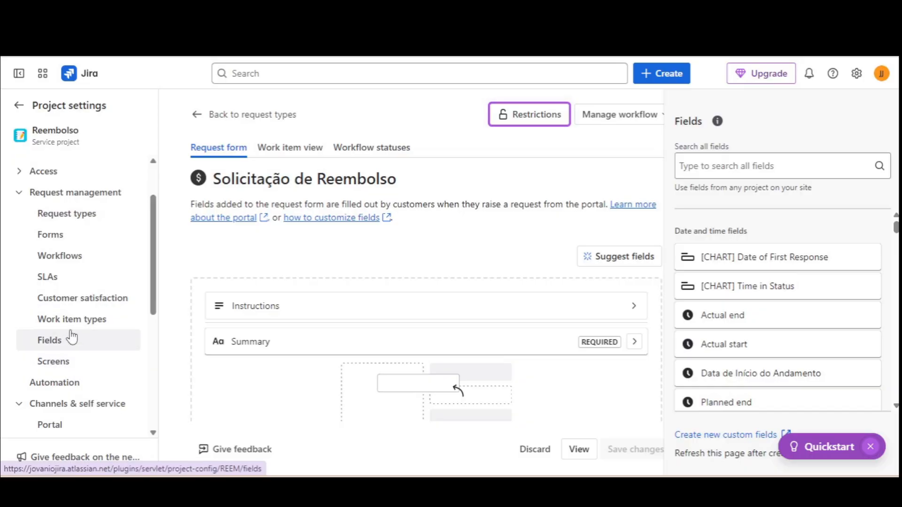
{"action": "left_click", "coordinate": [70, 239]}
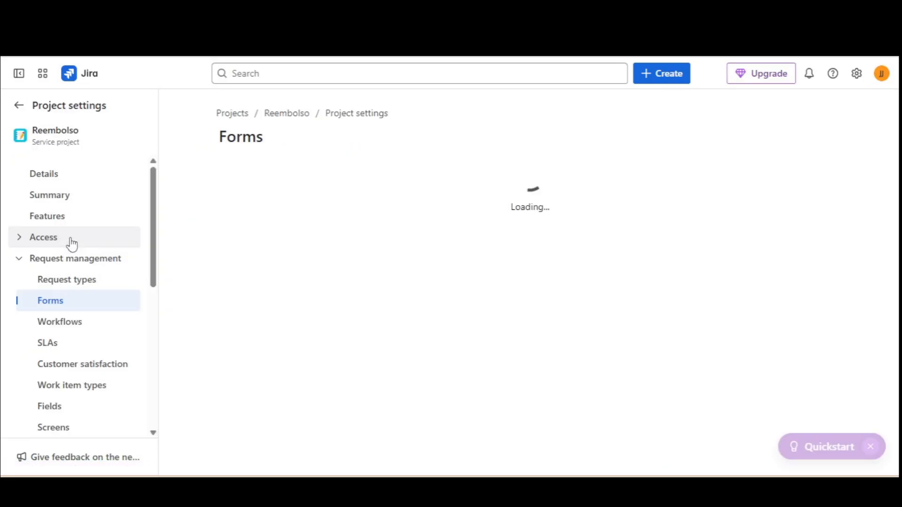
{"action": "left_click", "coordinate": [777, 139]}
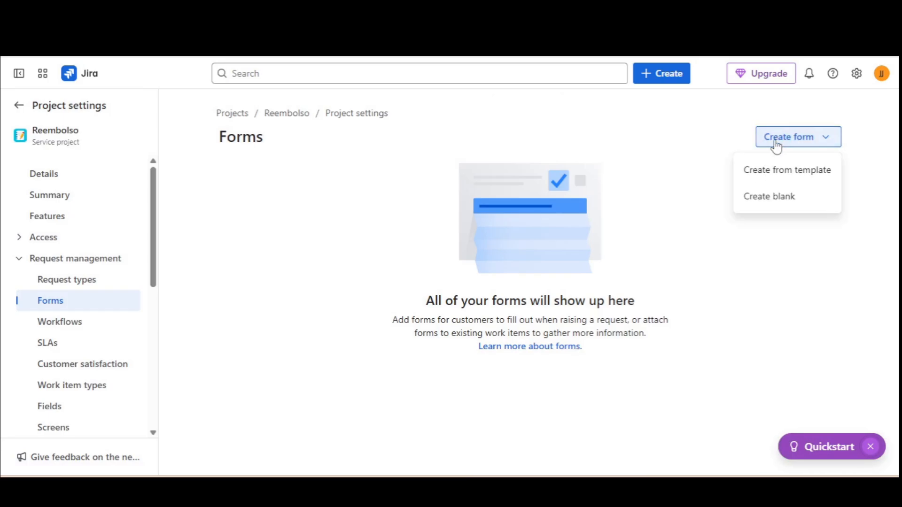
{"action": "left_click", "coordinate": [756, 197]}
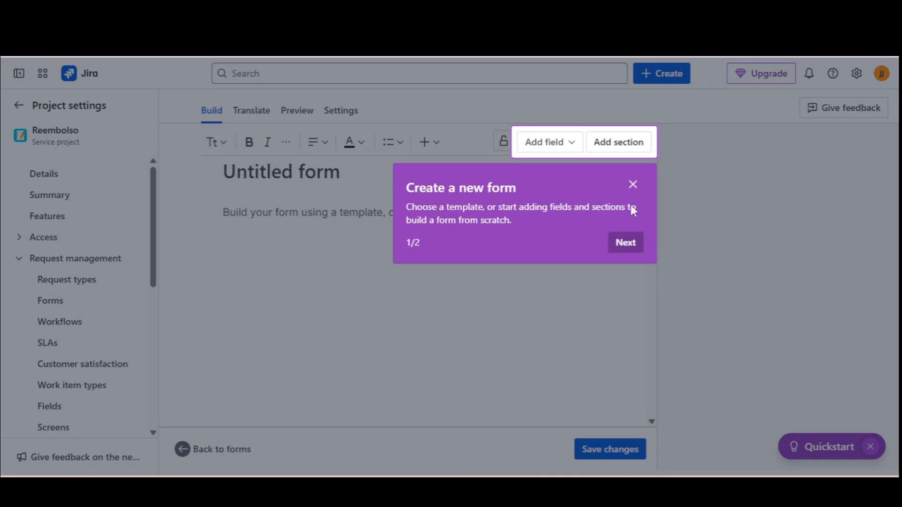
{"action": "left_click", "coordinate": [632, 184]}
{"action": "left_click", "coordinate": [638, 146]}
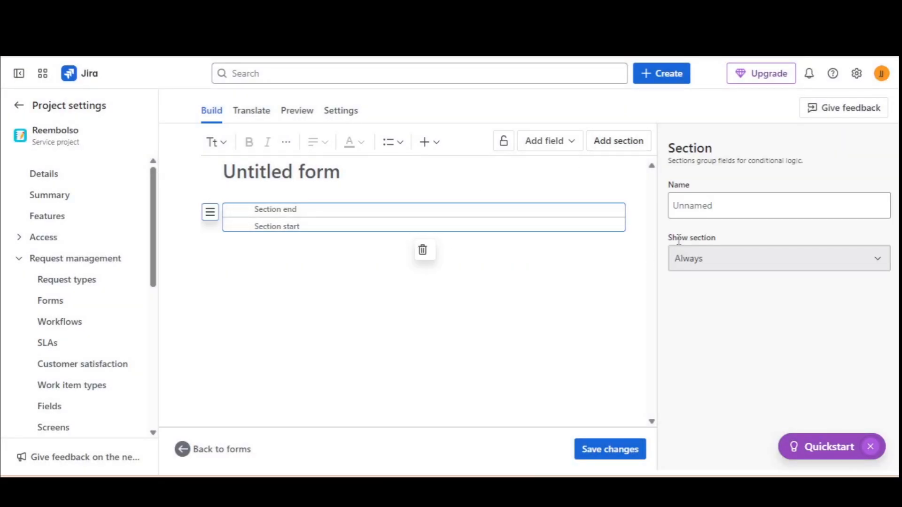
- Try a second section in the untitled form, delete it, and return to the request types without saving
{"action": "left_click_drag", "start_coordinate": [676, 237], "coordinate": [714, 237]}
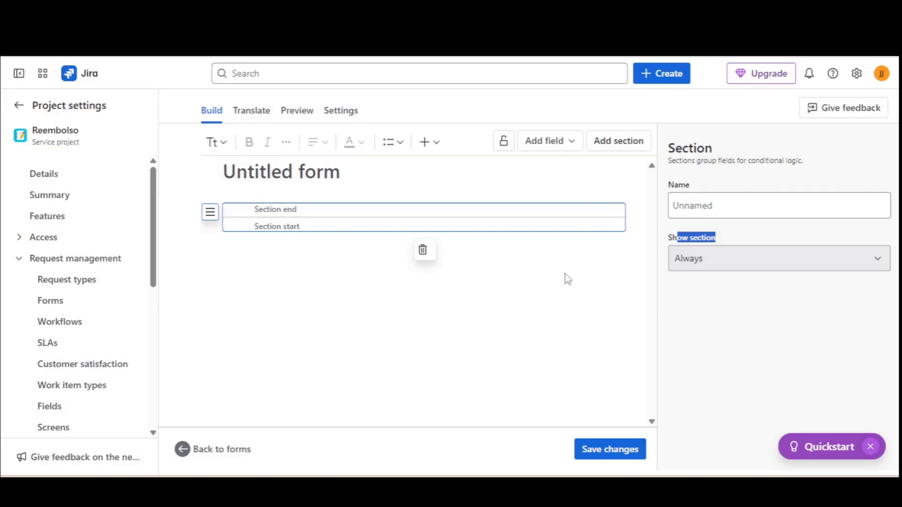
{"action": "left_click", "coordinate": [541, 256]}
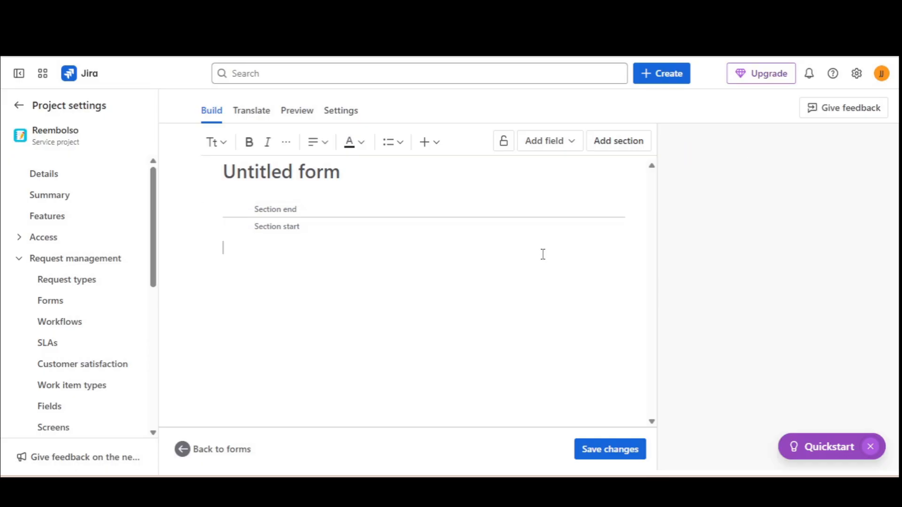
{"action": "left_click", "coordinate": [628, 140]}
{"action": "left_click", "coordinate": [422, 284]}
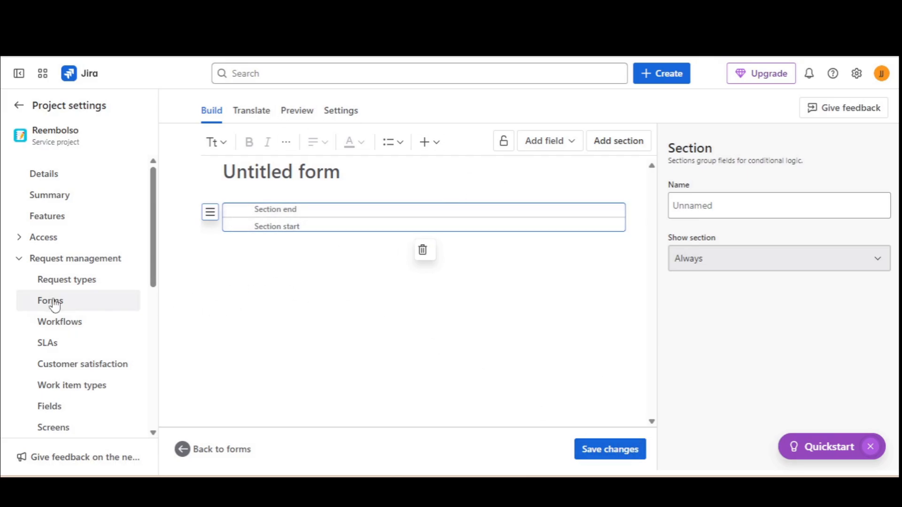
{"action": "left_click", "coordinate": [73, 290]}
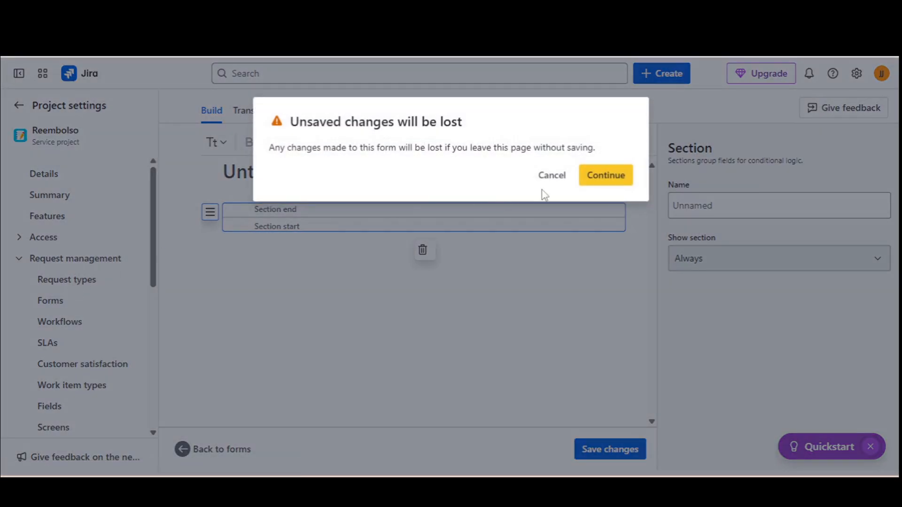
{"action": "left_click", "coordinate": [612, 183]}
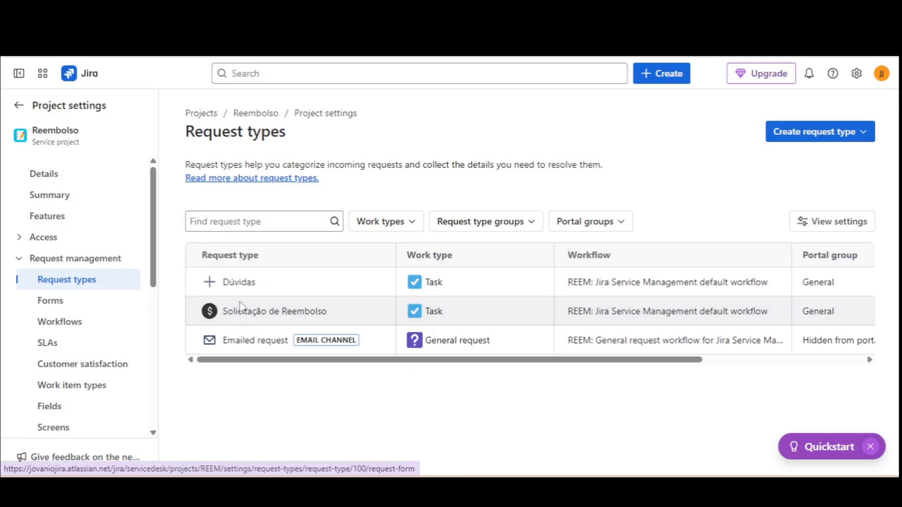
- Switch to the Reembolso customer portal, reload it to check the available request types, and return to the project settings
{"action": "key", "text": "ctrl+Tab"}
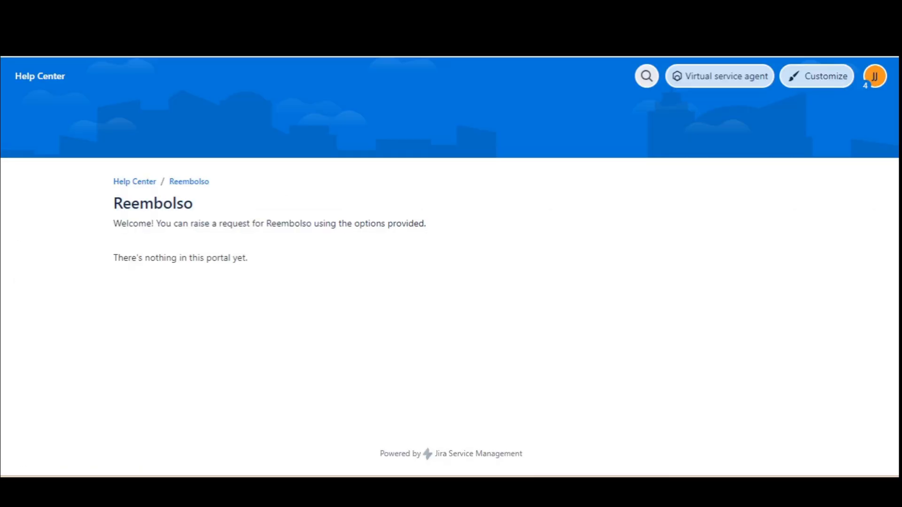
{"action": "left_click", "coordinate": [64, 57]}
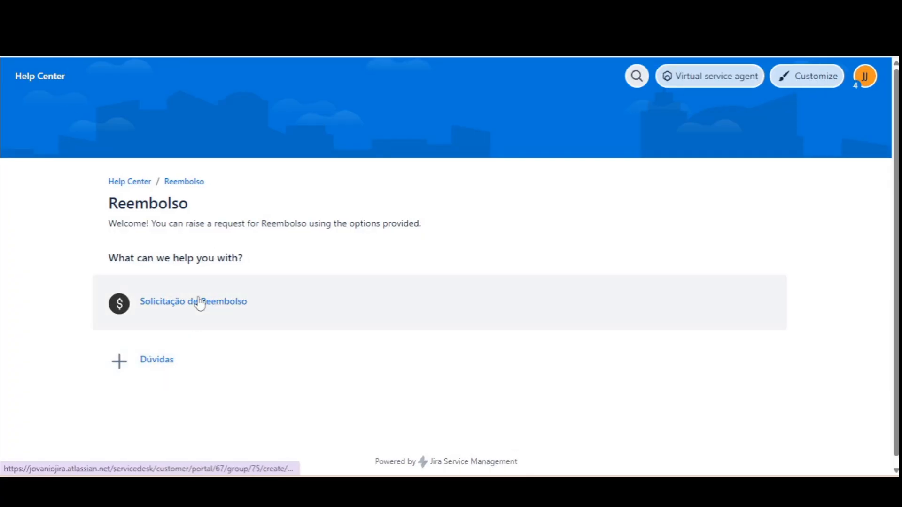
{"action": "key", "text": "ctrl+Tab"}
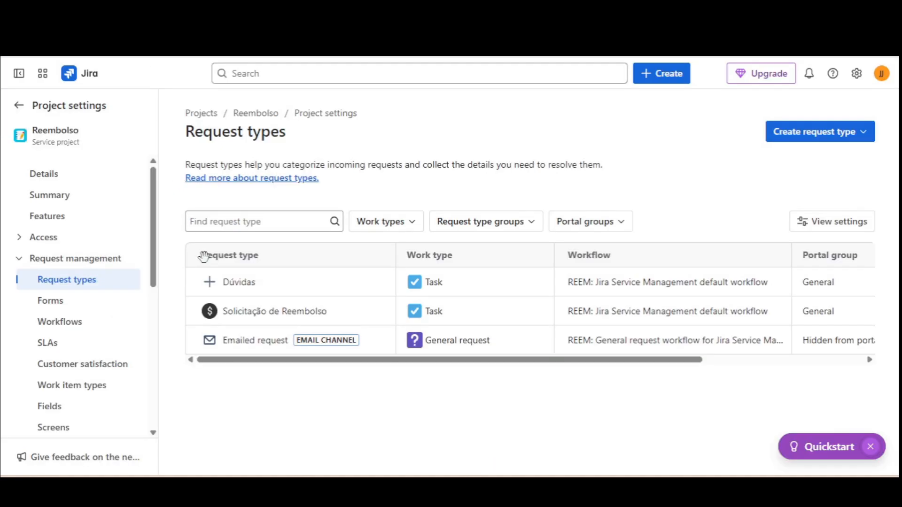
- Change the icon of the Dúvidas request type to the headset from the default avatars
{"action": "left_click", "coordinate": [217, 292]}
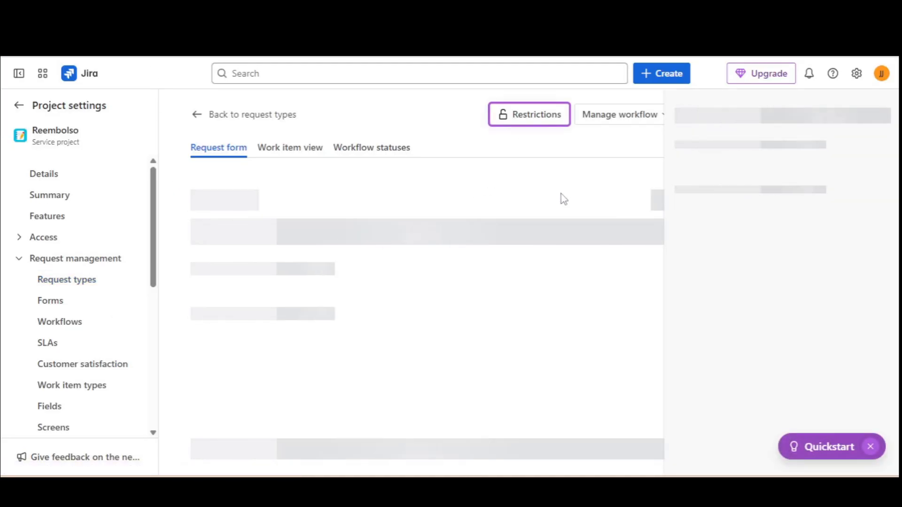
{"action": "left_click", "coordinate": [198, 178]}
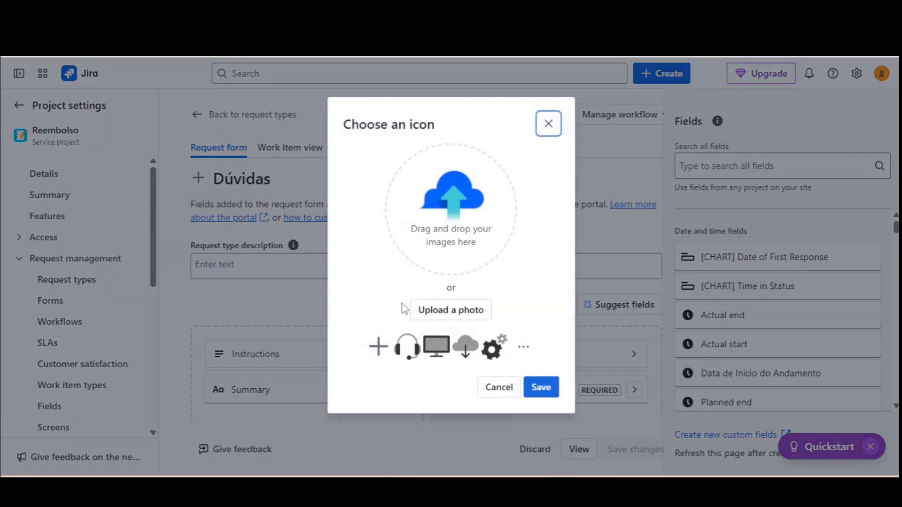
{"action": "left_click", "coordinate": [523, 347]}
{"action": "scroll", "coordinate": [444, 337], "scroll_direction": "down", "scroll_amount": 5}
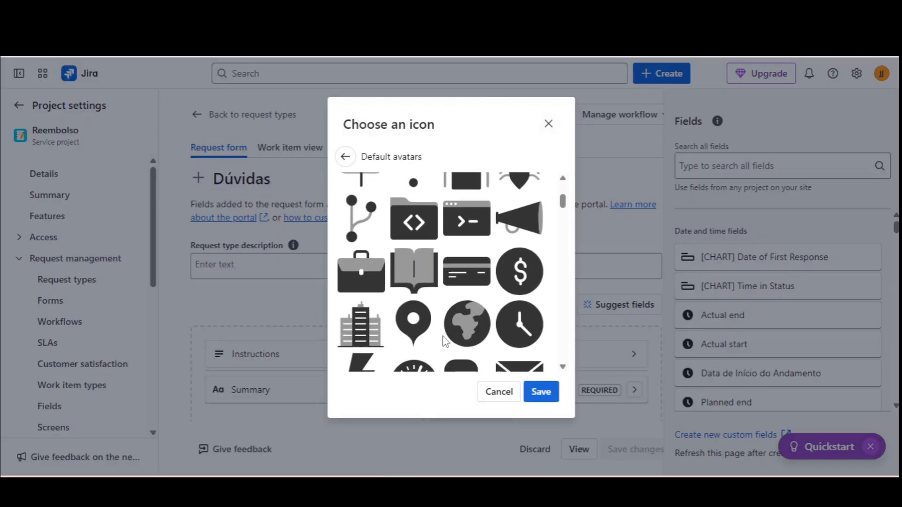
{"action": "scroll", "coordinate": [443, 336], "scroll_direction": "down", "scroll_amount": 3}
{"action": "scroll", "coordinate": [442, 336], "scroll_direction": "up", "scroll_amount": 4}
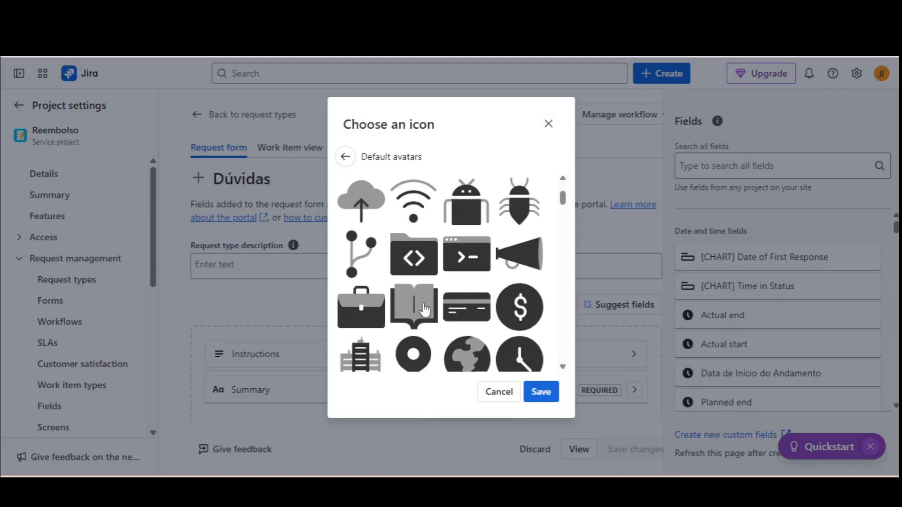
{"action": "scroll", "coordinate": [424, 310], "scroll_direction": "up", "scroll_amount": 2}
{"action": "scroll", "coordinate": [424, 310], "scroll_direction": "down", "scroll_amount": 2}
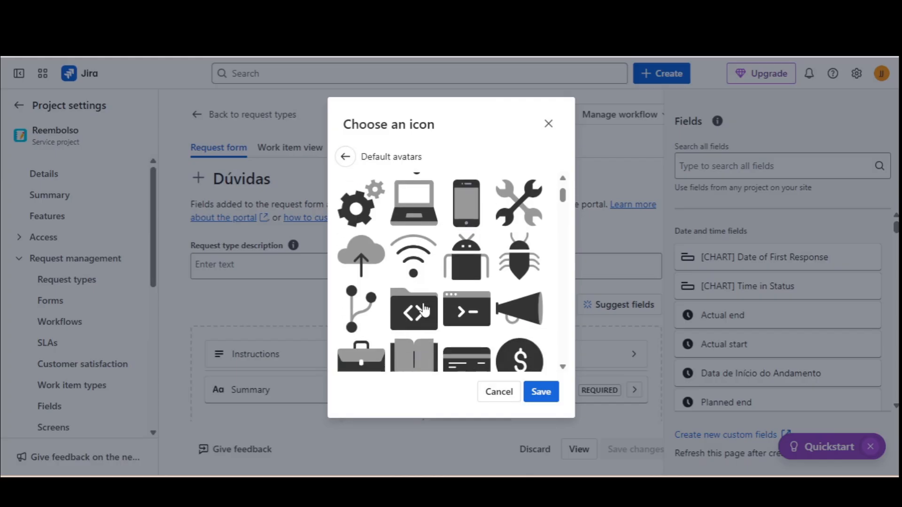
{"action": "scroll", "coordinate": [423, 305], "scroll_direction": "up", "scroll_amount": 2}
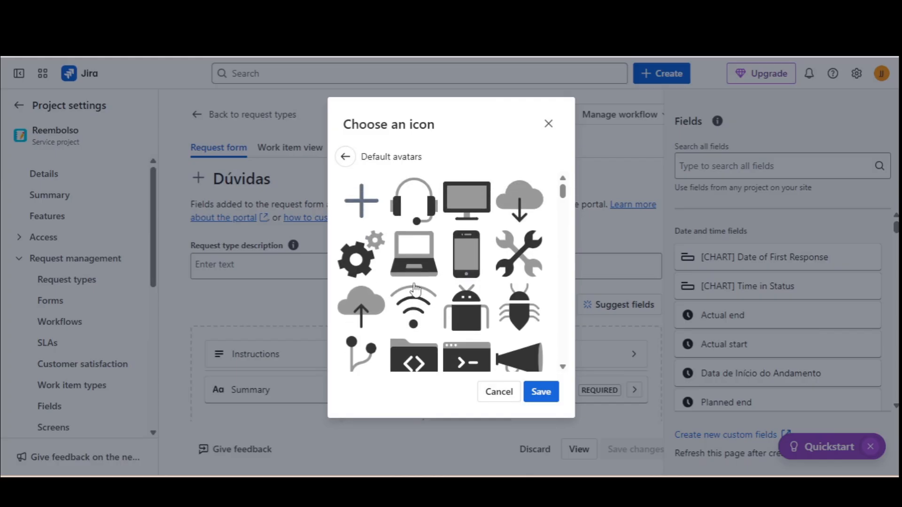
{"action": "left_click", "coordinate": [420, 215]}
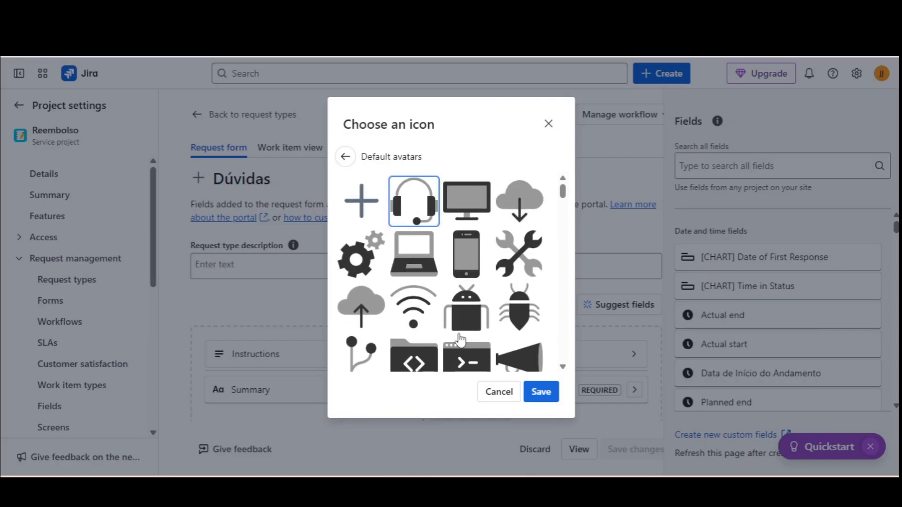
{"action": "left_click", "coordinate": [541, 393]}
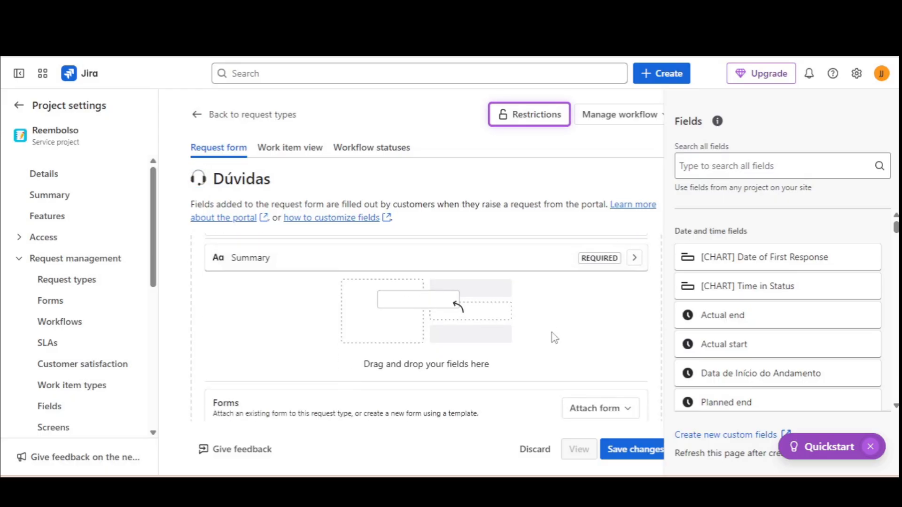
- Set the Summary field's display name to "Resumo" in the Dúvidas request form and save the changes
{"action": "left_click", "coordinate": [633, 241]}
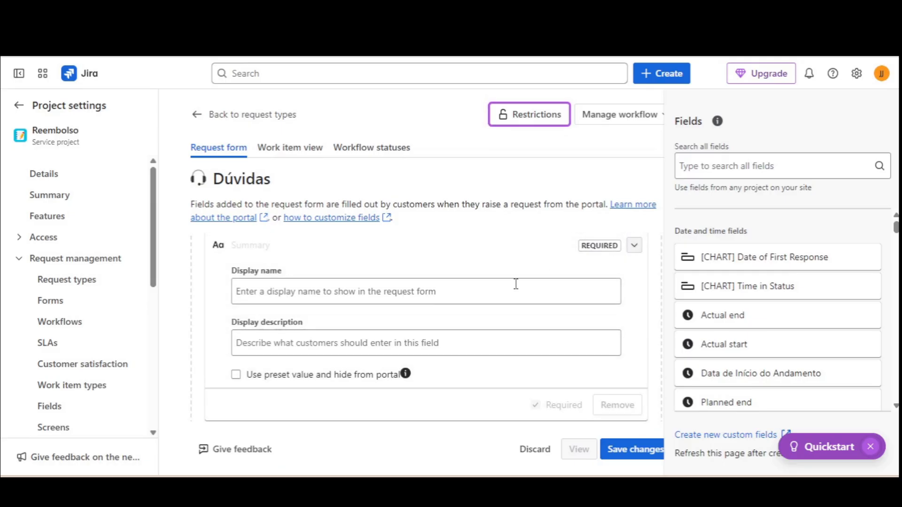
{"action": "left_click", "coordinate": [309, 298]}
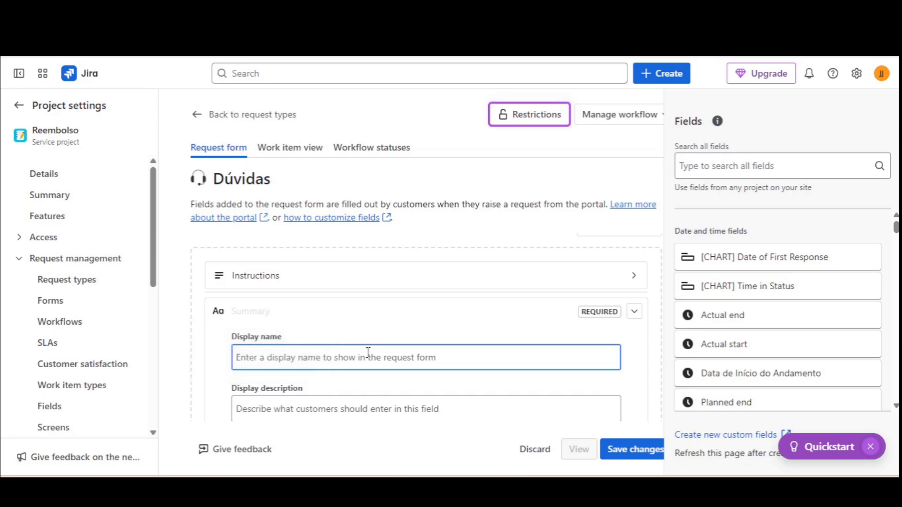
{"action": "type", "text": "Resumo"}
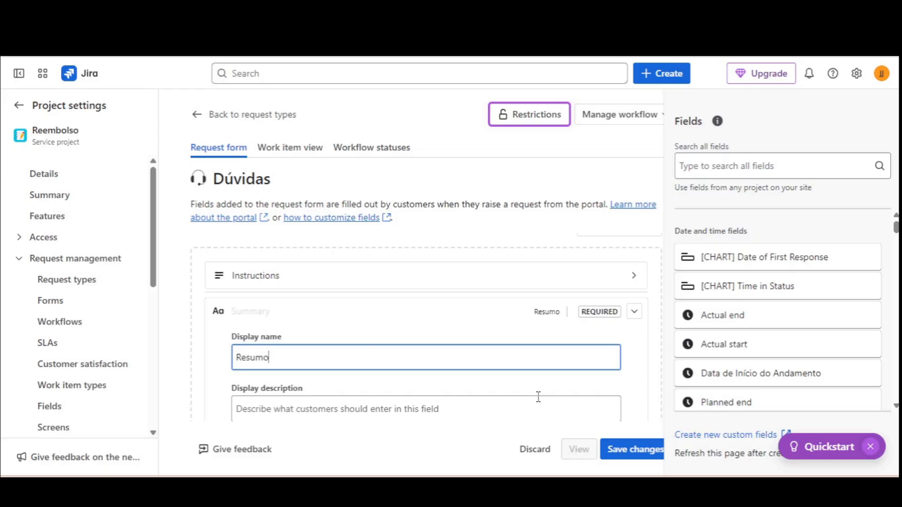
{"action": "left_click", "coordinate": [629, 449]}
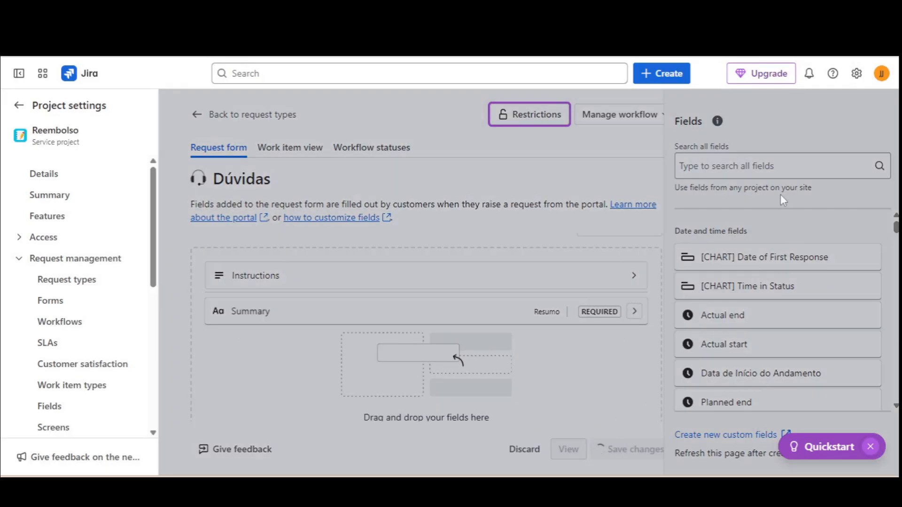
- Find the Description field by searching for "Desc" and add it below Summary in the Dúvidas request form
{"action": "left_click", "coordinate": [763, 165]}
{"action": "type", "text": "Desc"}
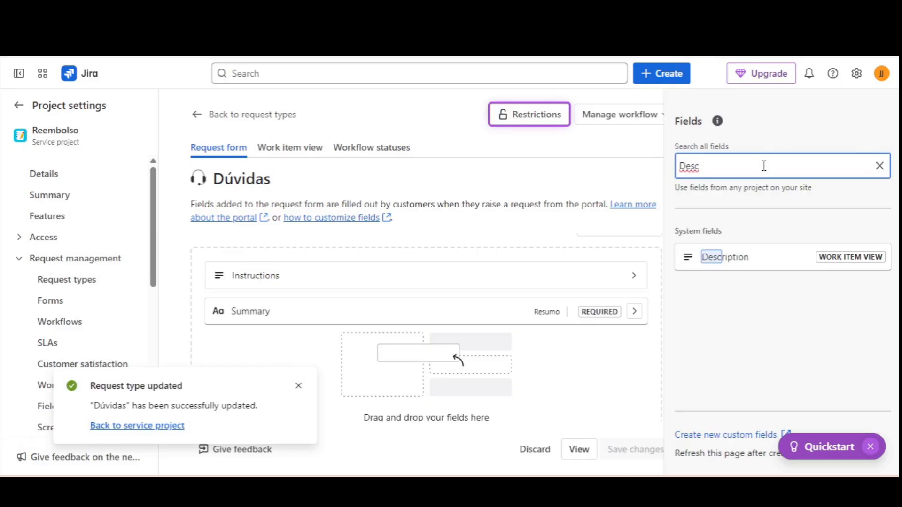
{"action": "left_click_drag", "start_coordinate": [765, 256], "coordinate": [606, 329]}
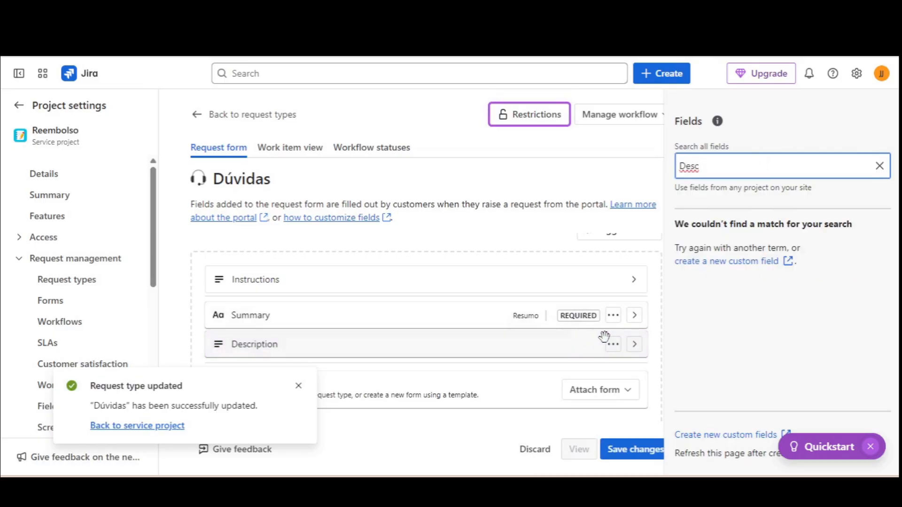
- Set the Description field's display name to "Descreva sua dúvida:"
{"action": "left_click", "coordinate": [634, 348]}
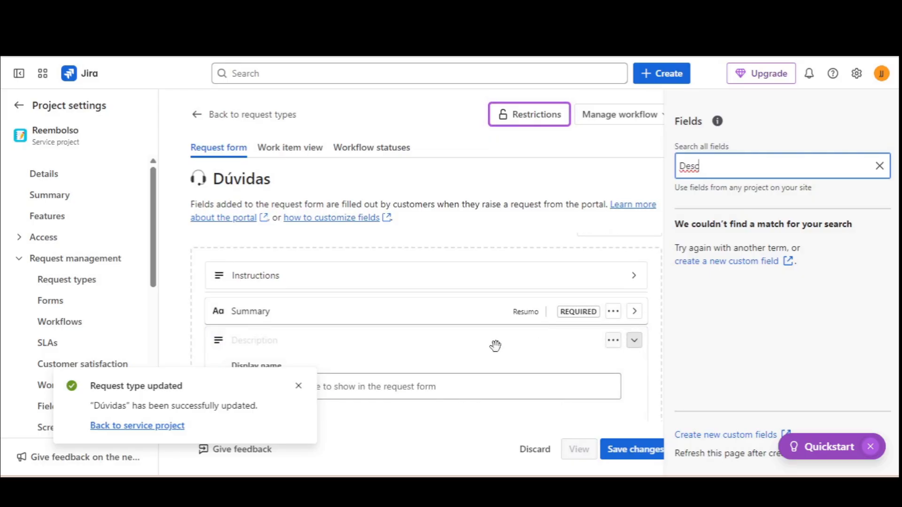
{"action": "scroll", "coordinate": [387, 347], "scroll_direction": "down", "scroll_amount": 2}
{"action": "left_click", "coordinate": [346, 324]}
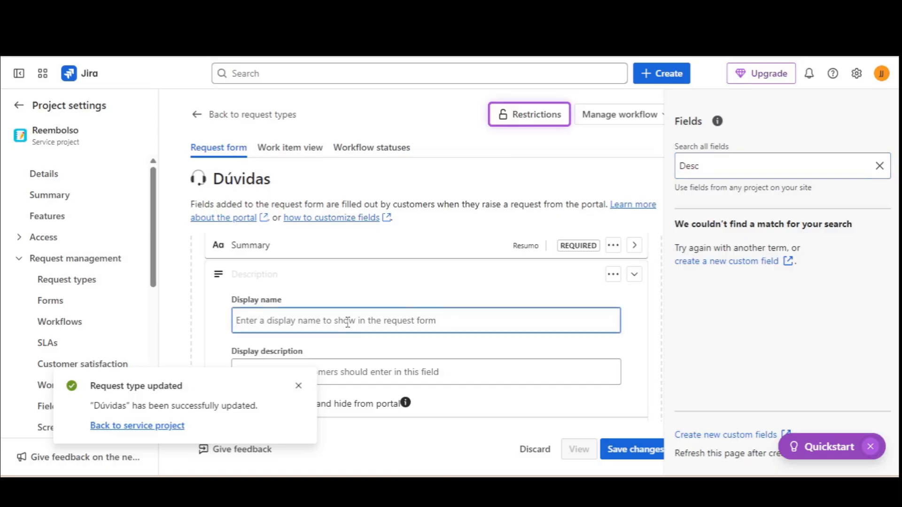
{"action": "type", "text": "Desc"}
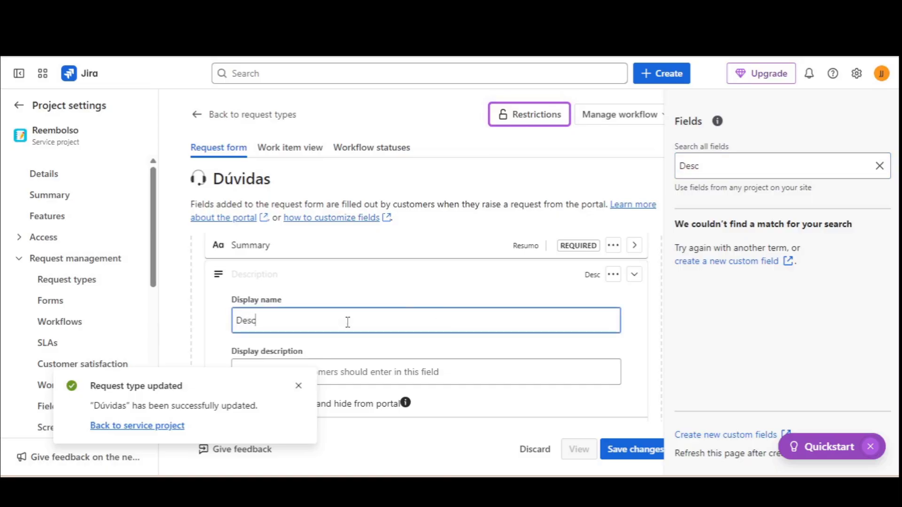
{"action": "type", "text": "reva "}
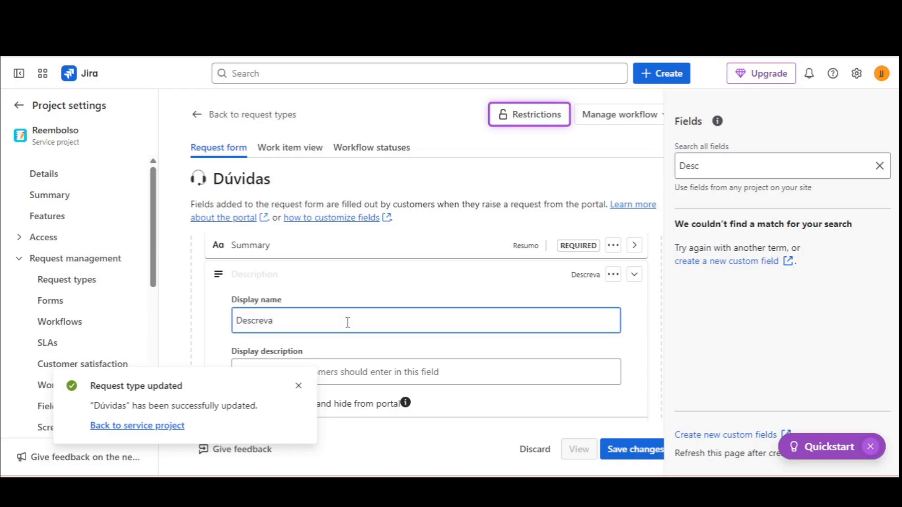
{"action": "type", "text": "sua dúvida"}
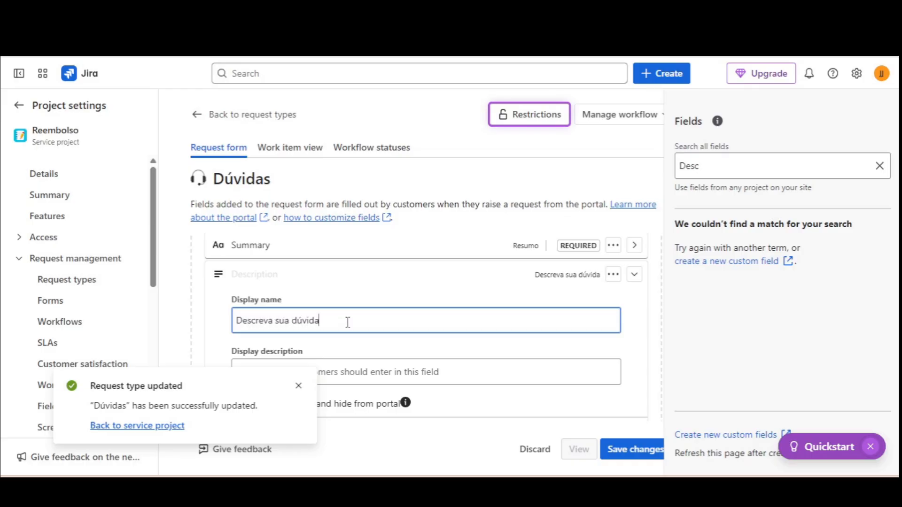
{"action": "type", "text": ":"}
- Mark the Description field as required in the Dúvidas request form, leaving its display description blank
{"action": "scroll", "coordinate": [275, 269], "scroll_direction": "down", "scroll_amount": 2}
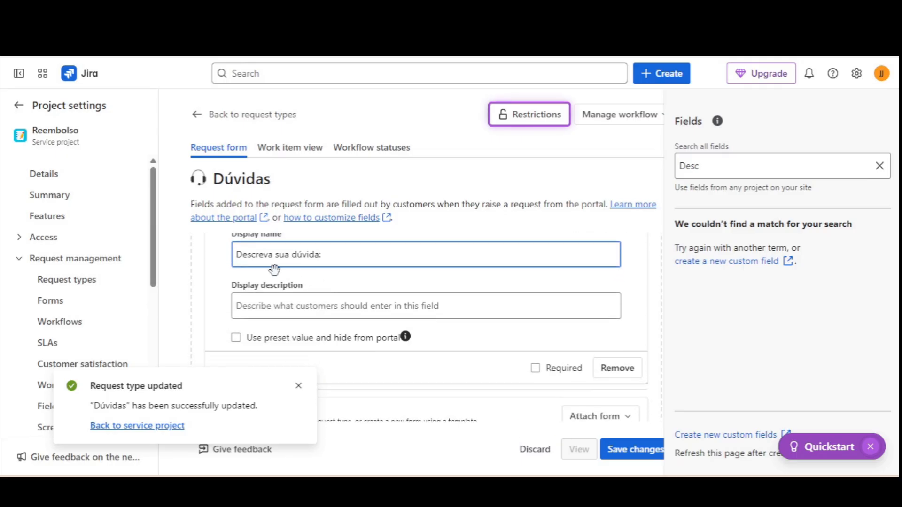
{"action": "left_click", "coordinate": [260, 301]}
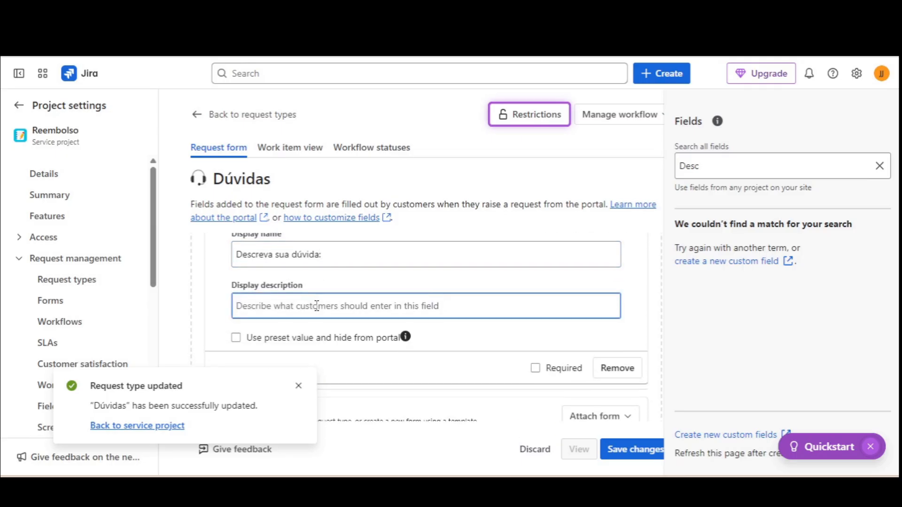
{"action": "left_click", "coordinate": [575, 371]}
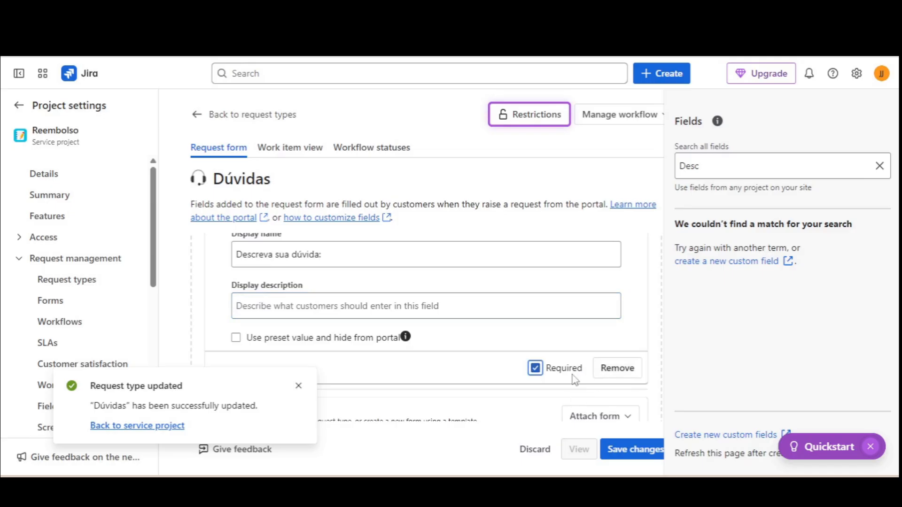
- Save the Dúvidas request form changes and open the Fields list in the Jira work item administration settings
{"action": "left_click", "coordinate": [627, 449]}
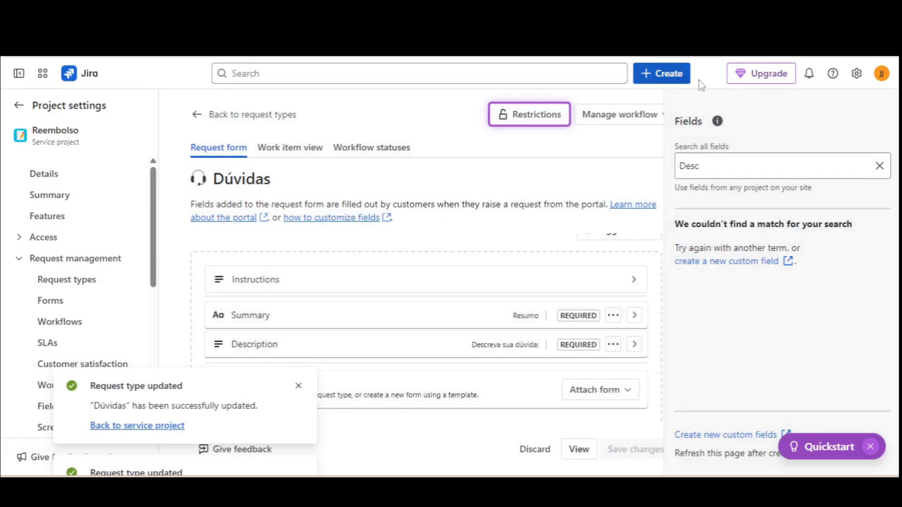
{"action": "left_click", "coordinate": [856, 74]}
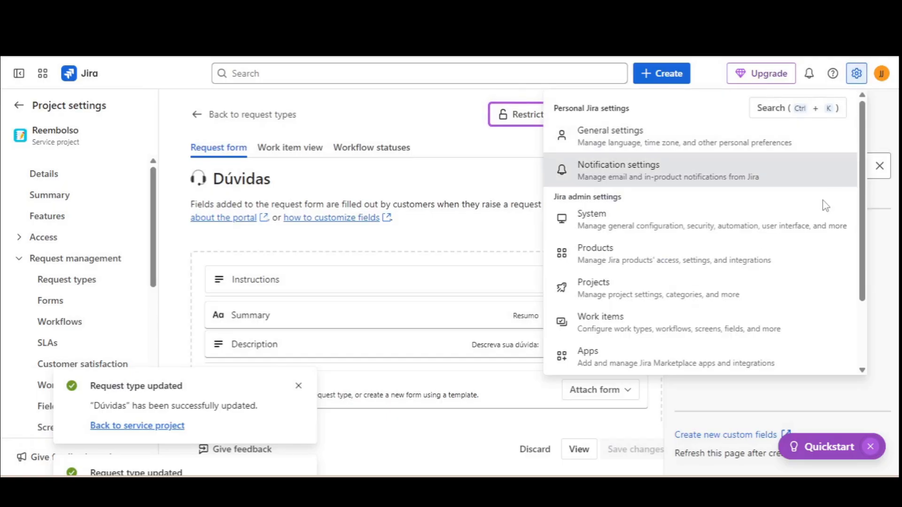
{"action": "left_click", "coordinate": [649, 329]}
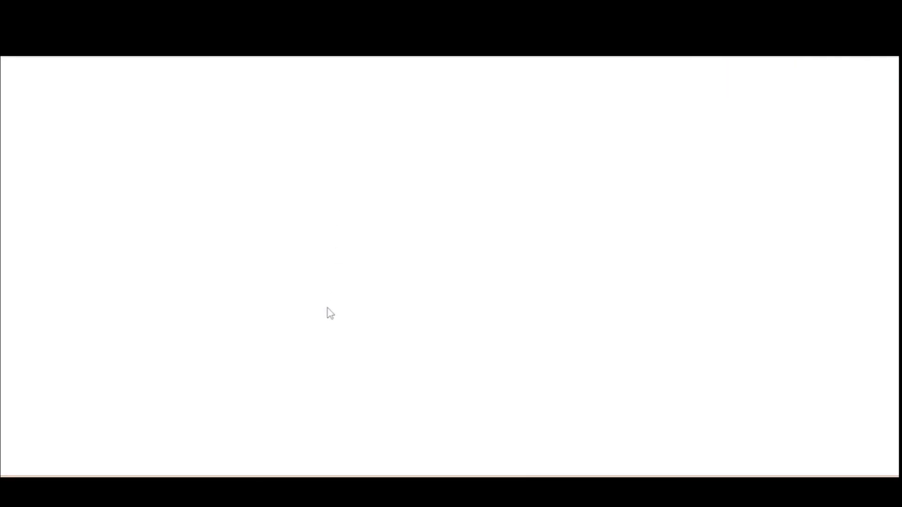
{"action": "scroll", "coordinate": [64, 366], "scroll_direction": "down", "scroll_amount": 3}
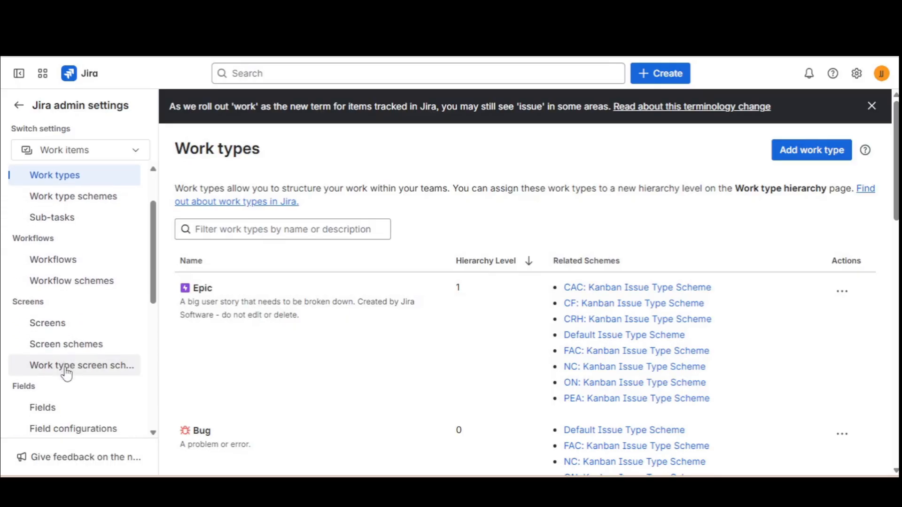
{"action": "left_click", "coordinate": [70, 354]}
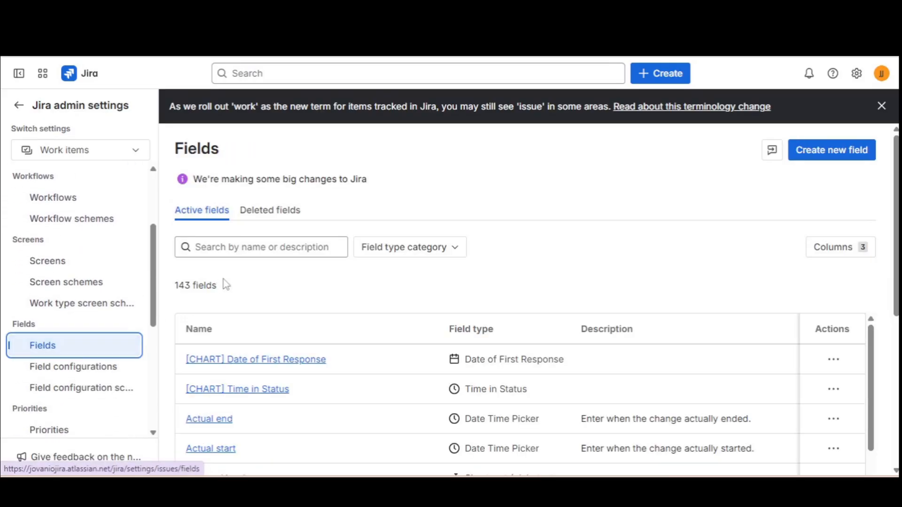
{"action": "left_click", "coordinate": [245, 252]}
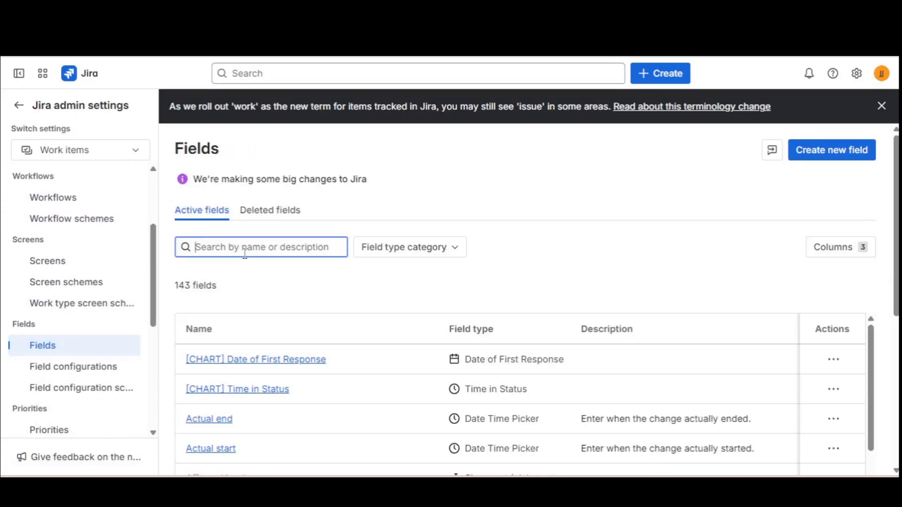
- Start creating a new custom field of type Select List (single choice)
{"action": "left_click", "coordinate": [839, 152]}
{"action": "left_click", "coordinate": [712, 229]}
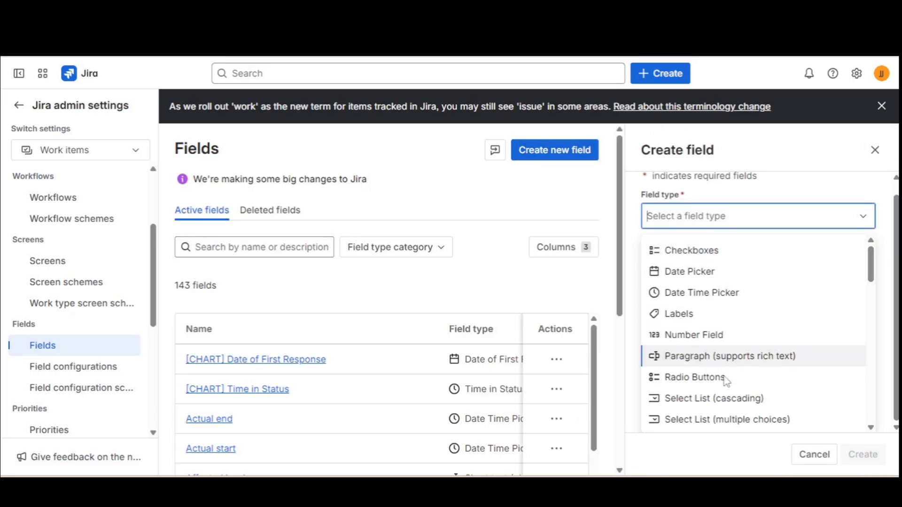
{"action": "scroll", "coordinate": [714, 398], "scroll_direction": "down", "scroll_amount": 2}
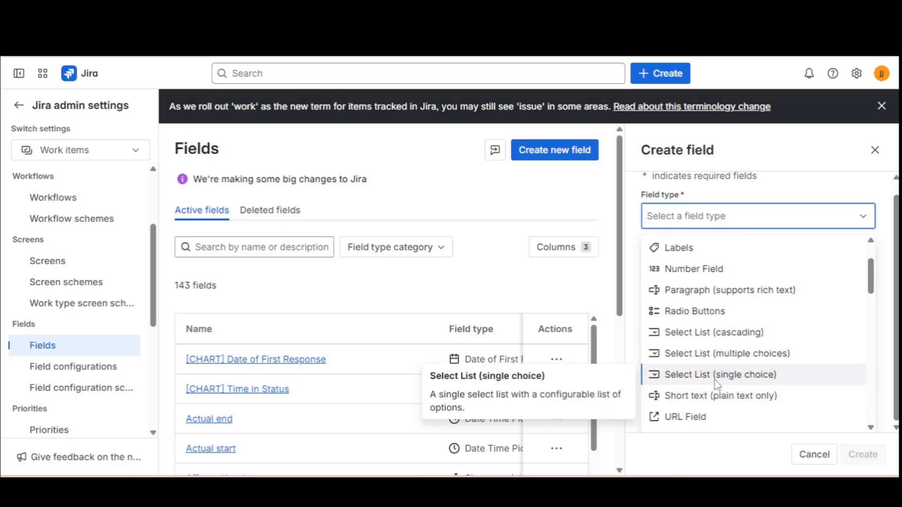
{"action": "left_click", "coordinate": [714, 375]}
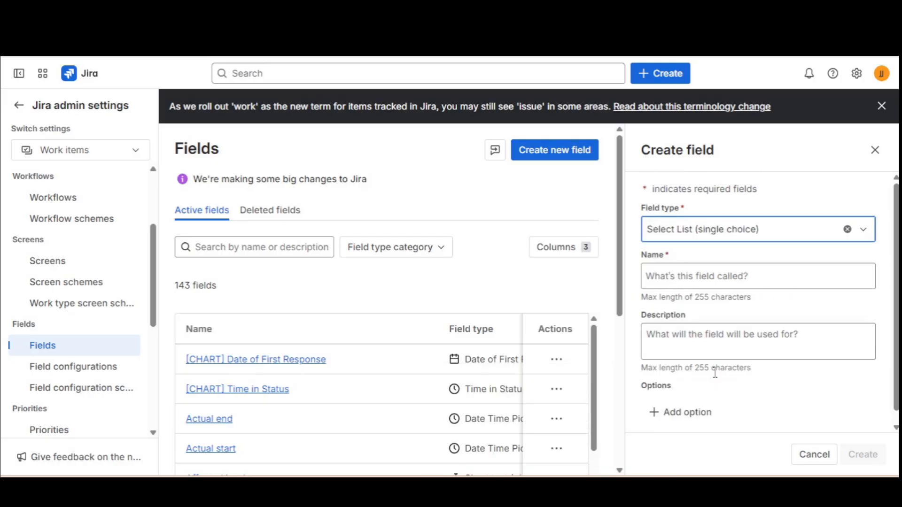
{"action": "left_click", "coordinate": [718, 233]}
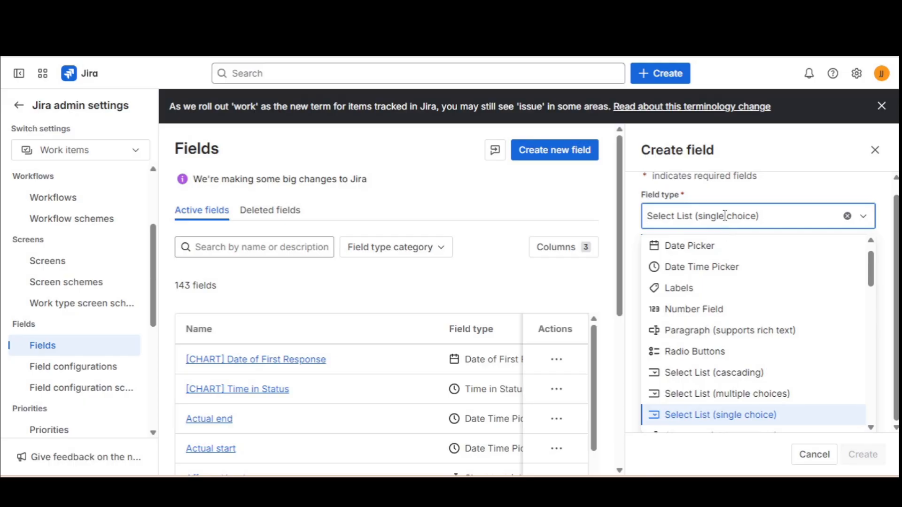
{"action": "left_click", "coordinate": [754, 209]}
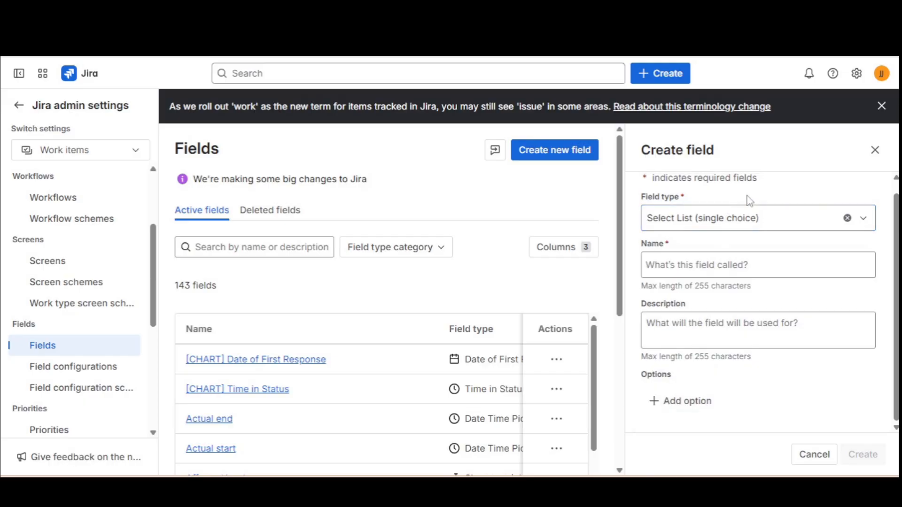
- Name the new custom field "Diretoria:"
{"action": "left_click", "coordinate": [701, 272]}
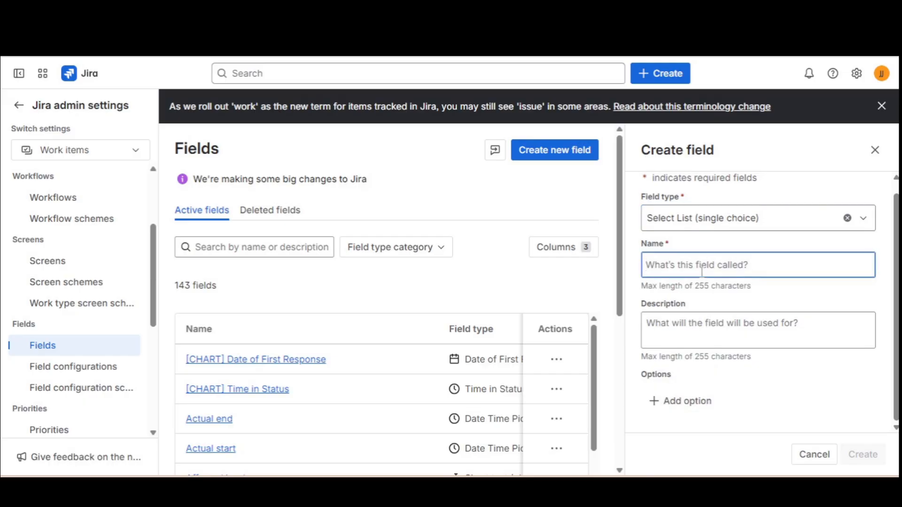
{"action": "type", "text": "Sot"}
{"action": "key", "text": "BackSpace"}
{"action": "key", "text": "BackSpace"}
{"action": "type", "text": "Se"}
{"action": "type", "text": "Diretoria:"}
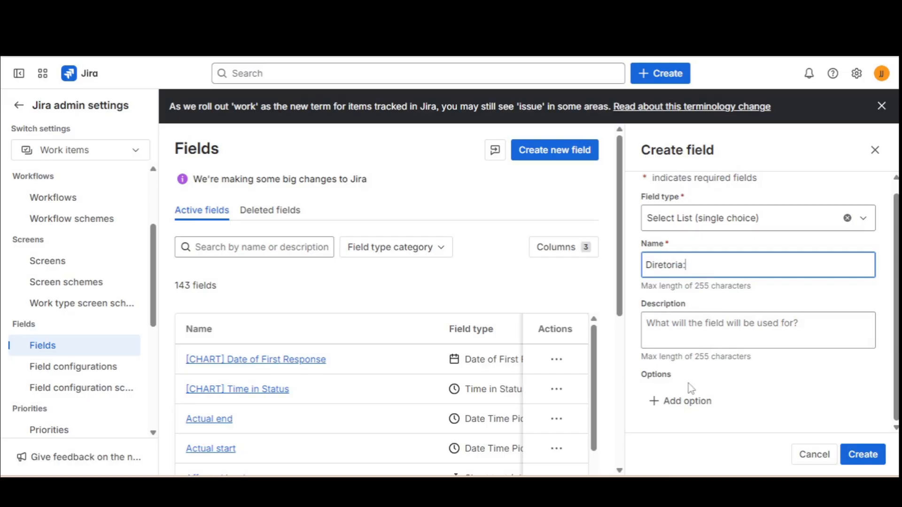
- Add "Recursos Humanos" as the first option of the Diretoria: select list
{"action": "left_click", "coordinate": [683, 402]}
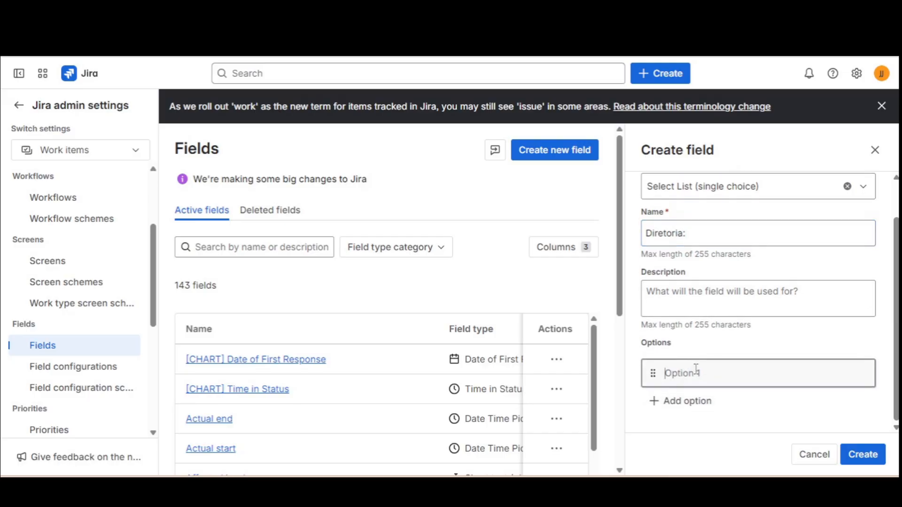
{"action": "type", "text": "Recursos Humando"}
{"action": "key", "text": "BackSpace"}
{"action": "key", "text": "BackSpace"}
{"action": "type", "text": "os"}
{"action": "key", "text": "Return"}
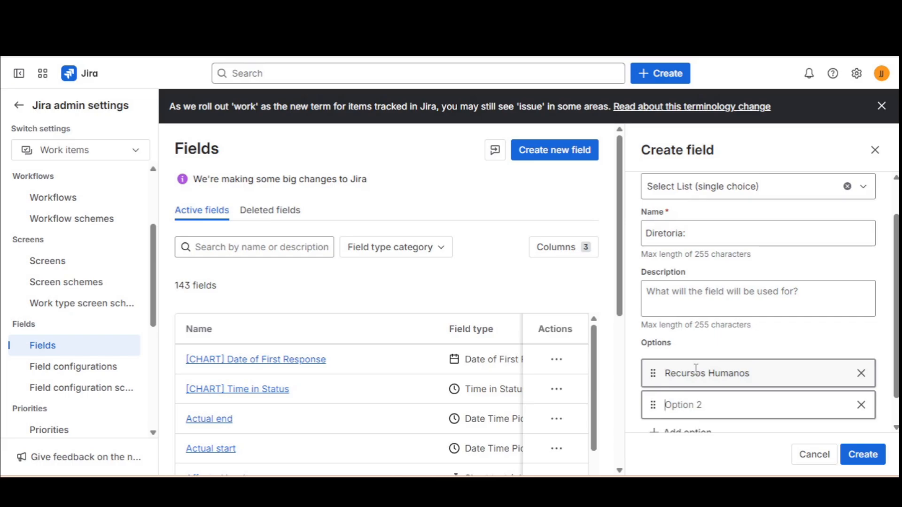
- Enter "Tecnologia" as the second option of the Diretoria: select list
{"action": "type", "text": "tecni"}
{"action": "key", "text": "BackSpace"}
{"action": "key", "text": "BackSpace"}
{"action": "key", "text": "BackSpace"}
{"action": "key", "text": "BackSpace"}
{"action": "type", "text": "Tecnologia"}
{"action": "key", "text": "Return"}
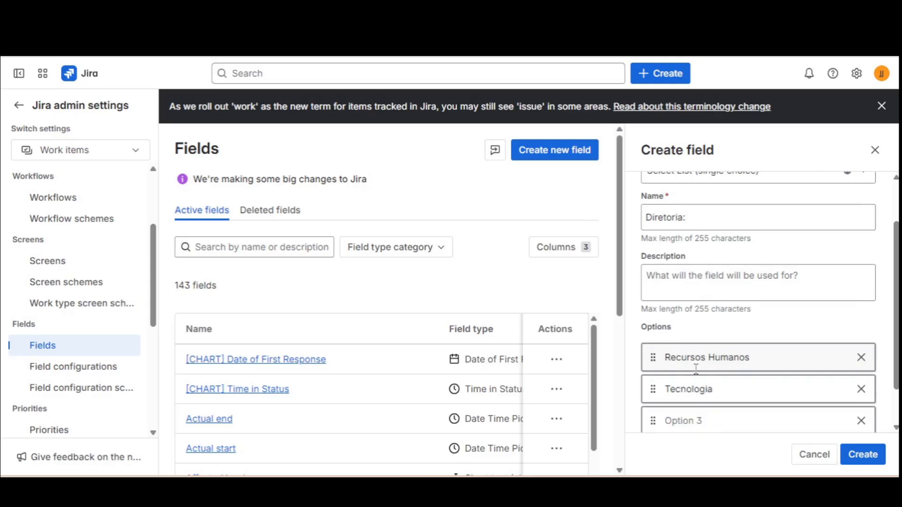
- Add "Financeiro" and "Comercial" as the third and fourth options of the Diretoria: select list
{"action": "type", "text": "Financeiro"}
{"action": "key", "text": "Return"}
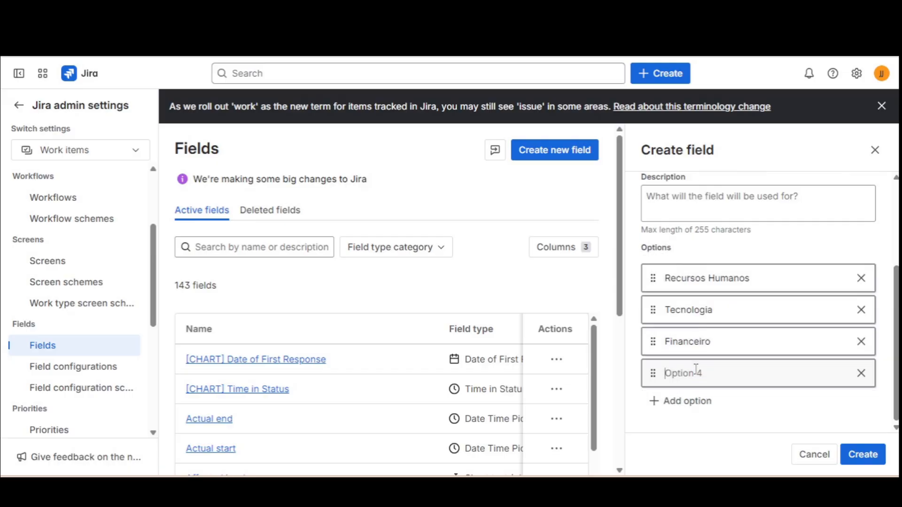
{"action": "type", "text": "Comen"}
{"action": "type", "text": "cial"}
{"action": "key", "text": "Return"}
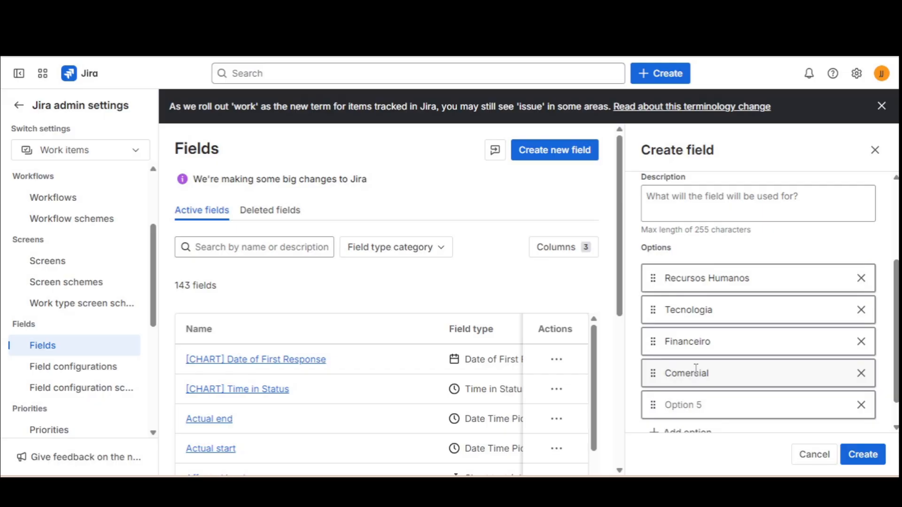
- Remove the empty fifth option and create the Diretoria: field, leaving its description blank
{"action": "left_click", "coordinate": [861, 405]}
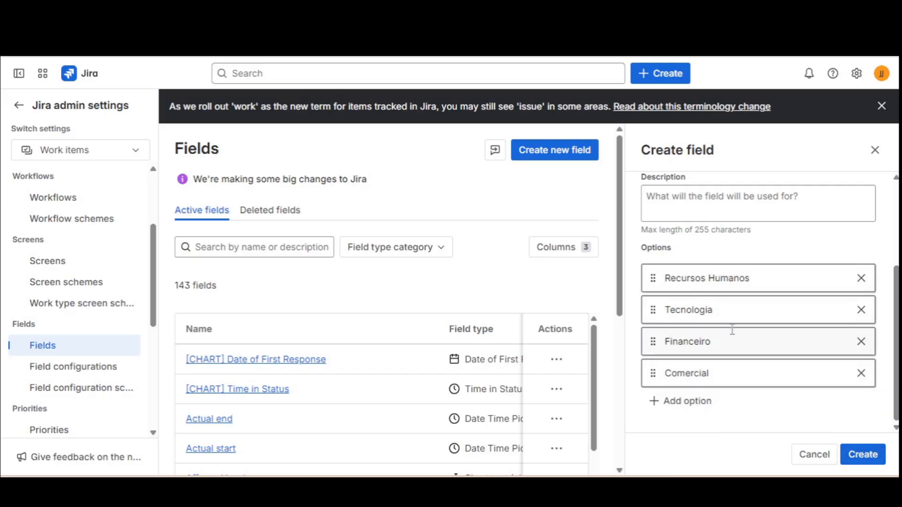
{"action": "scroll", "coordinate": [711, 341], "scroll_direction": "up", "scroll_amount": 3}
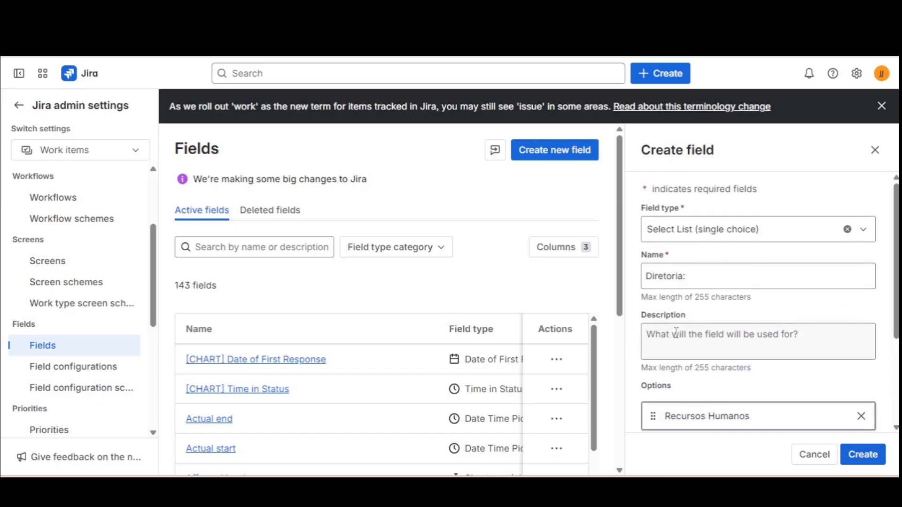
{"action": "scroll", "coordinate": [701, 318], "scroll_direction": "down", "scroll_amount": 2}
{"action": "scroll", "coordinate": [701, 318], "scroll_direction": "down", "scroll_amount": 2}
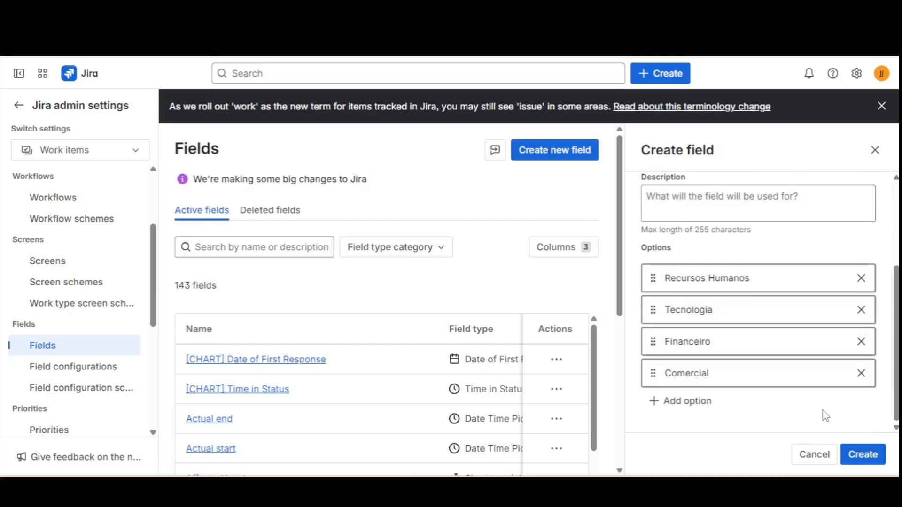
{"action": "left_click", "coordinate": [863, 462]}
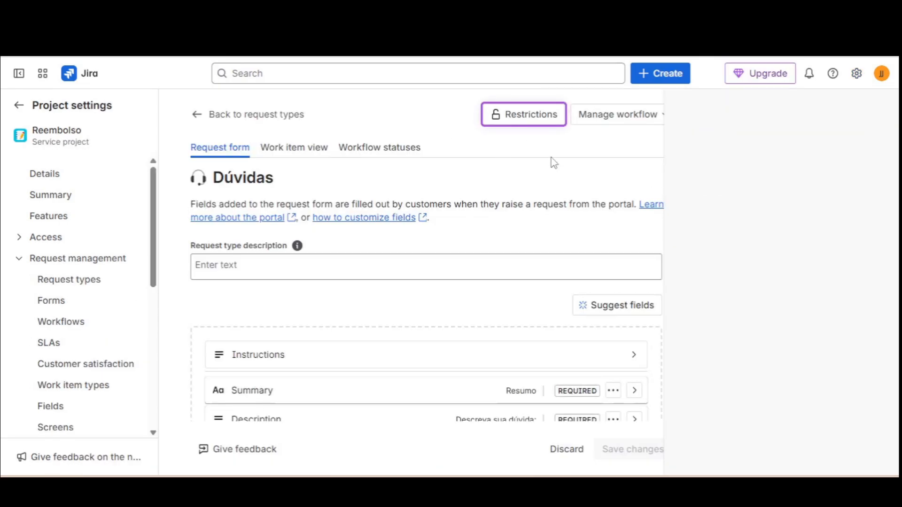
- Find the Diretoria: field by searching for "Diretor" and add it below Description in the Dúvidas request form
{"action": "left_click", "coordinate": [753, 168]}
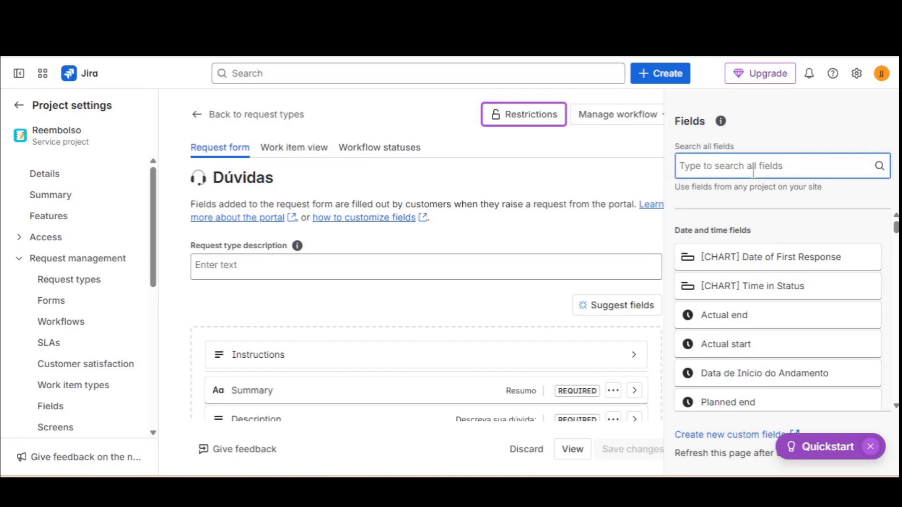
{"action": "type", "text": "Diretor"}
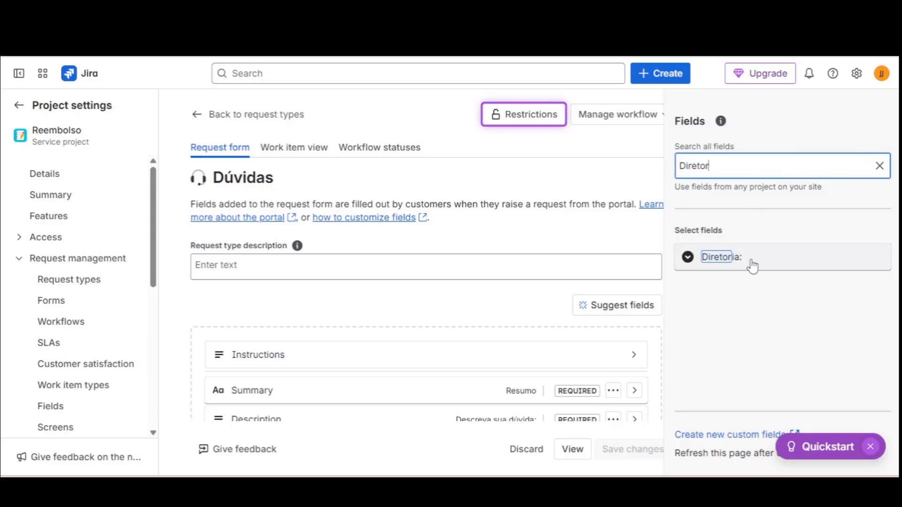
{"action": "left_click", "coordinate": [752, 266]}
- Mark the Diretoria: field as required in the Dúvidas request form, leaving its display name and description blank
{"action": "left_click", "coordinate": [633, 343]}
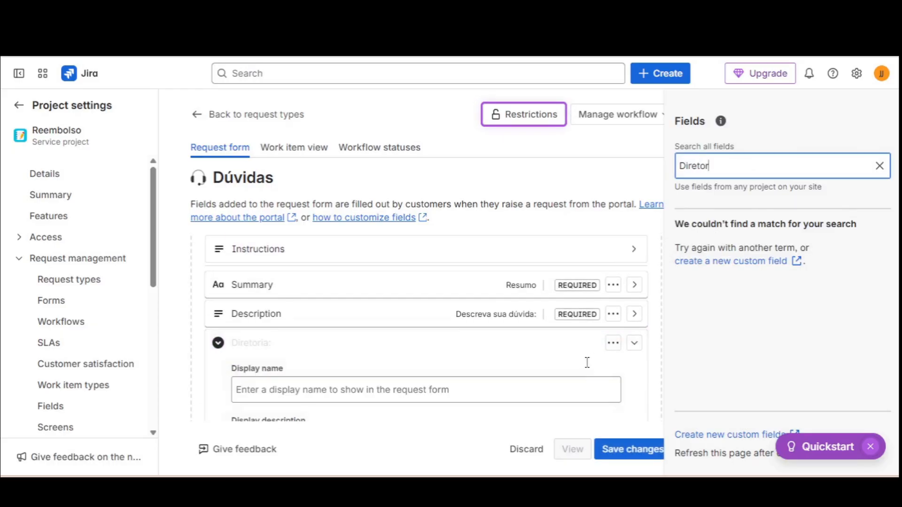
{"action": "scroll", "coordinate": [587, 362], "scroll_direction": "down", "scroll_amount": 3}
{"action": "left_click", "coordinate": [531, 372]}
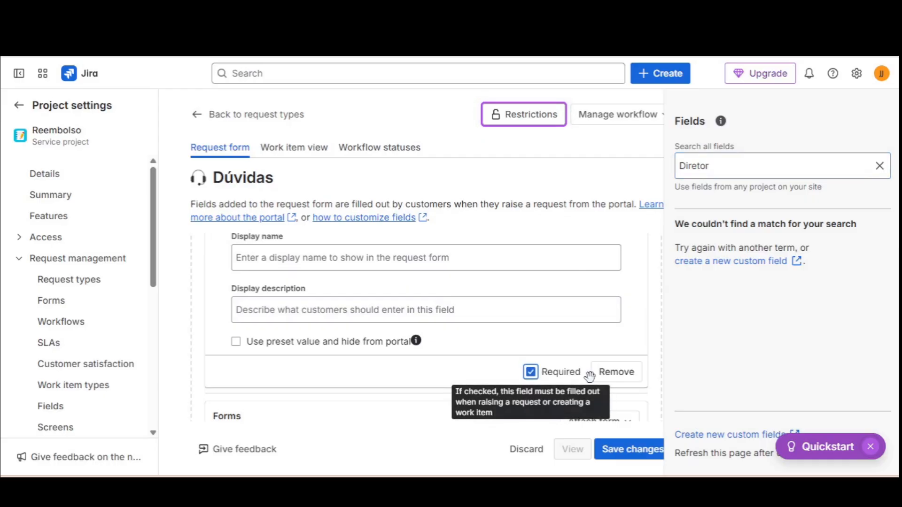
{"action": "scroll", "coordinate": [589, 376], "scroll_direction": "down", "scroll_amount": 1}
- Try to find the attachment field by searching all fields for "Ata" and "Anex"
{"action": "double_click", "coordinate": [737, 167]}
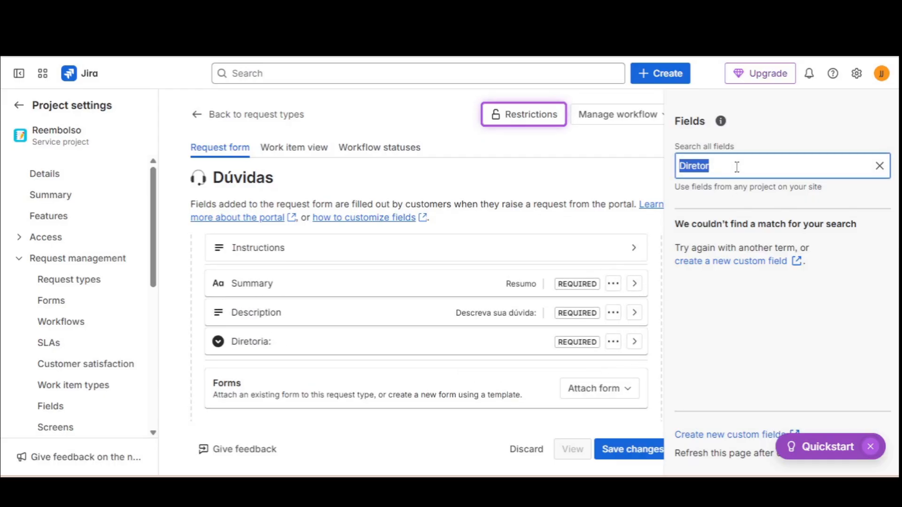
{"action": "type", "text": "A"}
{"action": "key", "text": "BackSpace"}
{"action": "type", "text": "A"}
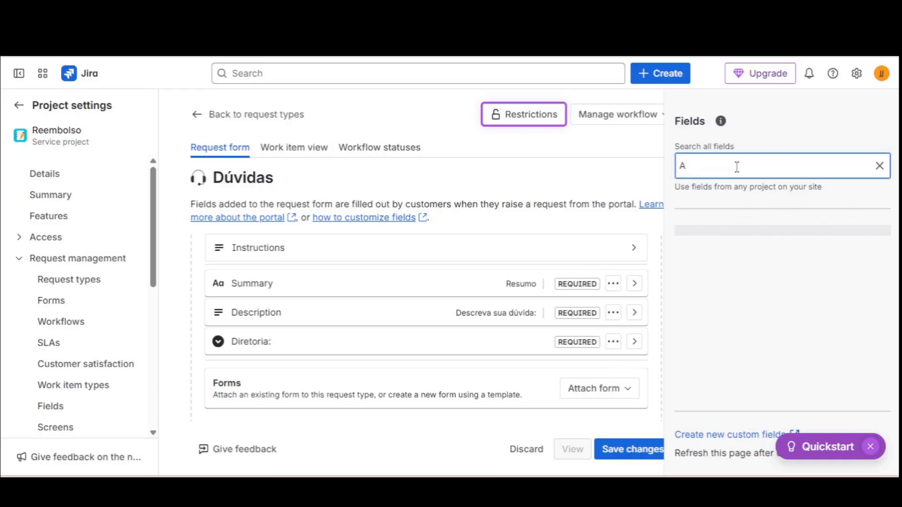
{"action": "type", "text": "te"}
{"action": "type", "text": "a"}
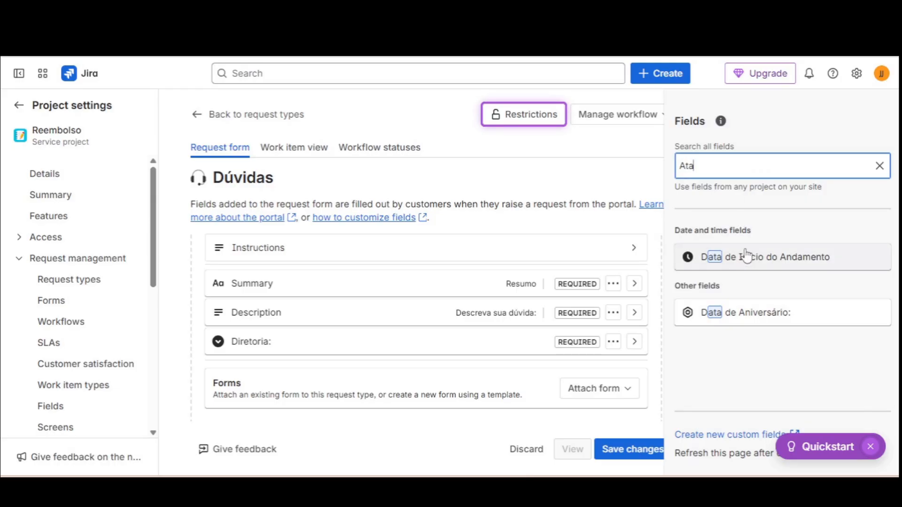
{"action": "key", "text": "BackSpace"}
{"action": "key", "text": "BackSpace"}
{"action": "type", "text": "nex"}
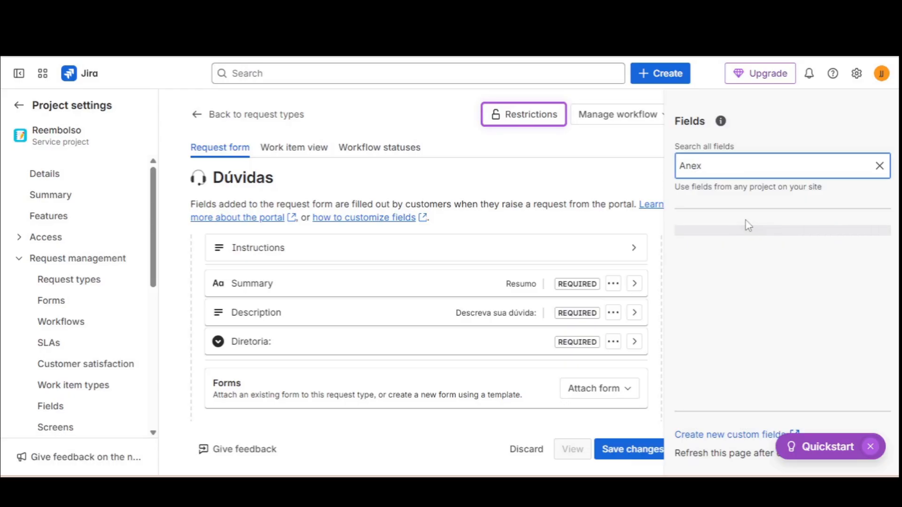
- Find the Attachment field by searching for "Att", add it below Diretoria: and save the Dúvidas request form
{"action": "double_click", "coordinate": [738, 170]}
{"action": "type", "text": "Att"}
{"action": "left_click_drag", "start_coordinate": [755, 262], "coordinate": [467, 305]}
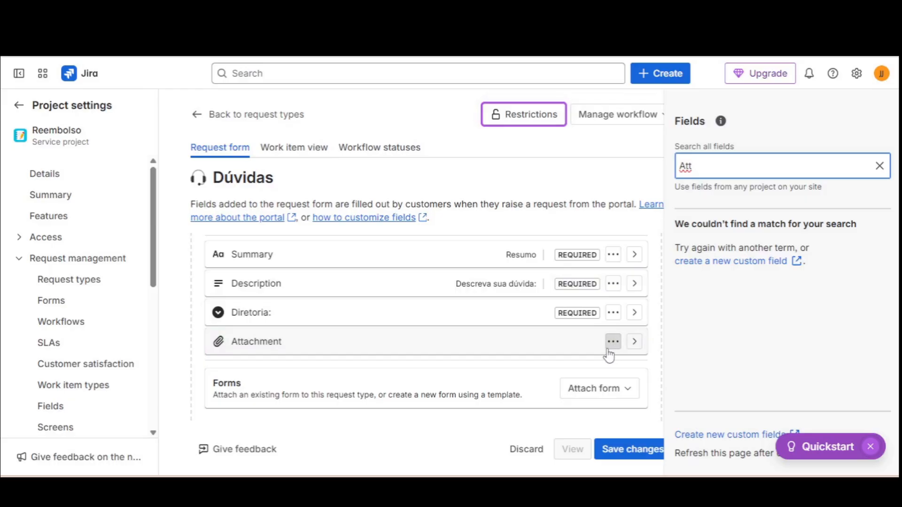
{"action": "scroll", "coordinate": [517, 284], "scroll_direction": "up", "scroll_amount": 3}
{"action": "scroll", "coordinate": [507, 298], "scroll_direction": "down", "scroll_amount": 3}
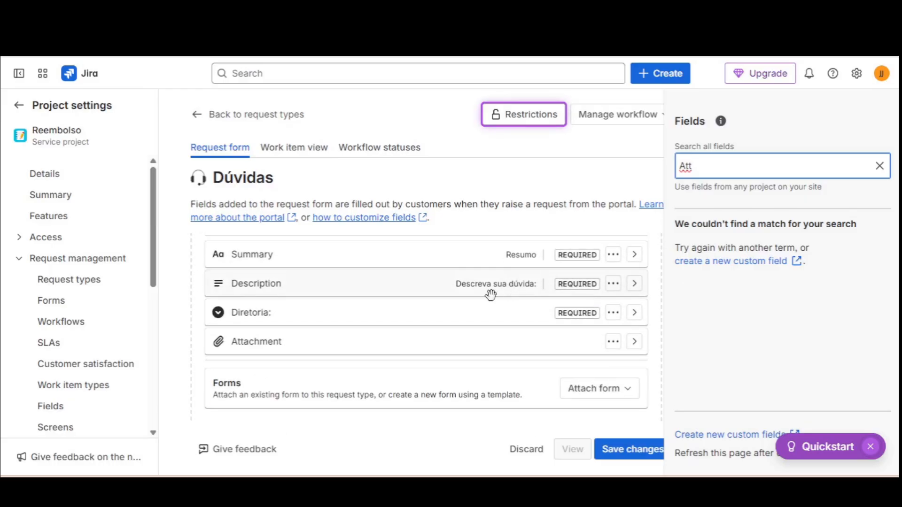
{"action": "scroll", "coordinate": [490, 294], "scroll_direction": "up", "scroll_amount": 2}
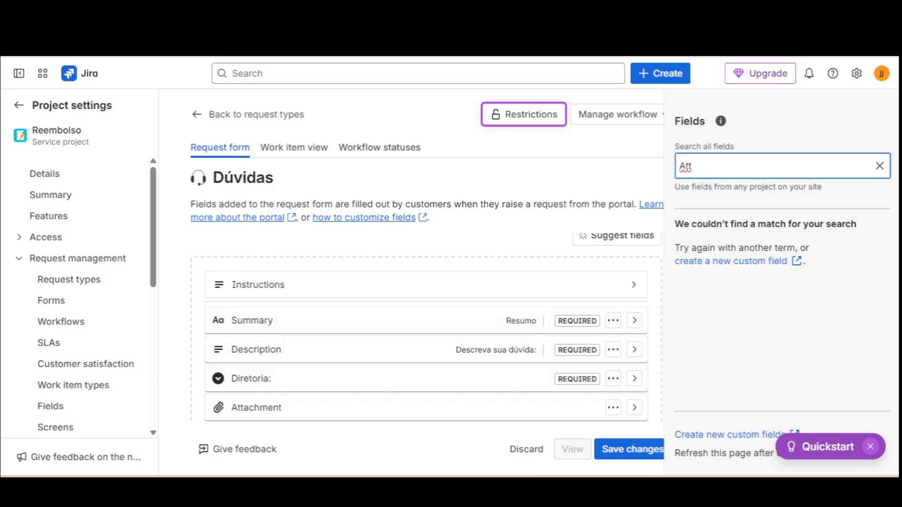
{"action": "left_click", "coordinate": [630, 459]}
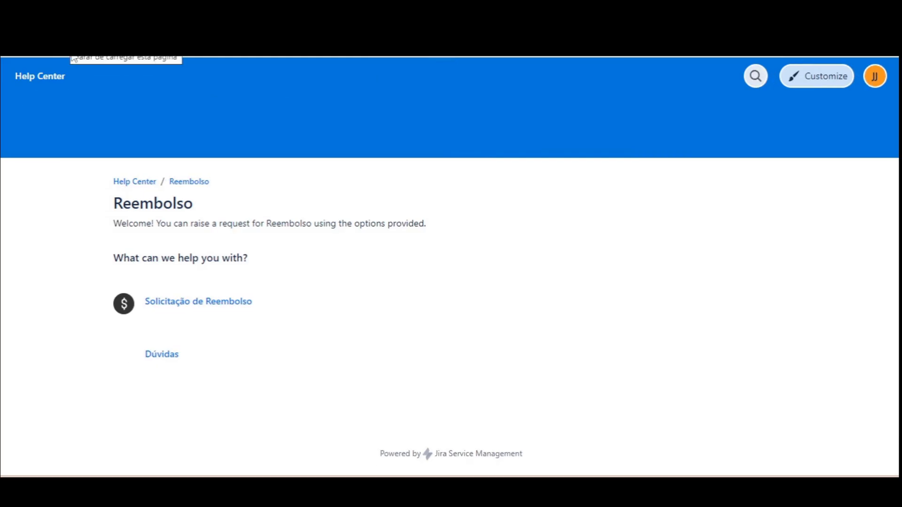
- Open the Dúvidas request in the Reembolso customer portal and review its form fields
{"action": "left_click", "coordinate": [171, 360]}
{"action": "scroll", "coordinate": [223, 334], "scroll_direction": "down", "scroll_amount": 3}
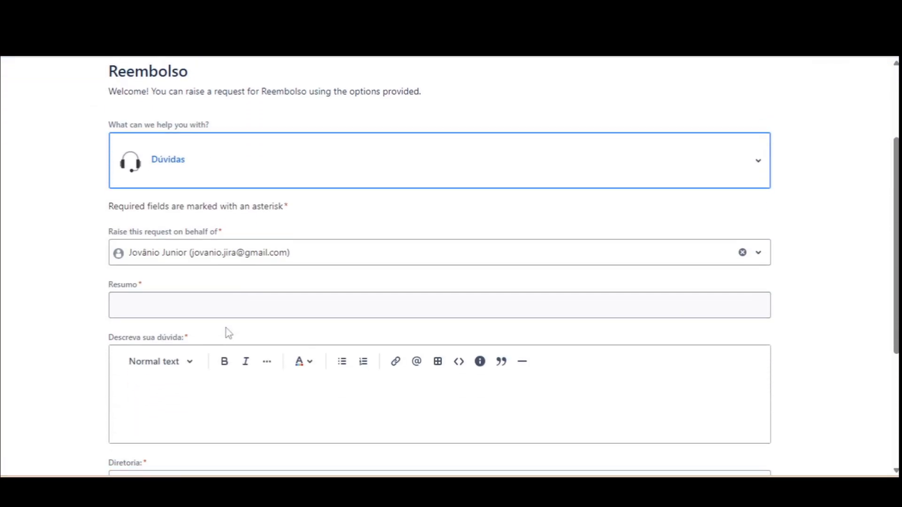
- Review the Dúvidas request form in the portal and test the Diretoria: choices by selecting Tecnologia
{"action": "scroll", "coordinate": [125, 288], "scroll_direction": "down", "scroll_amount": 1}
{"action": "left_click", "coordinate": [157, 332]}
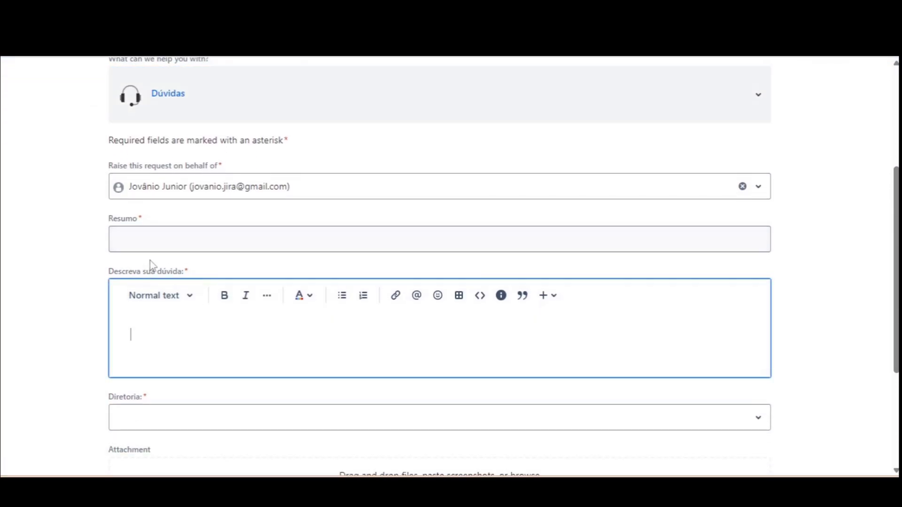
{"action": "scroll", "coordinate": [159, 338], "scroll_direction": "down", "scroll_amount": 2}
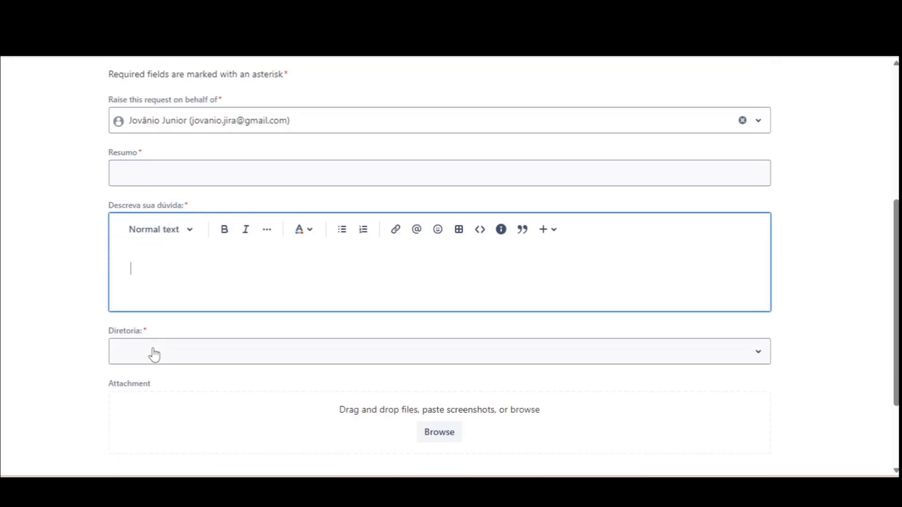
{"action": "left_click", "coordinate": [153, 355]}
{"action": "left_click", "coordinate": [162, 407]}
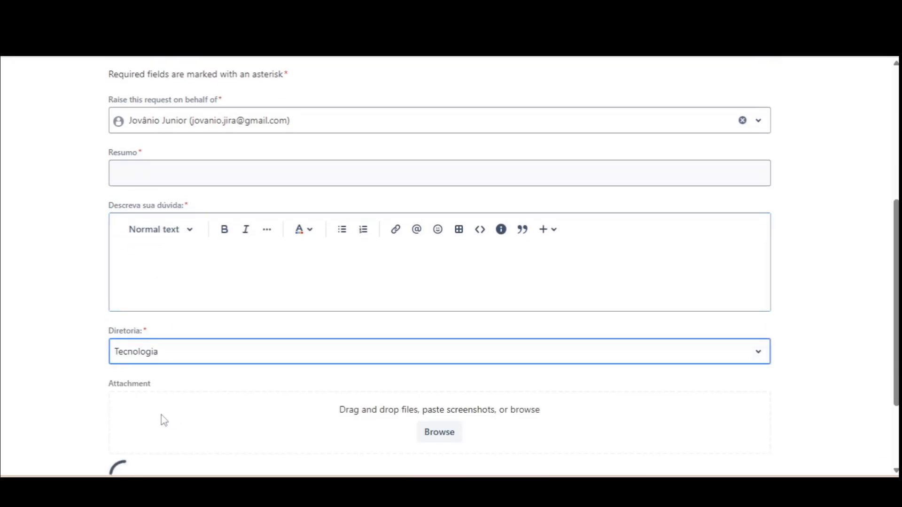
{"action": "scroll", "coordinate": [69, 413], "scroll_direction": "down", "scroll_amount": 2}
{"action": "scroll", "coordinate": [104, 338], "scroll_direction": "up", "scroll_amount": 4}
{"action": "scroll", "coordinate": [105, 338], "scroll_direction": "up", "scroll_amount": 3}
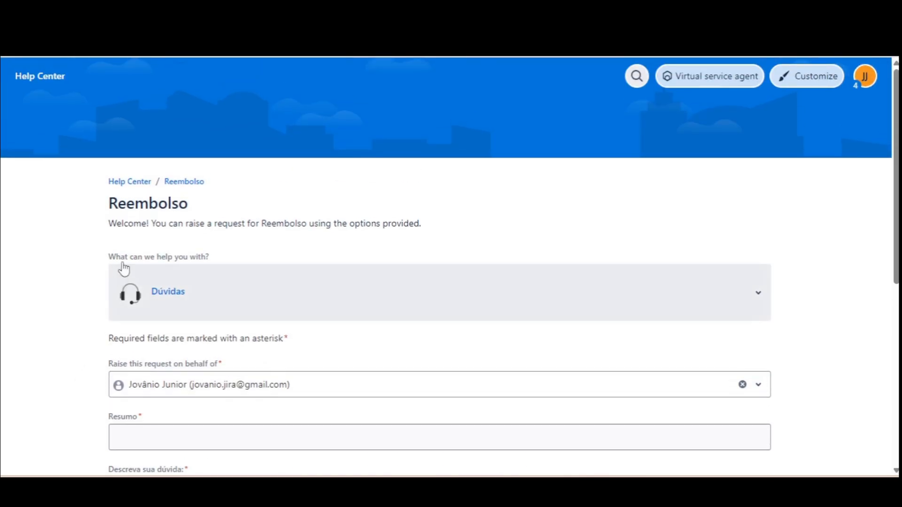
- Return to the Reembolso portal page from the Dúvidas form to view its request types
{"action": "left_click", "coordinate": [181, 183]}
{"action": "left_click", "coordinate": [490, 146]}
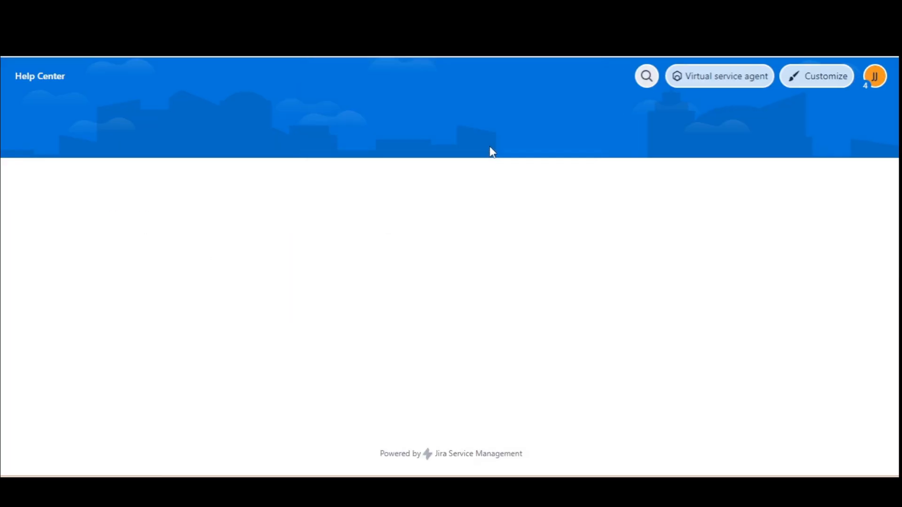
{"action": "left_click", "coordinate": [266, 327]}
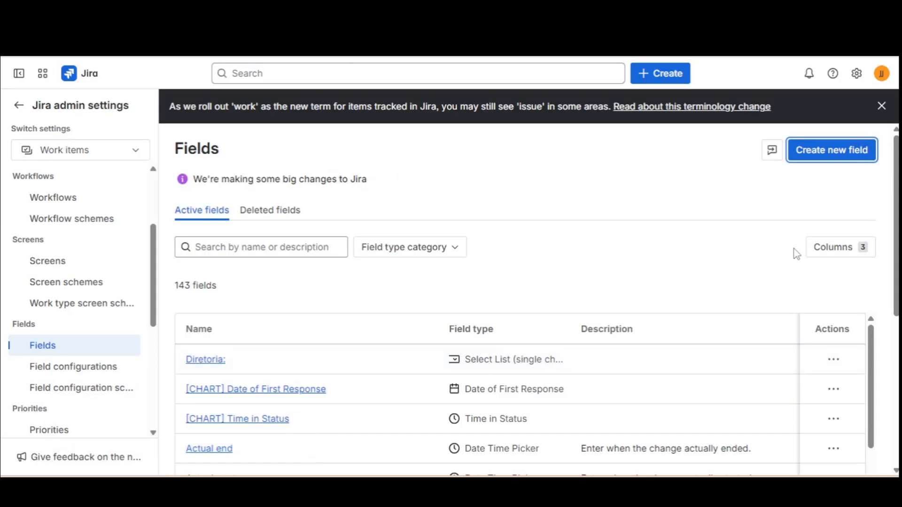
- Switch to the Jira admin fields page, start a new custom field and open its field type choices
{"action": "left_click", "coordinate": [823, 157]}
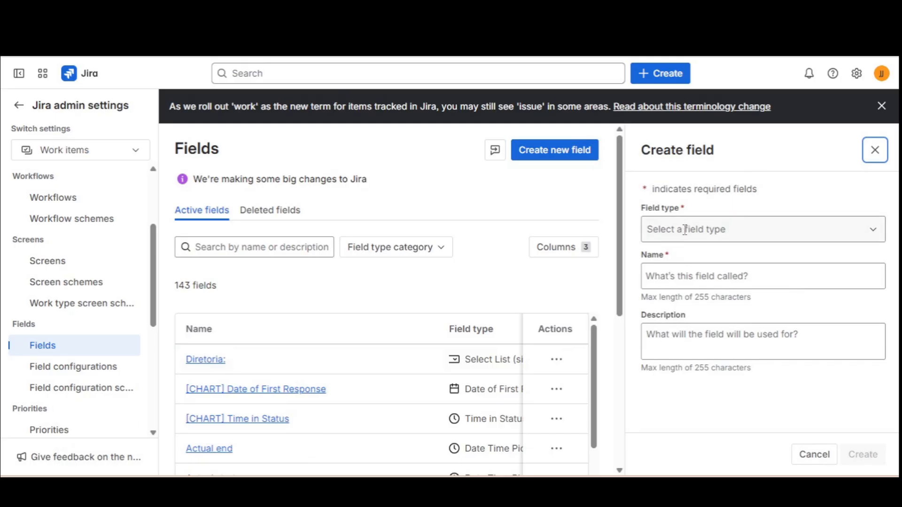
{"action": "left_click", "coordinate": [684, 229]}
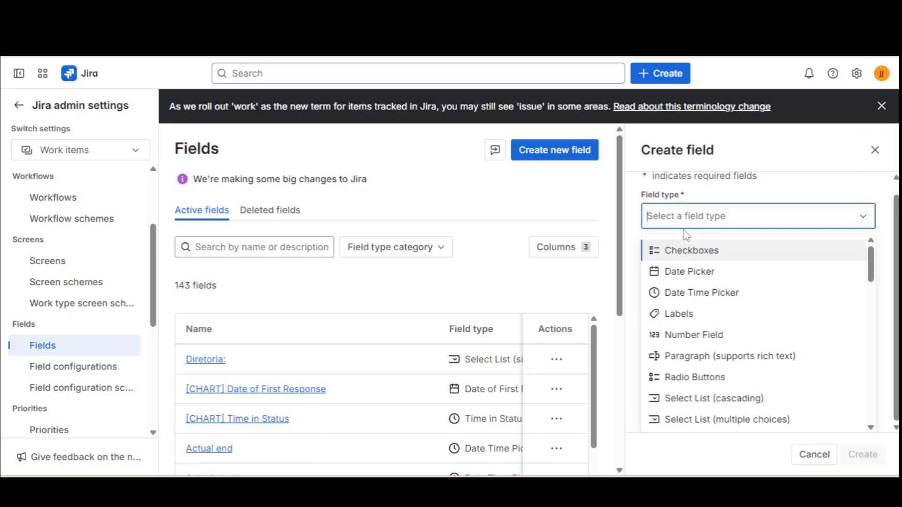
{"action": "type", "text": "Gestor"}
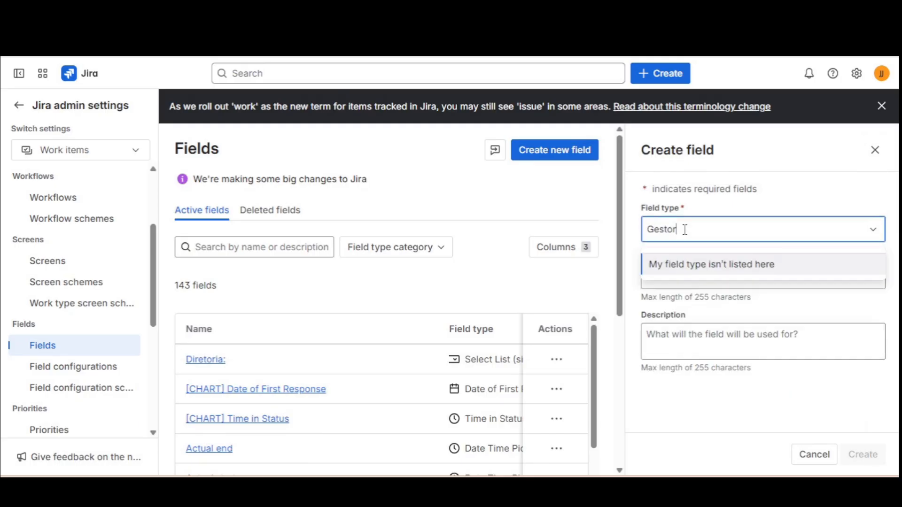
{"action": "key", "text": "ctrl+a"}
{"action": "key", "text": "BackSpace"}
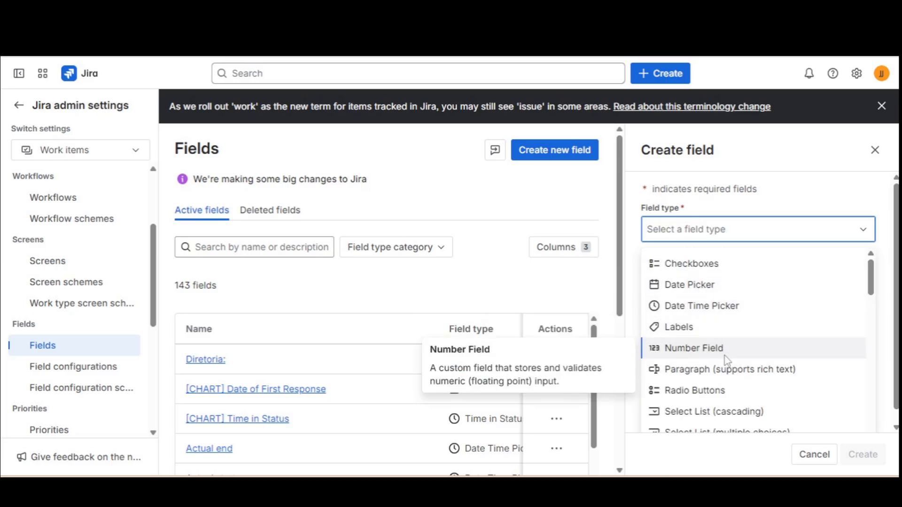
- Create a User Picker (single user) custom field named "Gestor:" with no description
{"action": "scroll", "coordinate": [727, 360], "scroll_direction": "down", "scroll_amount": 1}
{"action": "scroll", "coordinate": [725, 361], "scroll_direction": "down", "scroll_amount": 1}
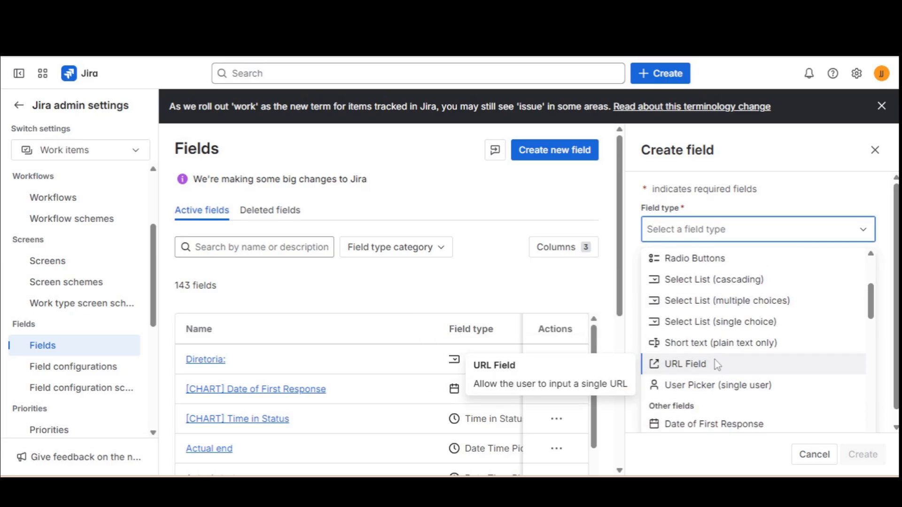
{"action": "left_click", "coordinate": [703, 387]}
{"action": "left_click", "coordinate": [692, 281]}
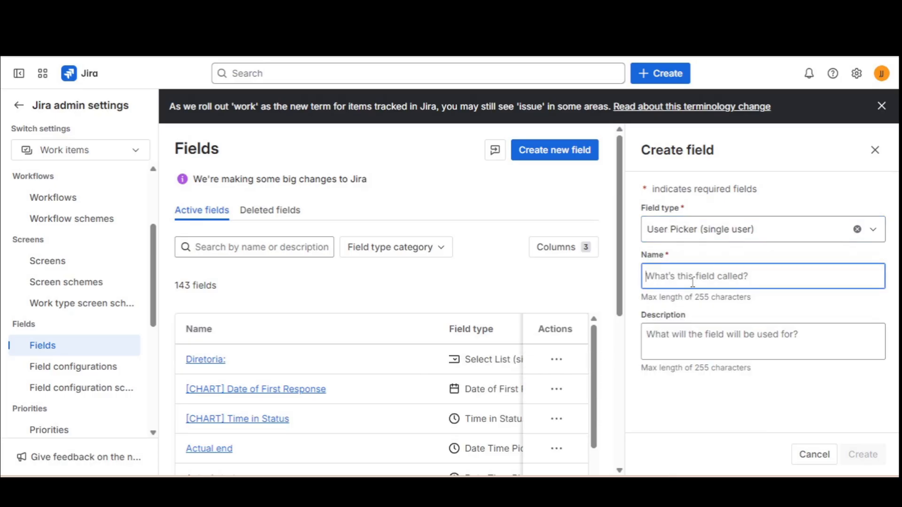
{"action": "type", "text": "Gestor:"}
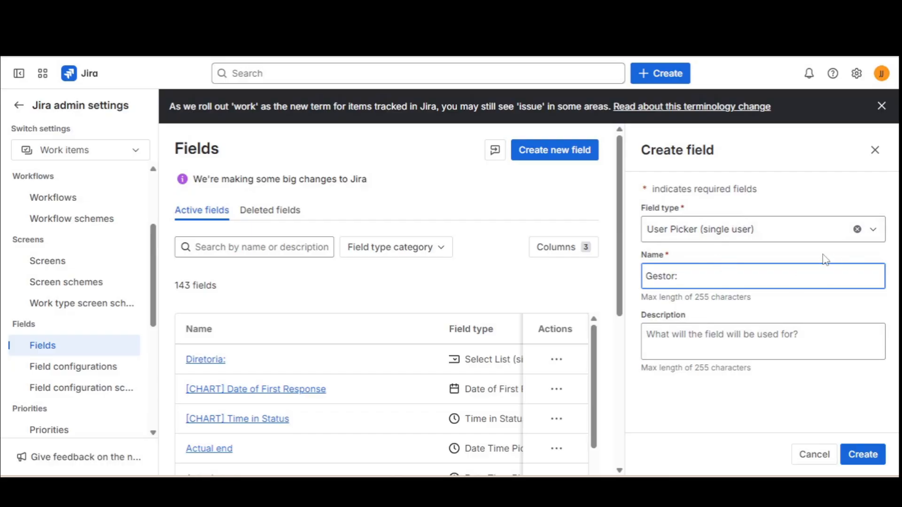
{"action": "left_click", "coordinate": [862, 464]}
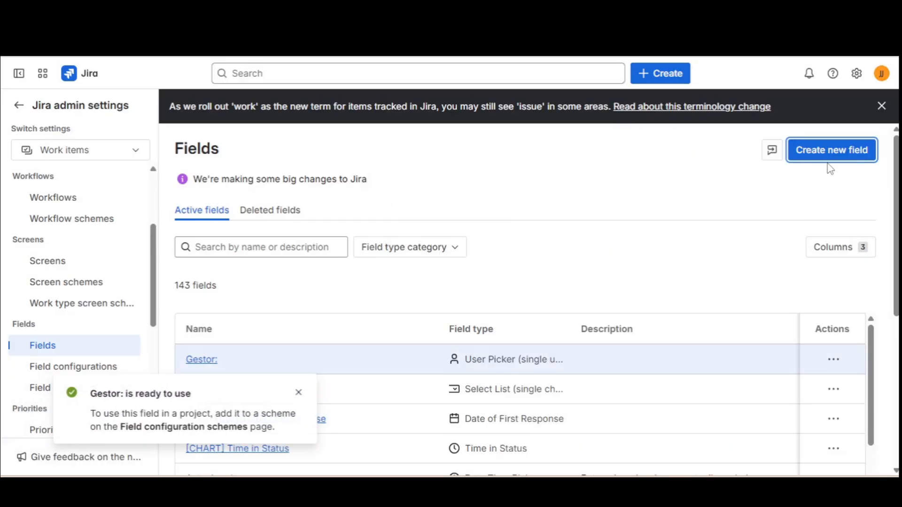
- Start a new Select List (single choice) custom field and name it "Tipo de Reembolso:", leaving the description blank
{"action": "left_click", "coordinate": [829, 157]}
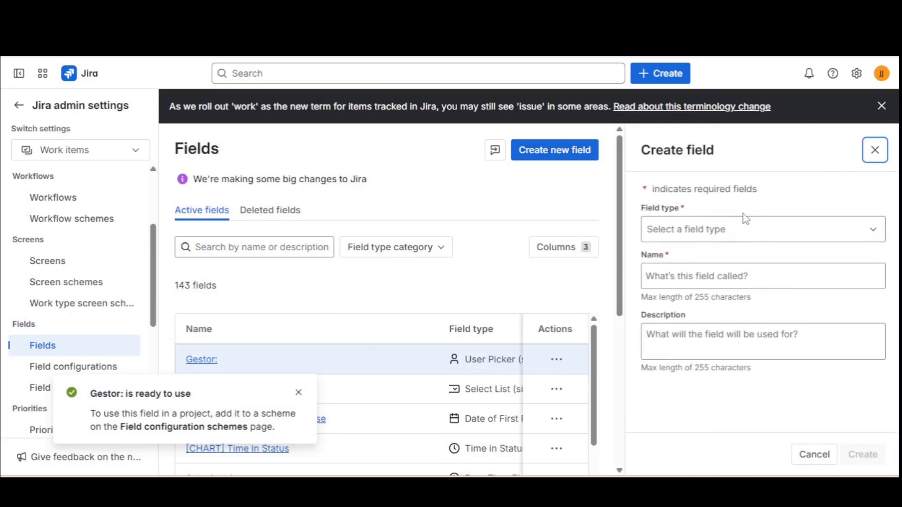
{"action": "left_click", "coordinate": [742, 218]}
{"action": "scroll", "coordinate": [728, 367], "scroll_direction": "down", "scroll_amount": 3}
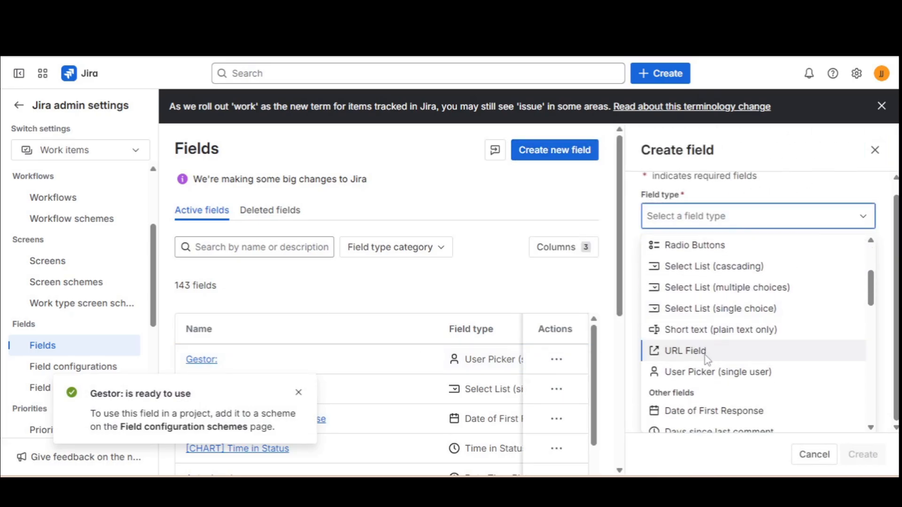
{"action": "left_click", "coordinate": [729, 309]}
{"action": "left_click", "coordinate": [729, 285]}
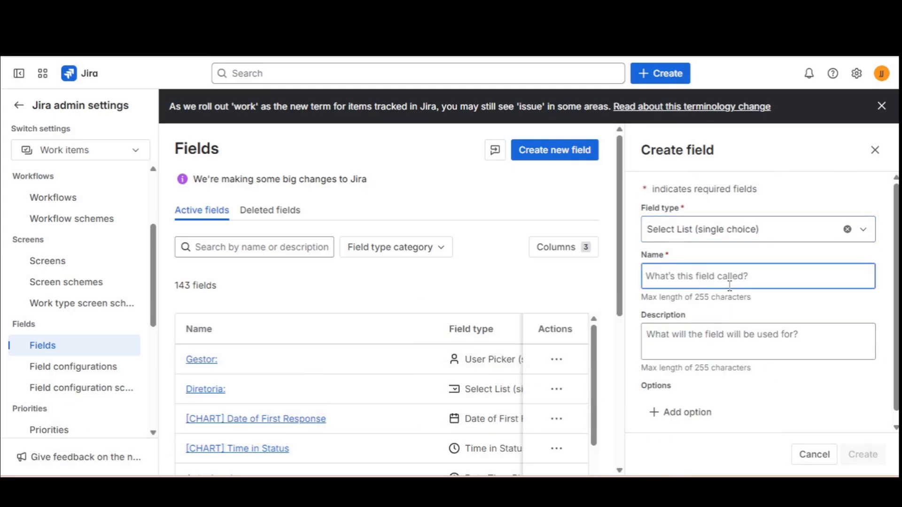
{"action": "type", "text": "Tipo de "}
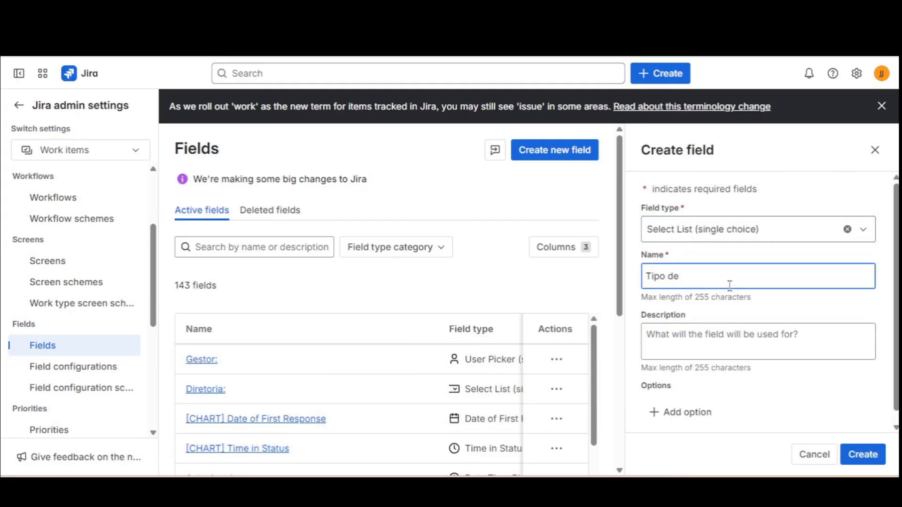
{"action": "type", "text": "Resmoblso"}
{"action": "key", "text": "BackSpace"}
{"action": "key", "text": "BackSpace"}
{"action": "type", "text": "bolso"}
{"action": "key", "text": "Tab"}
{"action": "key", "text": "Tab"}
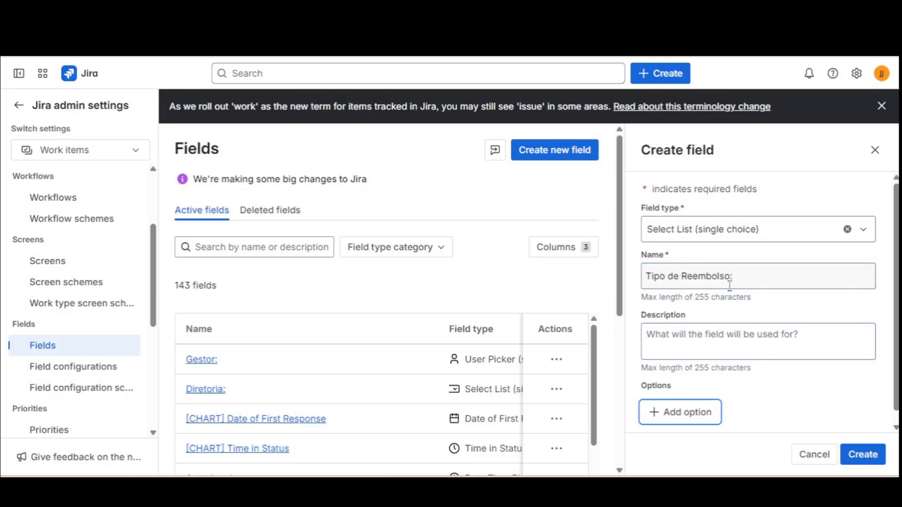
- Add the options Viagem and Alimentação to the Tipo de Reembolso: field
{"action": "scroll", "coordinate": [691, 361], "scroll_direction": "down", "scroll_amount": 1}
{"action": "left_click", "coordinate": [687, 401]}
{"action": "scroll", "coordinate": [687, 400], "scroll_direction": "down", "scroll_amount": 1}
{"action": "left_click", "coordinate": [705, 369]}
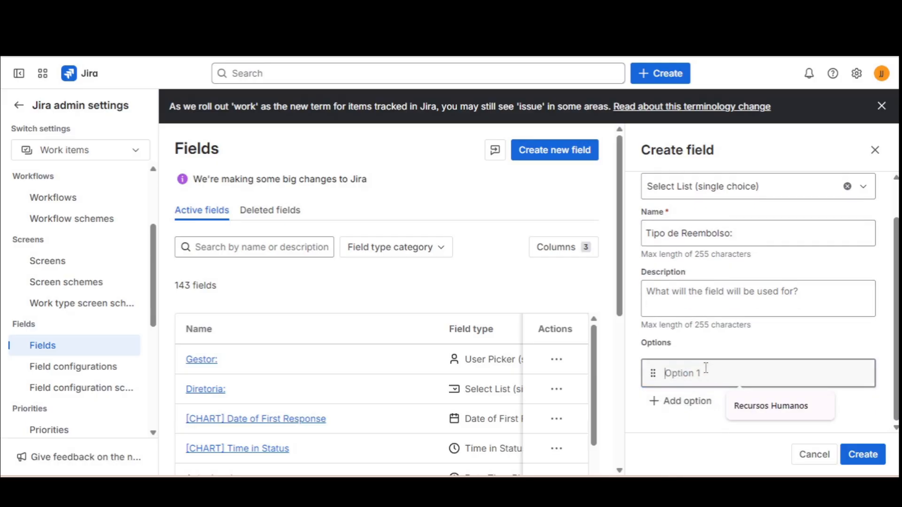
{"action": "type", "text": "Vi"}
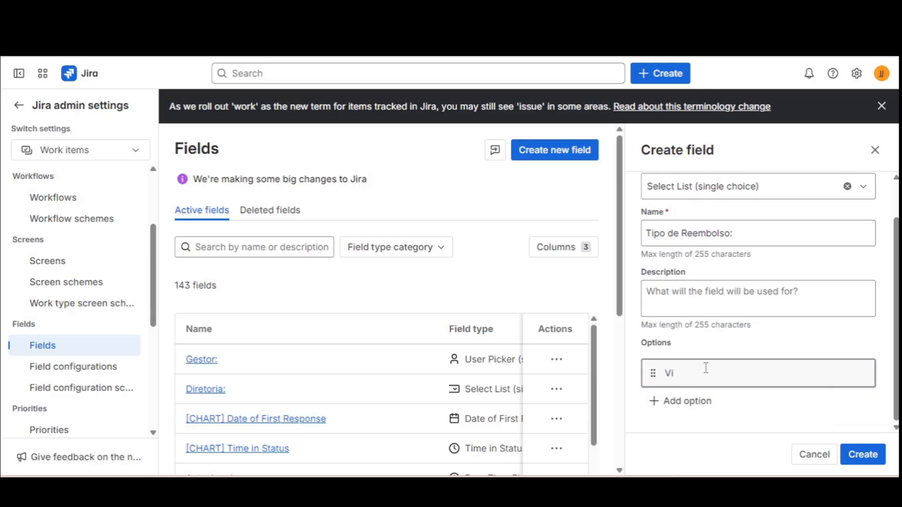
{"action": "type", "text": "agem"}
{"action": "key", "text": "Return"}
{"action": "type", "text": "Al"}
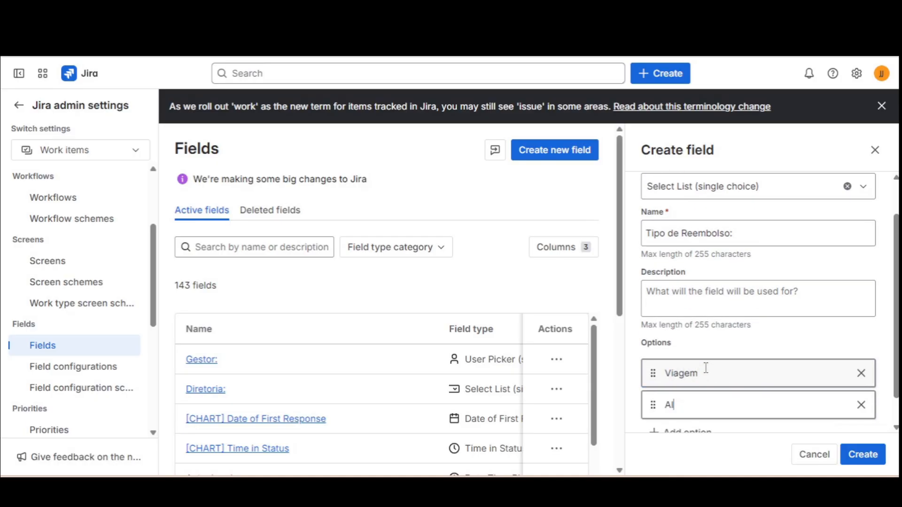
{"action": "type", "text": "imentacão"}
- Add the options Voucher and Kit Onboarding to the Tipo de Reembolso: list and create the field
{"action": "key", "text": "Return"}
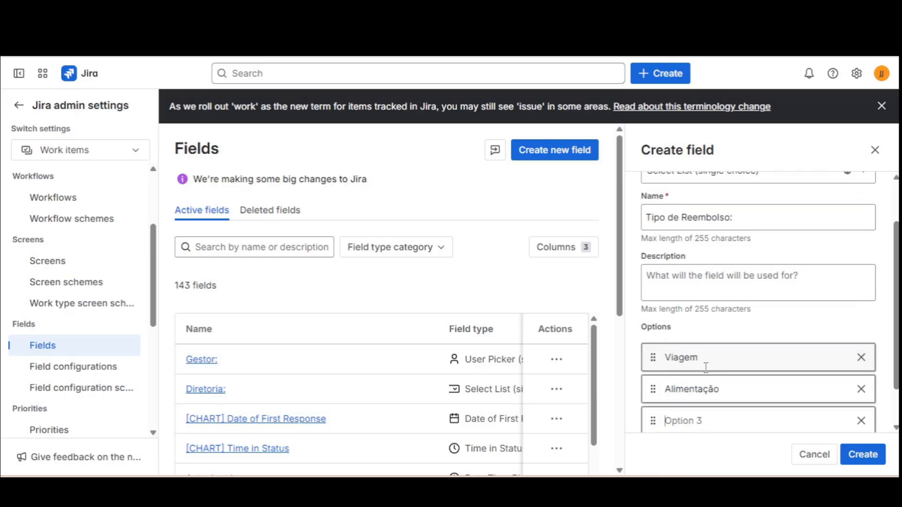
{"action": "type", "text": "Vouvherher"}
{"action": "scroll", "coordinate": [705, 367], "scroll_direction": "down", "scroll_amount": 1}
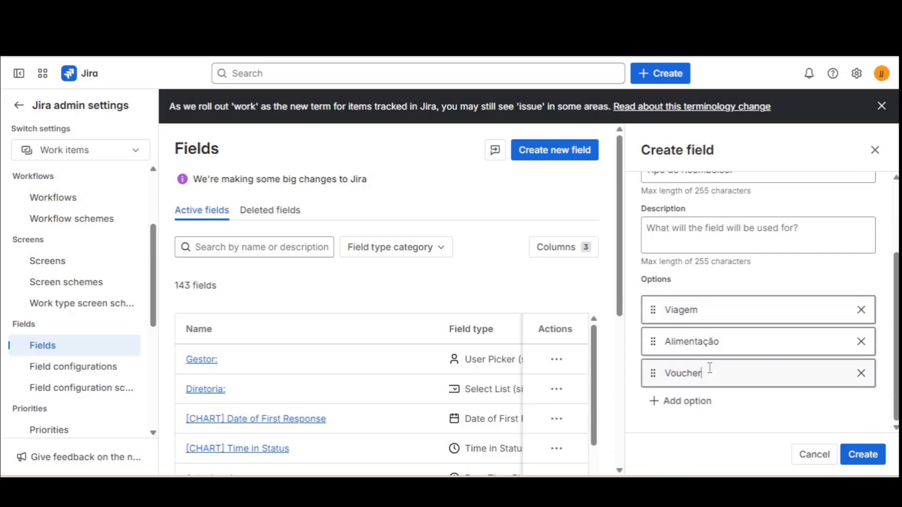
{"action": "key", "text": "Return"}
{"action": "type", "text": "Kit "}
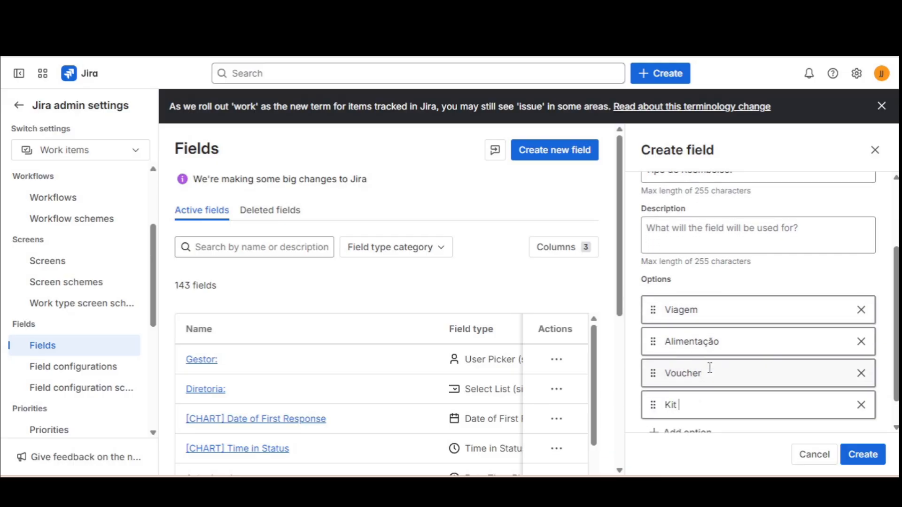
{"action": "type", "text": "Onboartingding"}
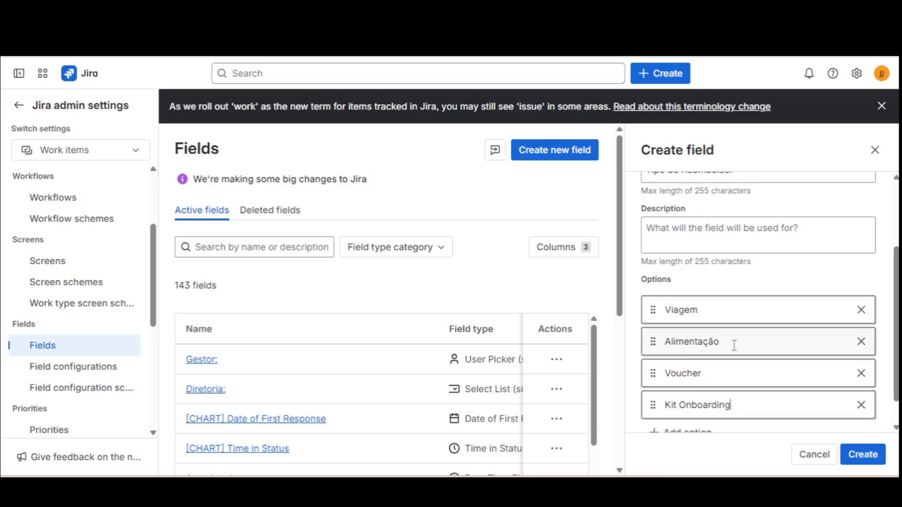
{"action": "scroll", "coordinate": [724, 385], "scroll_direction": "down", "scroll_amount": 1}
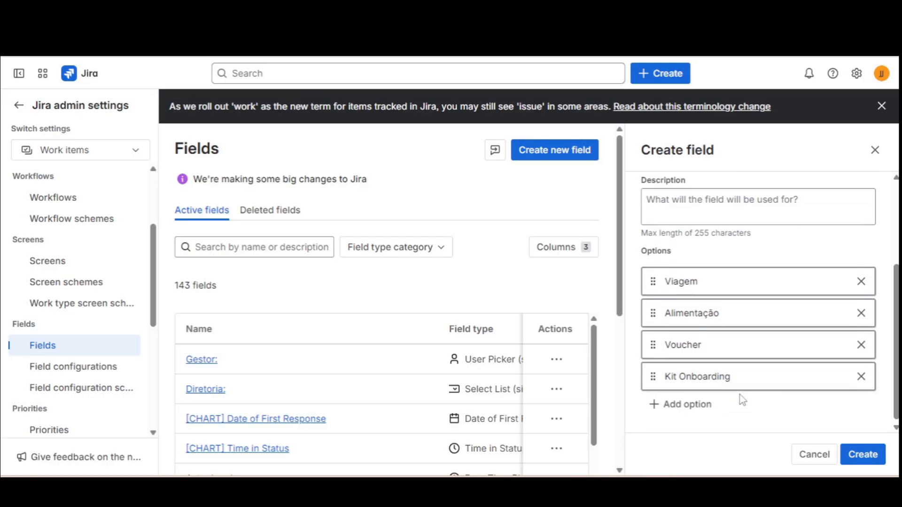
{"action": "left_click", "coordinate": [767, 284]}
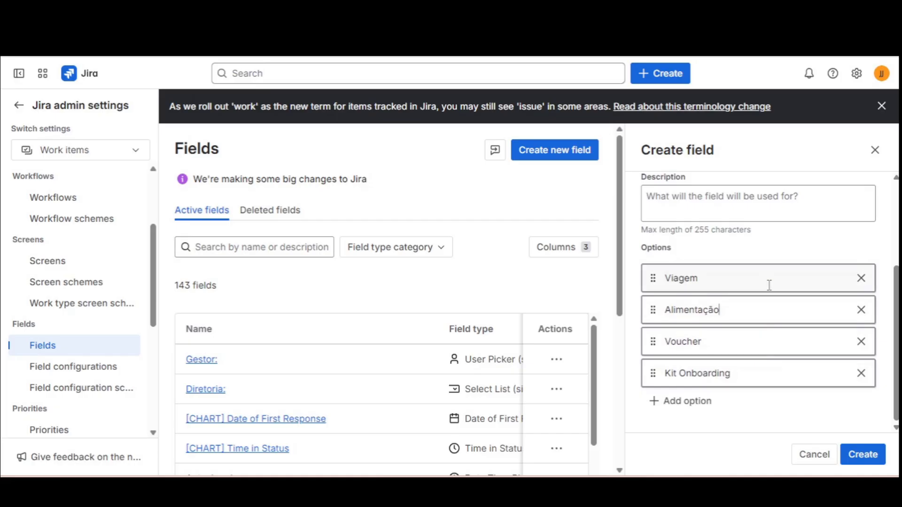
{"action": "left_click", "coordinate": [861, 456]}
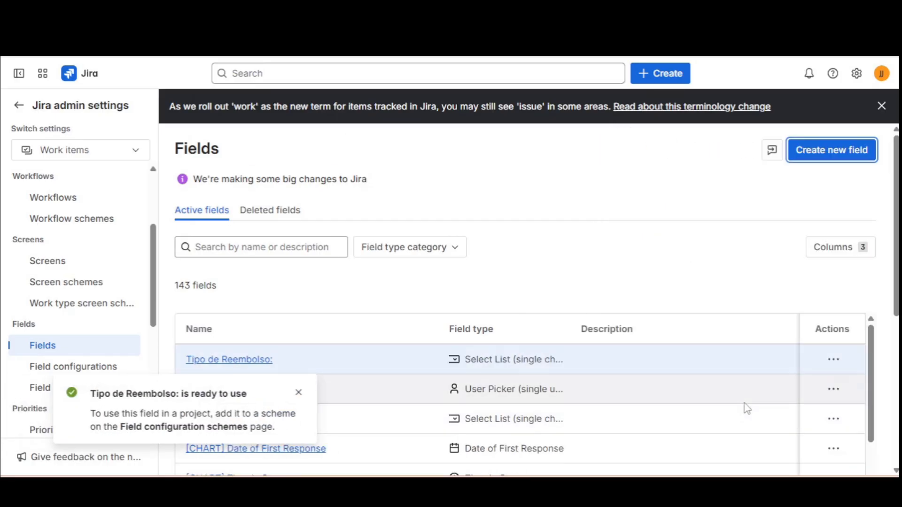
- Start a new custom field and choose Date Picker as its field type
{"action": "left_click", "coordinate": [851, 164]}
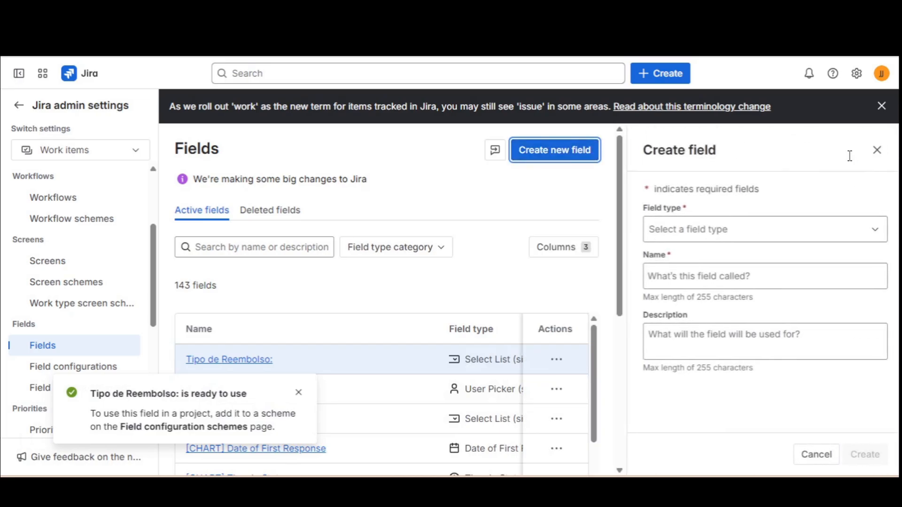
{"action": "left_click", "coordinate": [747, 220]}
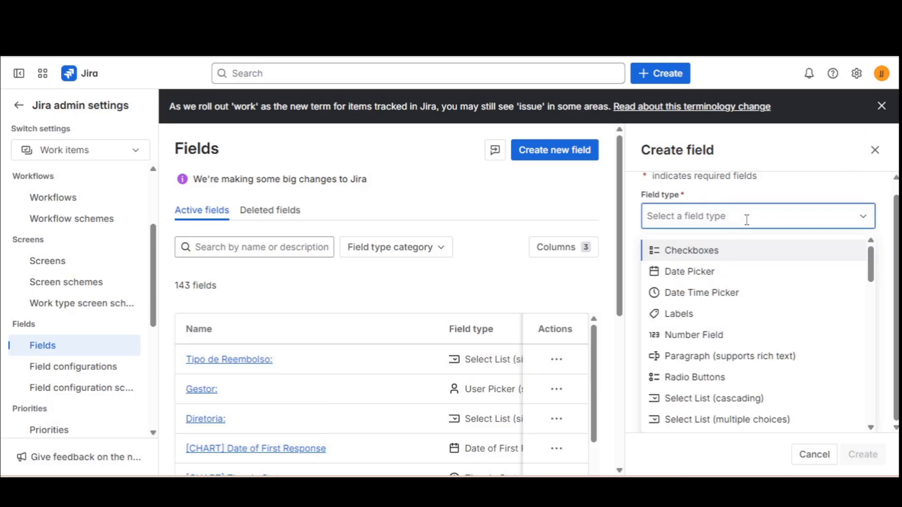
{"action": "mouse_move", "coordinate": [708, 273]}
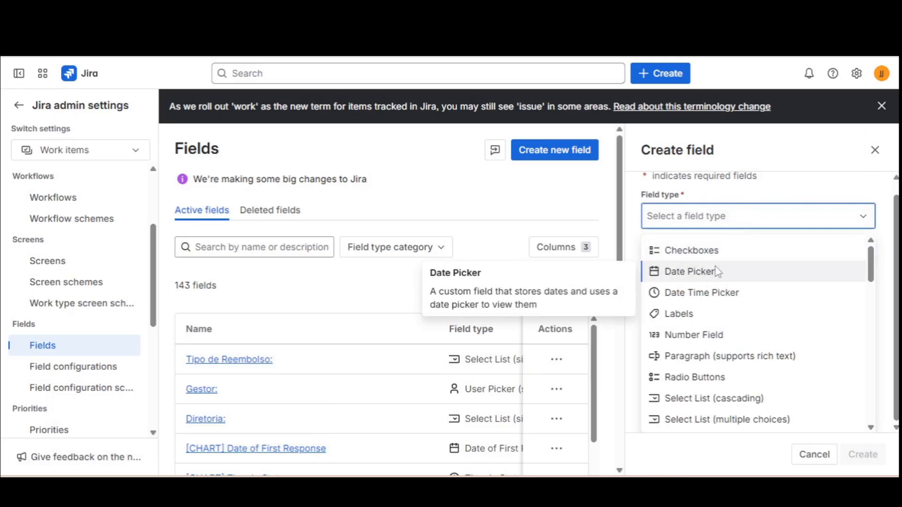
{"action": "scroll", "coordinate": [704, 286], "scroll_direction": "down", "scroll_amount": 5}
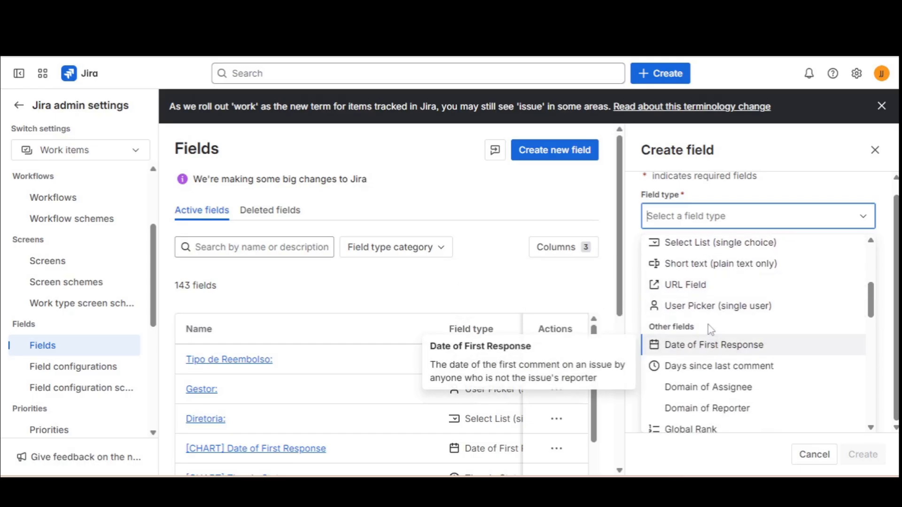
{"action": "scroll", "coordinate": [704, 322], "scroll_direction": "down", "scroll_amount": 3}
{"action": "type", "text": "Data"}
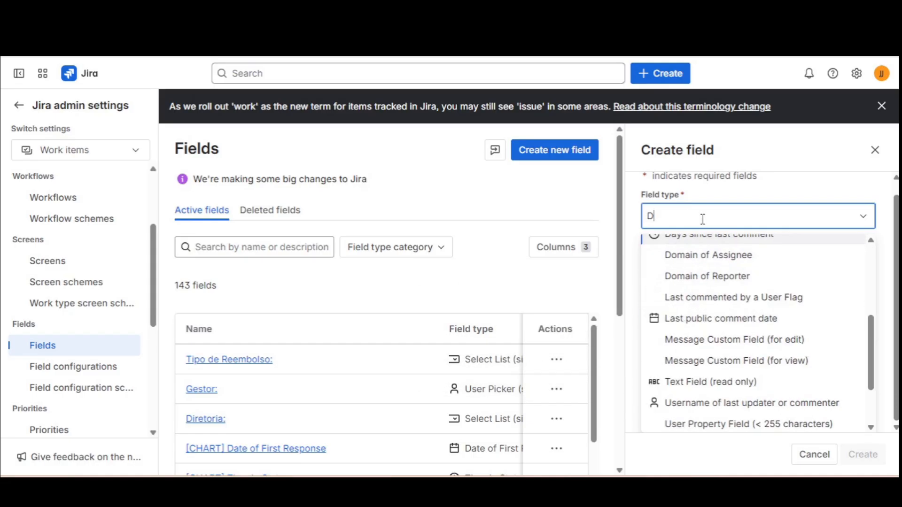
{"action": "key", "text": "BackSpace"}
{"action": "key", "text": "BackSpace"}
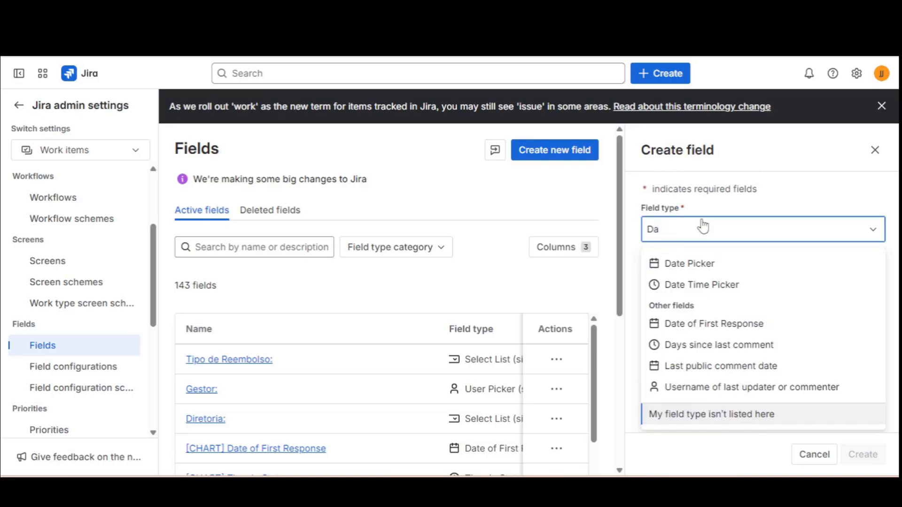
{"action": "type", "text": "te"}
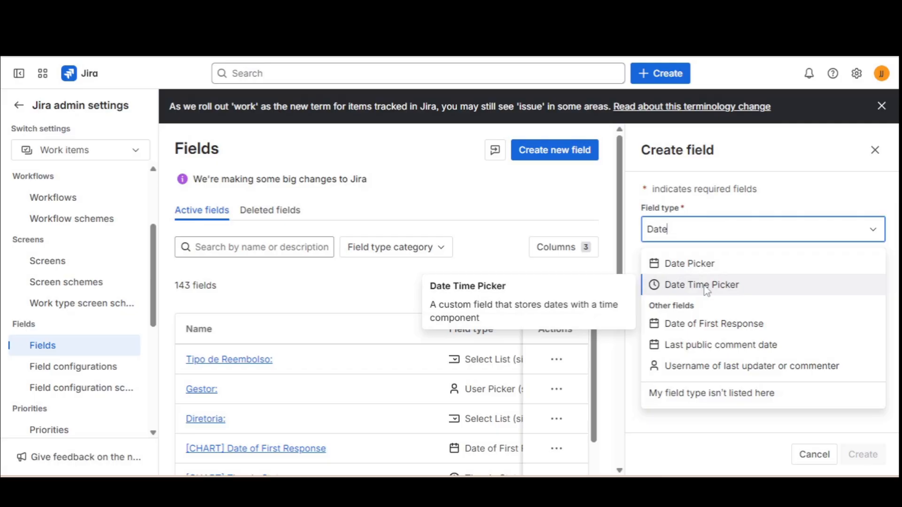
{"action": "left_click", "coordinate": [715, 267]}
- Name the Date Picker field "Data da Compra:" with no description and create it
{"action": "left_click", "coordinate": [717, 268]}
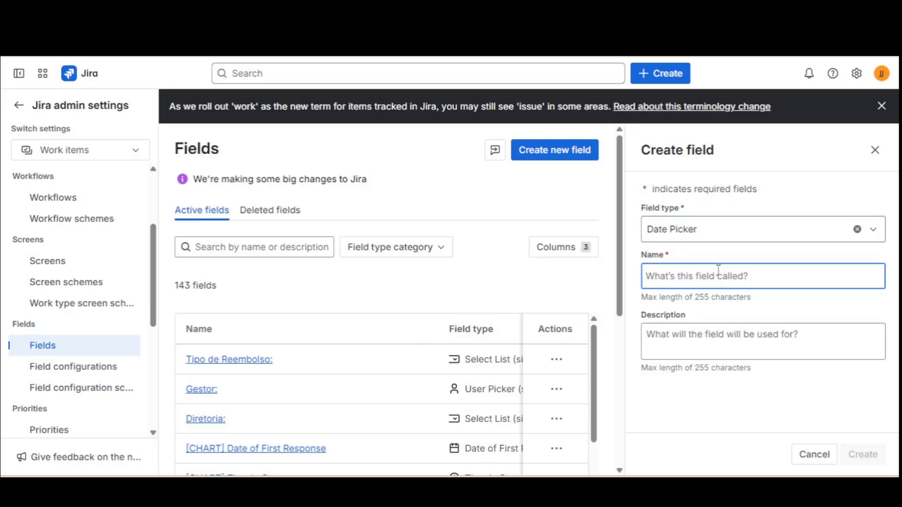
{"action": "type", "text": "Data "}
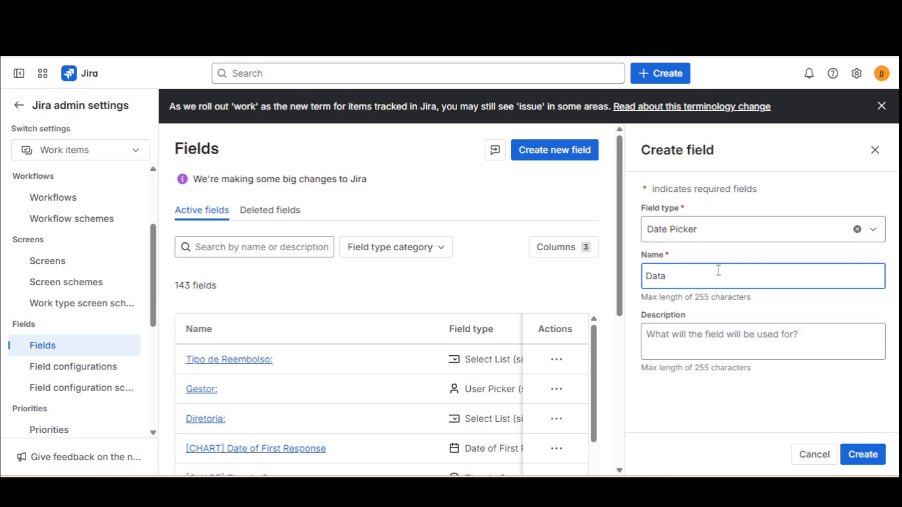
{"action": "type", "text": "da Compra:"}
{"action": "left_click", "coordinate": [850, 453]}
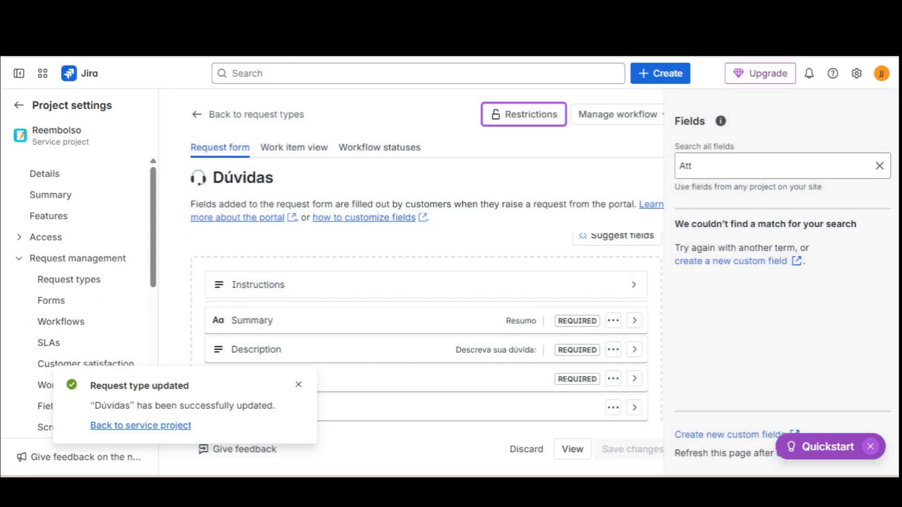
- Open the Solicitação de Reembolso request type of the Reembolso project and set its Summary field's display name to "Resumo"
{"action": "left_click", "coordinate": [86, 282]}
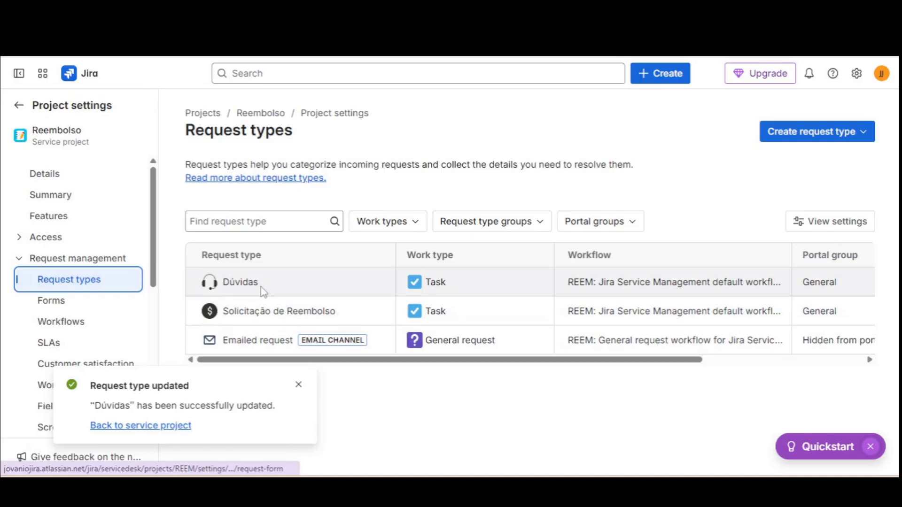
{"action": "left_click", "coordinate": [261, 314]}
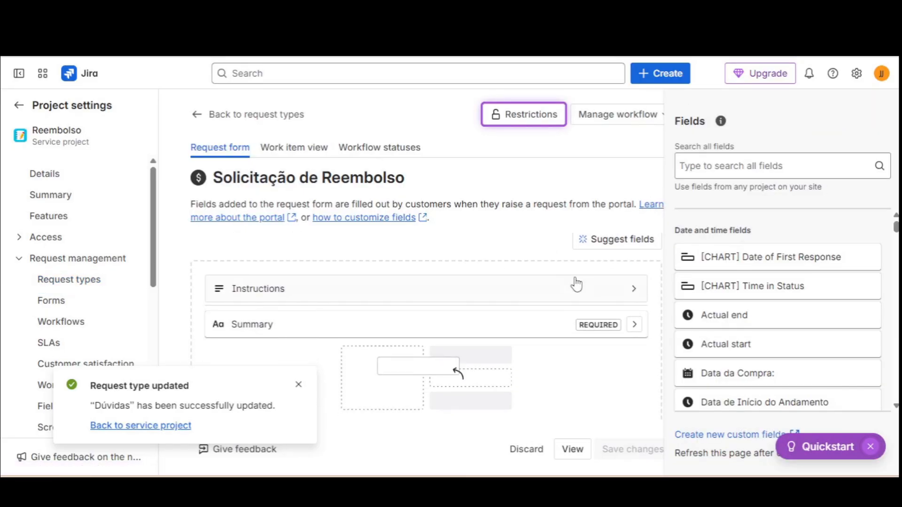
{"action": "left_click", "coordinate": [634, 324]}
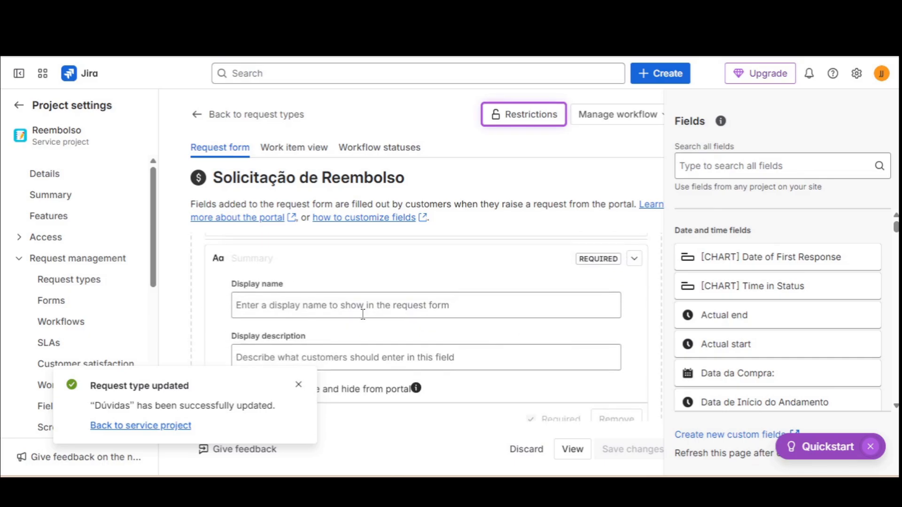
{"action": "left_click", "coordinate": [359, 309]}
{"action": "type", "text": "Resumo:"}
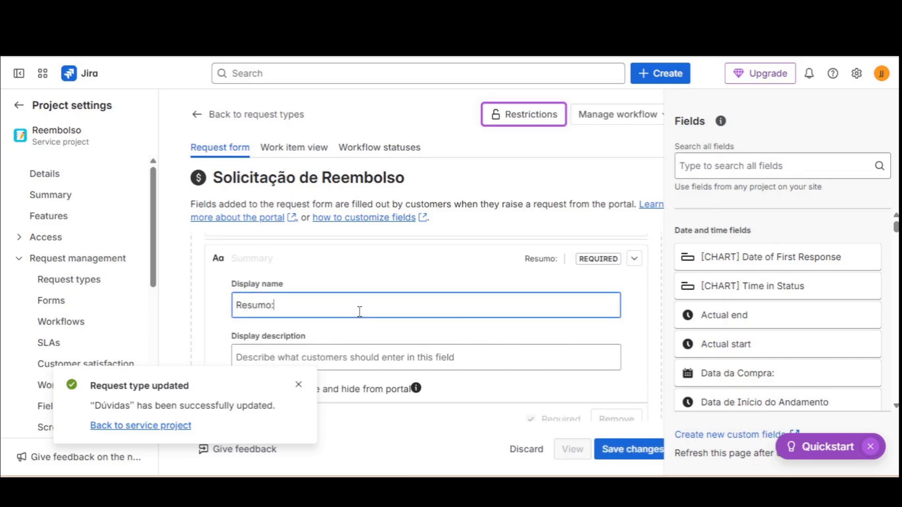
{"action": "key", "text": "BackSpace"}
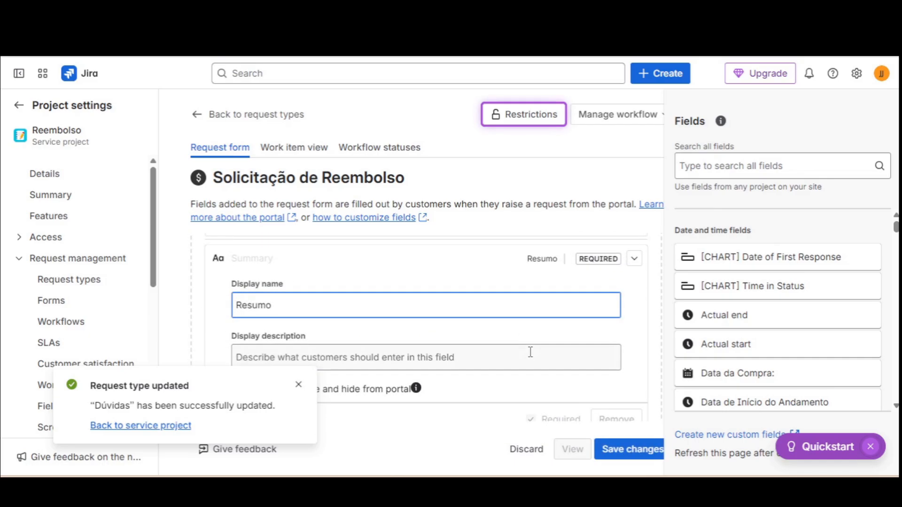
- Add the Description and Gestor: fields to the Solicitação de Reembolso request form
{"action": "scroll", "coordinate": [564, 385], "scroll_direction": "down", "scroll_amount": 2}
{"action": "left_click", "coordinate": [731, 165]}
{"action": "type", "text": "Desc"}
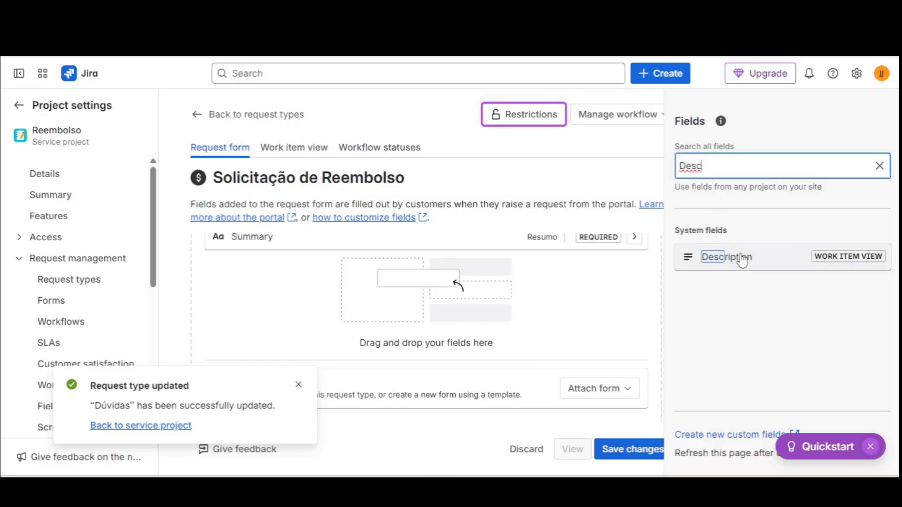
{"action": "left_click", "coordinate": [740, 259]}
{"action": "double_click", "coordinate": [735, 168]}
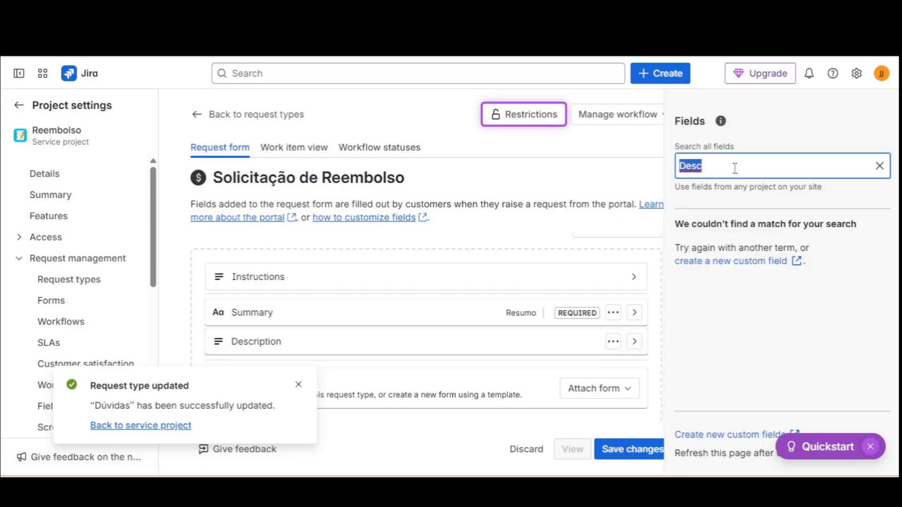
{"action": "type", "text": "Gest"}
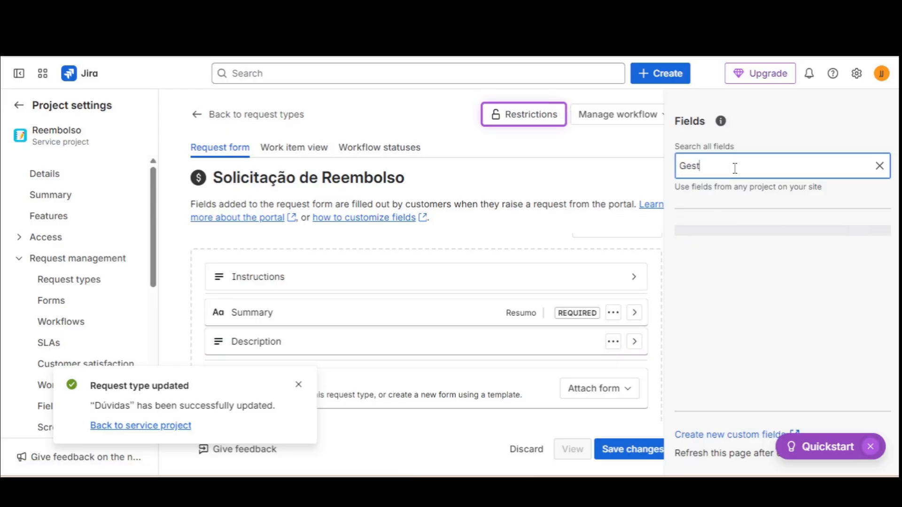
{"action": "left_click", "coordinate": [729, 257]}
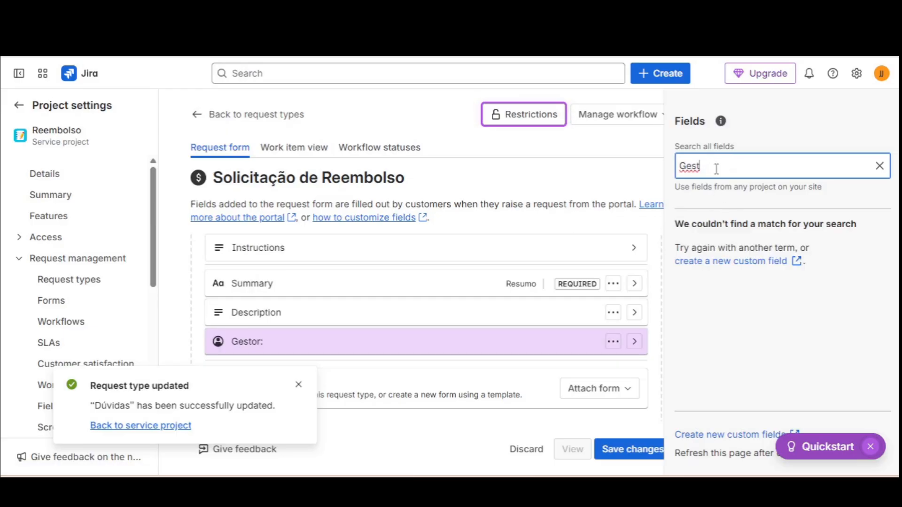
- Add the Tipo de Reembolso: and Data da Compra: fields to the request form and move Gestor: below them
{"action": "double_click", "coordinate": [716, 169]}
{"action": "type", "text": "Tipo de"}
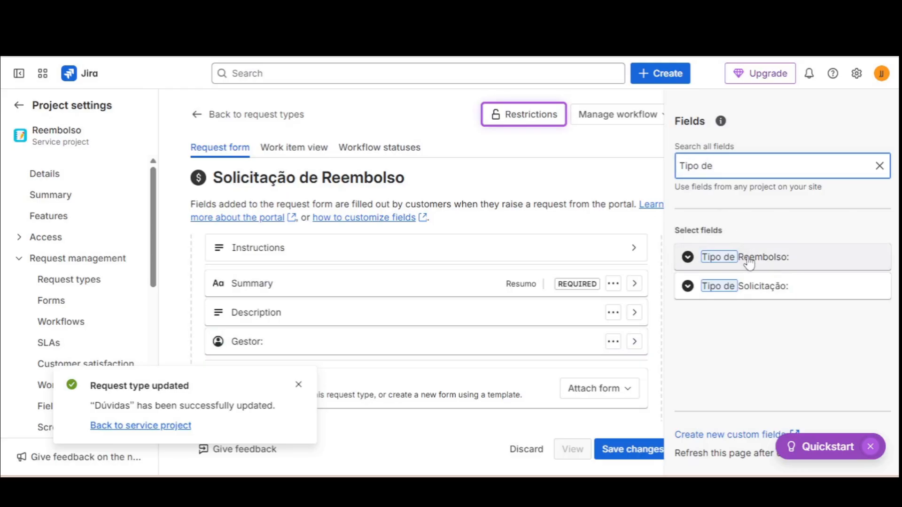
{"action": "left_click", "coordinate": [749, 258]}
{"action": "triple_click", "coordinate": [766, 169]}
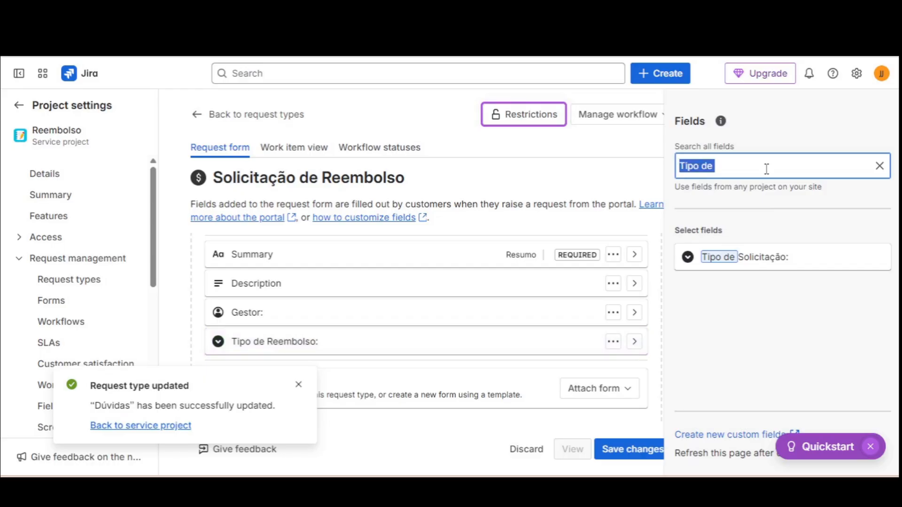
{"action": "type", "text": "Data da C"}
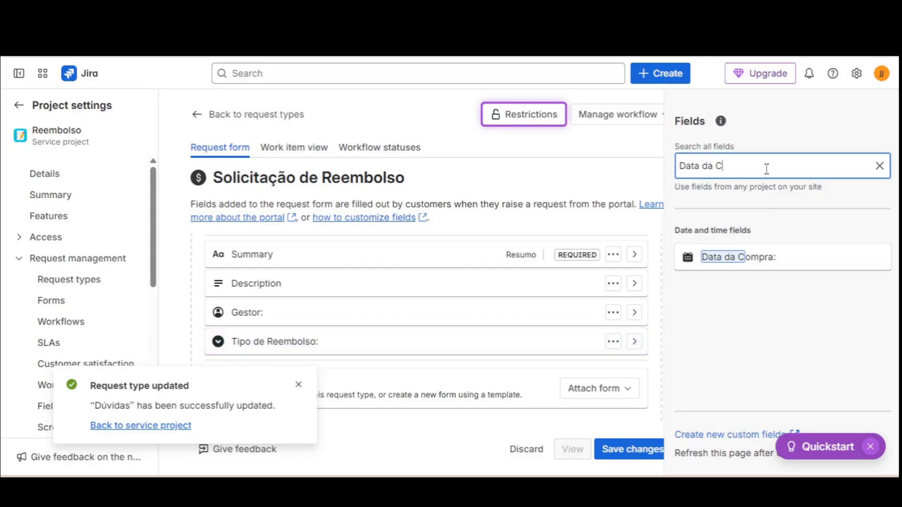
{"action": "left_click", "coordinate": [765, 256]}
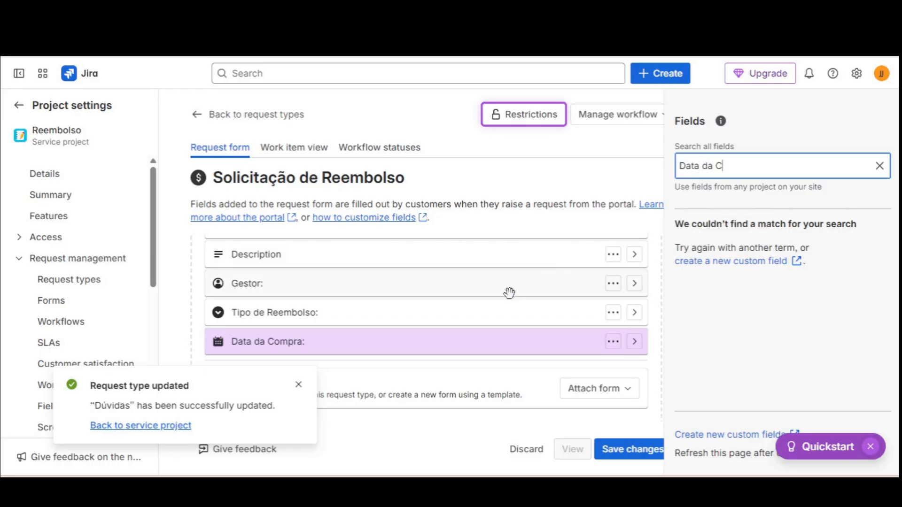
{"action": "left_click_drag", "start_coordinate": [480, 290], "coordinate": [484, 347]}
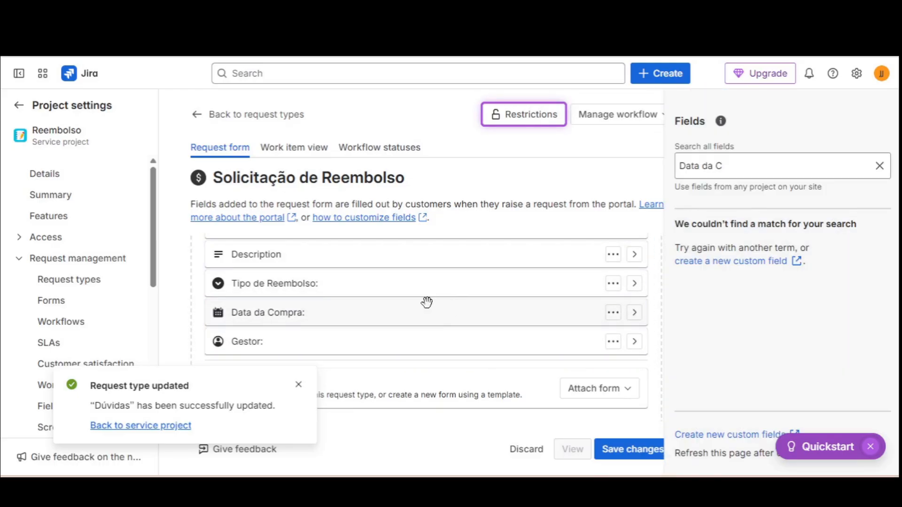
- Make the Description, Tipo de Reembolso:, Data da Compra: and Gestor: fields required on the request form
{"action": "left_click", "coordinate": [635, 257]}
{"action": "scroll", "coordinate": [577, 322], "scroll_direction": "down", "scroll_amount": 1}
{"action": "left_click", "coordinate": [570, 352]}
{"action": "scroll", "coordinate": [628, 334], "scroll_direction": "down", "scroll_amount": 2}
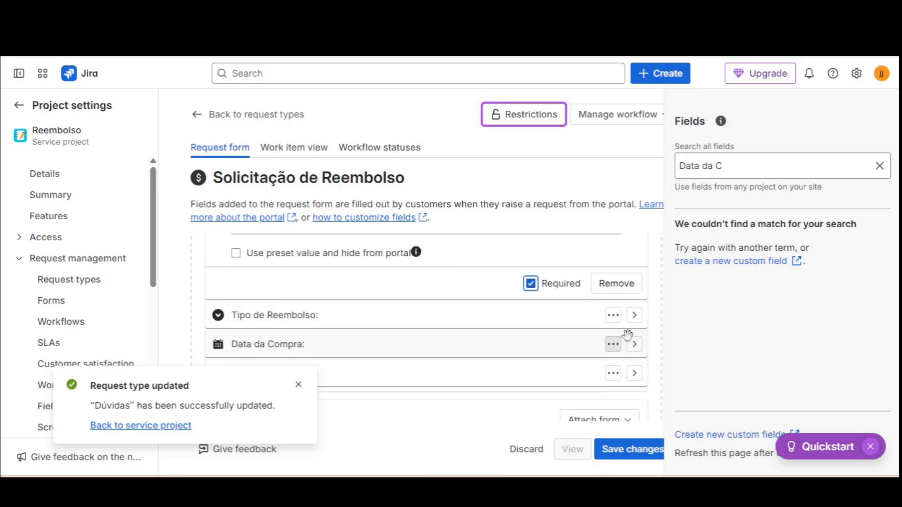
{"action": "left_click", "coordinate": [634, 317]}
{"action": "scroll", "coordinate": [629, 324], "scroll_direction": "down", "scroll_amount": 1}
{"action": "left_click", "coordinate": [571, 281]}
{"action": "left_click", "coordinate": [632, 310]}
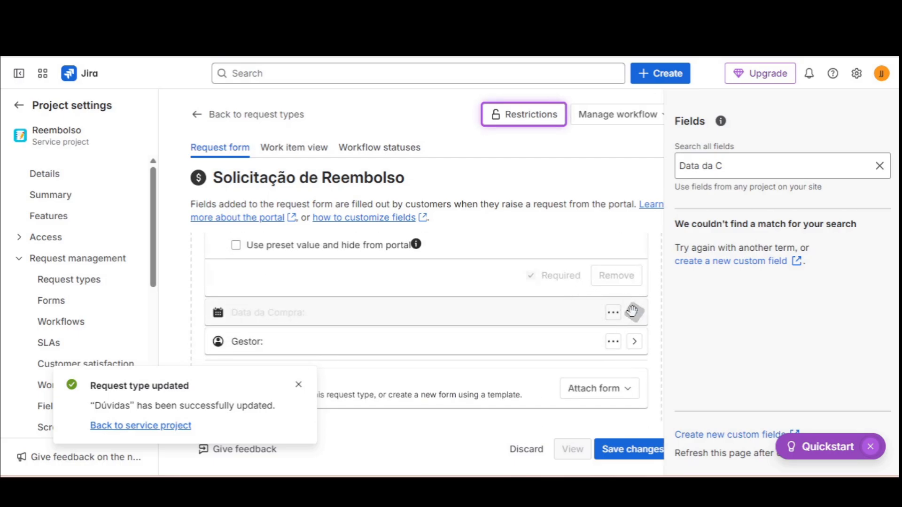
{"action": "left_click", "coordinate": [570, 313]}
{"action": "left_click", "coordinate": [635, 346]}
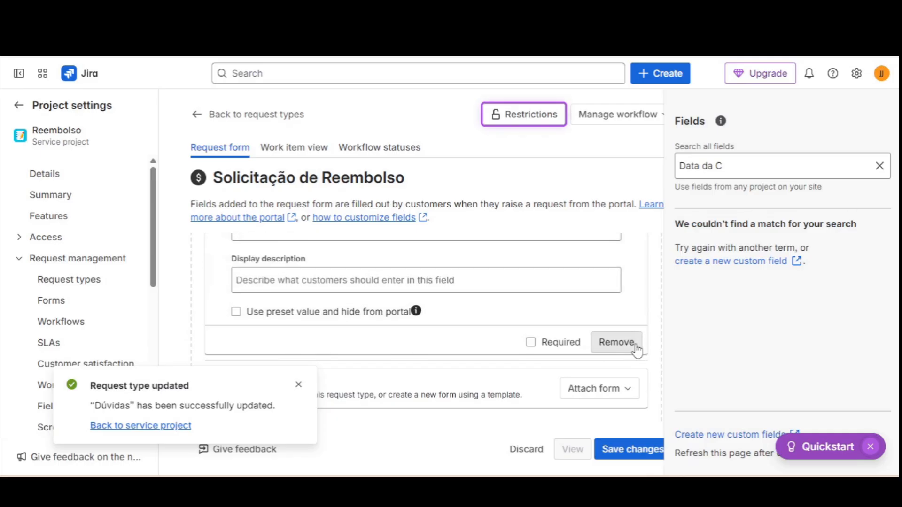
{"action": "left_click", "coordinate": [530, 342]}
- Add the Attachment field to the Solicitação de Reembolso request form and make it required
{"action": "left_click", "coordinate": [737, 171]}
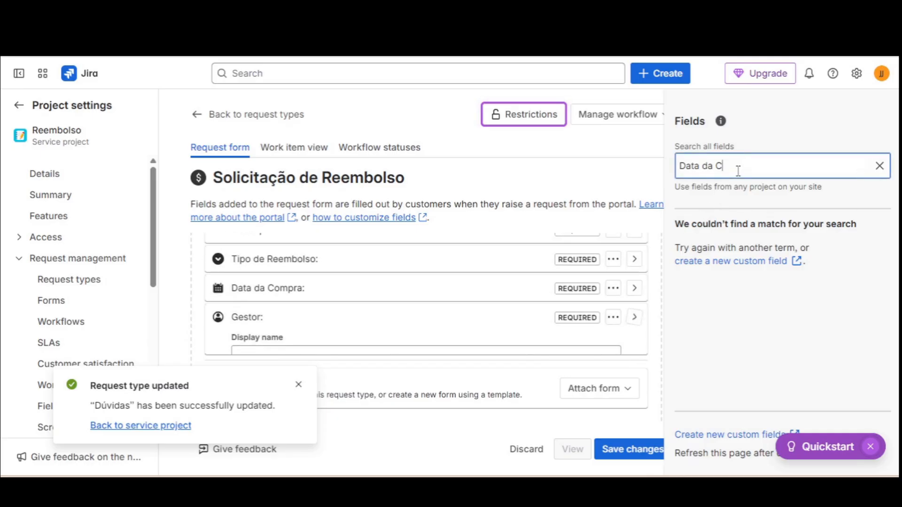
{"action": "triple_click", "coordinate": [738, 170]}
{"action": "type", "text": "Att"}
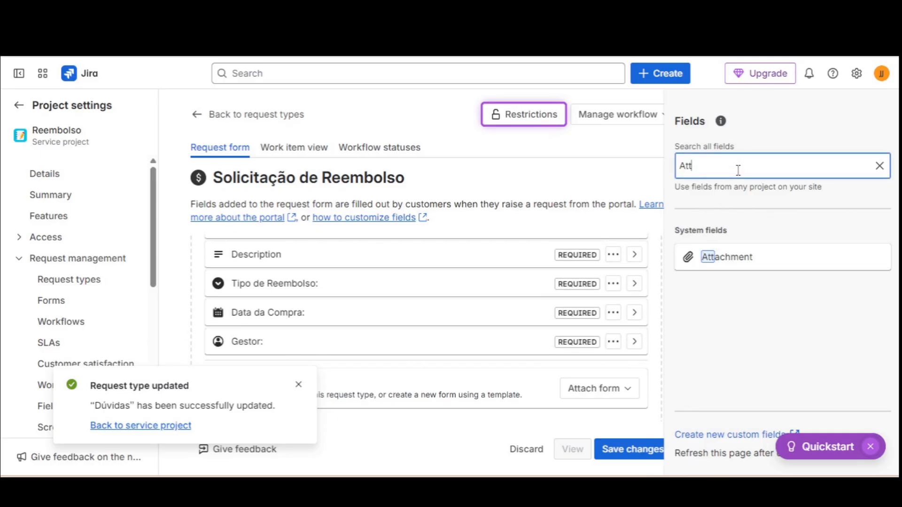
{"action": "left_click", "coordinate": [727, 253]}
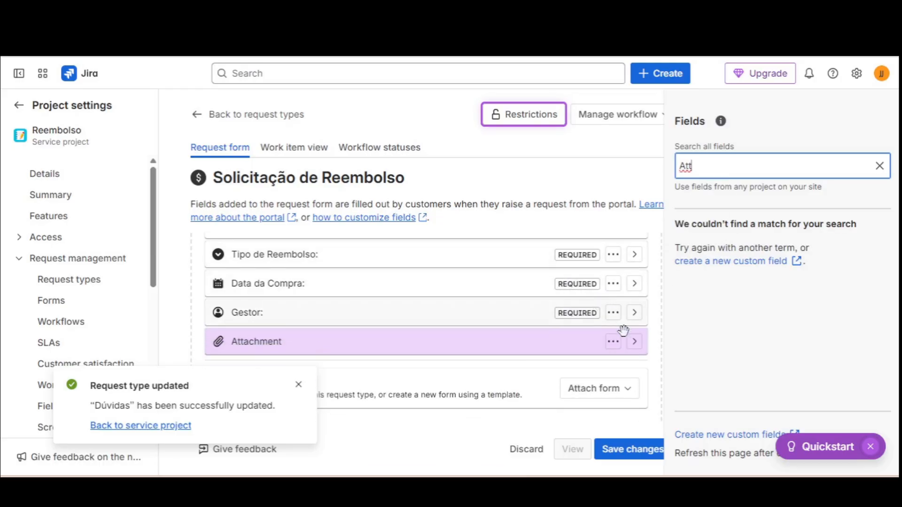
{"action": "left_click", "coordinate": [634, 341]}
{"action": "scroll", "coordinate": [563, 376], "scroll_direction": "down", "scroll_amount": 2}
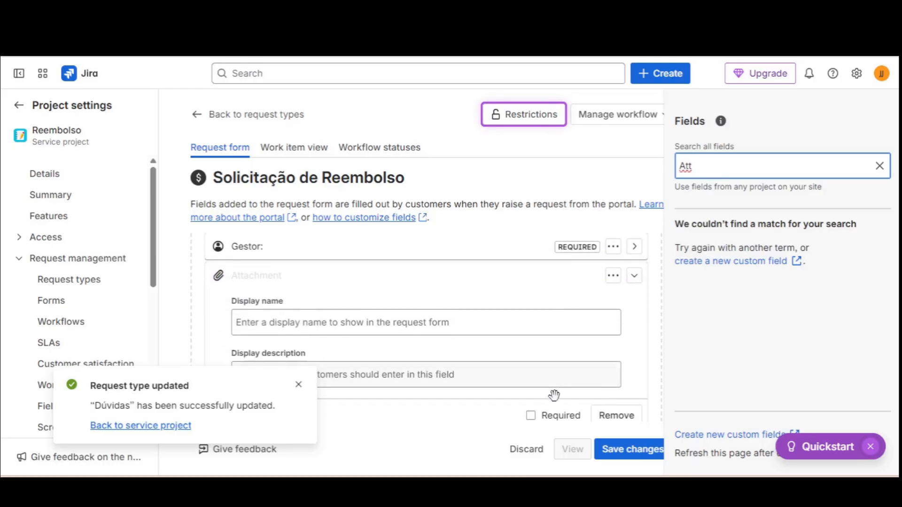
{"action": "left_click", "coordinate": [560, 416]}
- Set the Description field's display name to "Descrição" on the request form
{"action": "scroll", "coordinate": [571, 312], "scroll_direction": "up", "scroll_amount": 3}
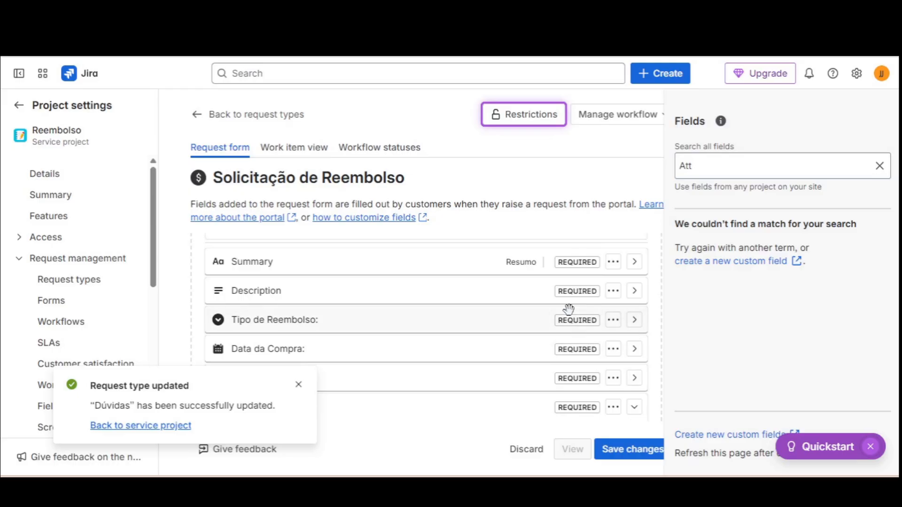
{"action": "left_click", "coordinate": [634, 292]}
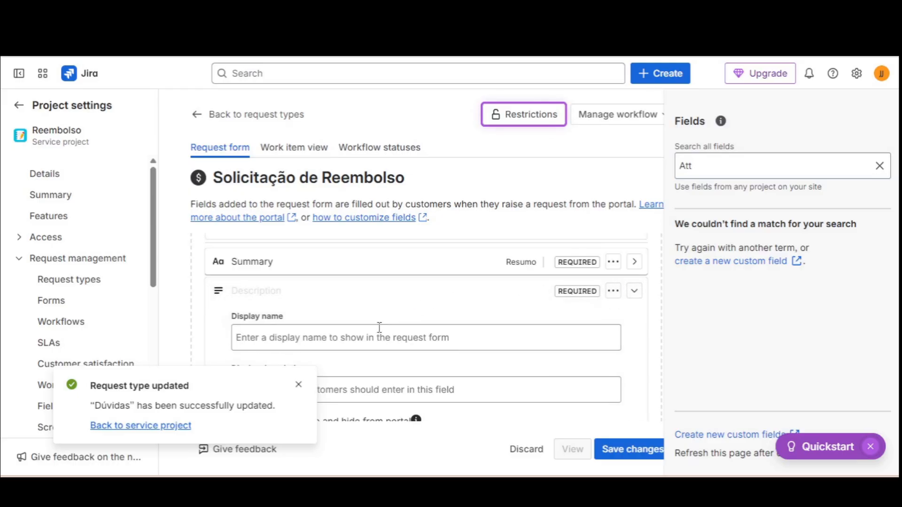
{"action": "left_click", "coordinate": [373, 337]}
{"action": "type", "text": "Descrição"}
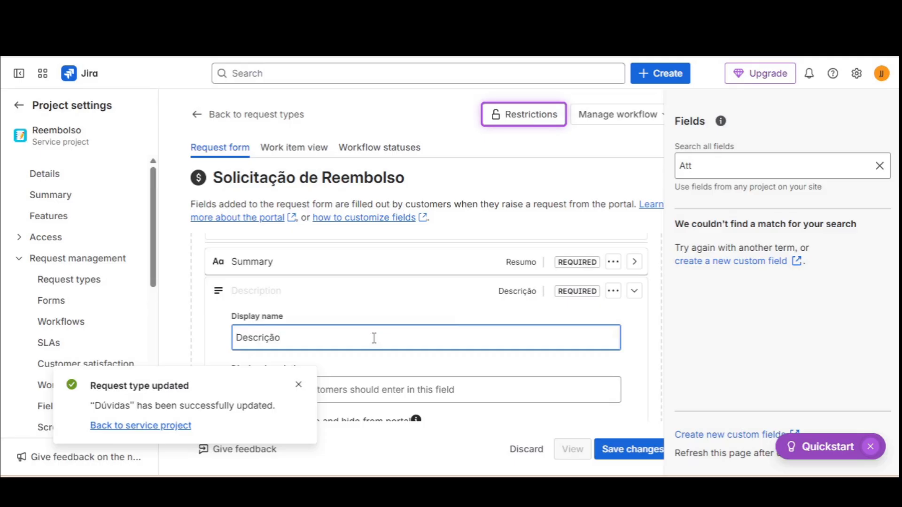
{"action": "scroll", "coordinate": [582, 390], "scroll_direction": "down", "scroll_amount": 1}
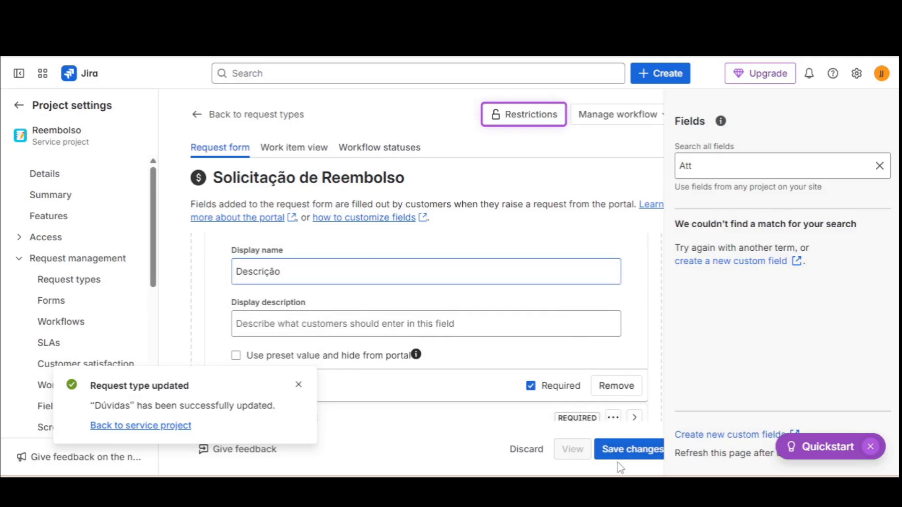
- Save the changes to the Solicitação de Reembolso request form
{"action": "left_click", "coordinate": [624, 450]}
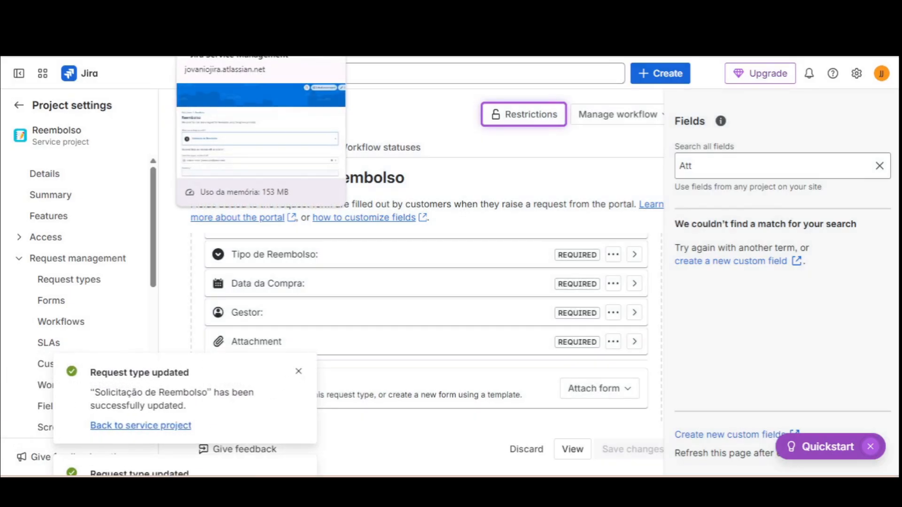
- Examine the Solicitação de Reembolso form in the customer portal, including the Tipo de Reembolso: options and the Gestor: choices
{"action": "left_click", "coordinate": [211, 21]}
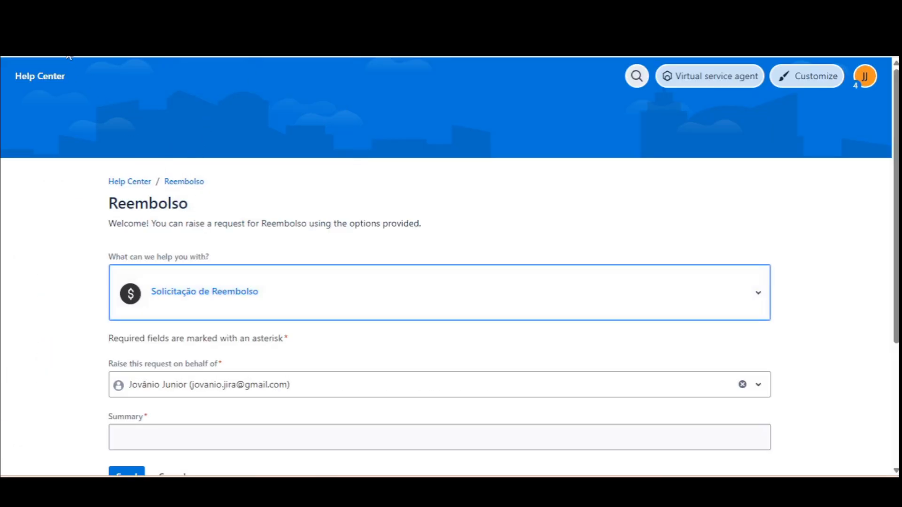
{"action": "scroll", "coordinate": [211, 223], "scroll_direction": "down", "scroll_amount": 4}
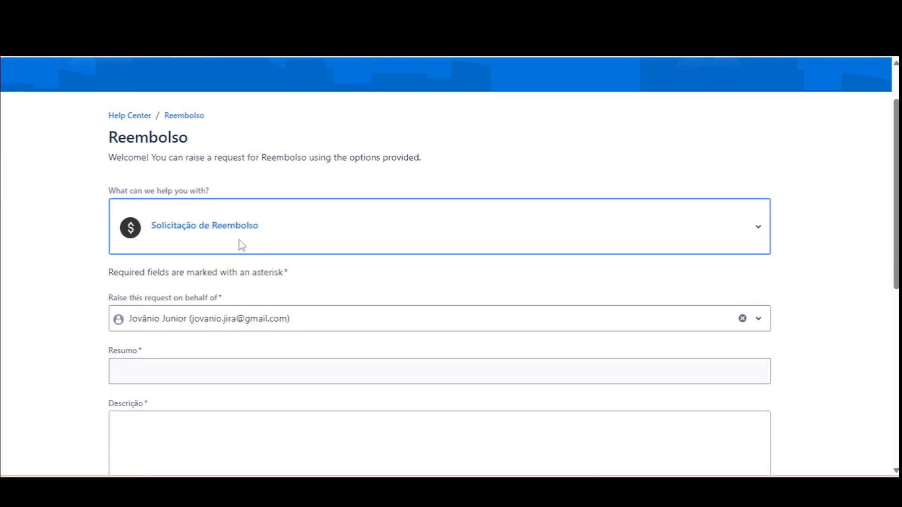
{"action": "left_click", "coordinate": [198, 338]}
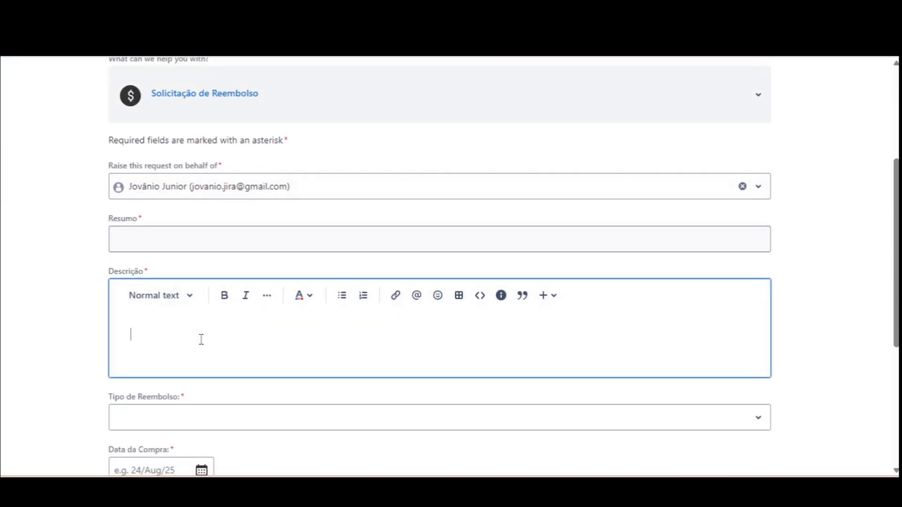
{"action": "scroll", "coordinate": [202, 345], "scroll_direction": "down", "scroll_amount": 1}
{"action": "left_click", "coordinate": [208, 351]}
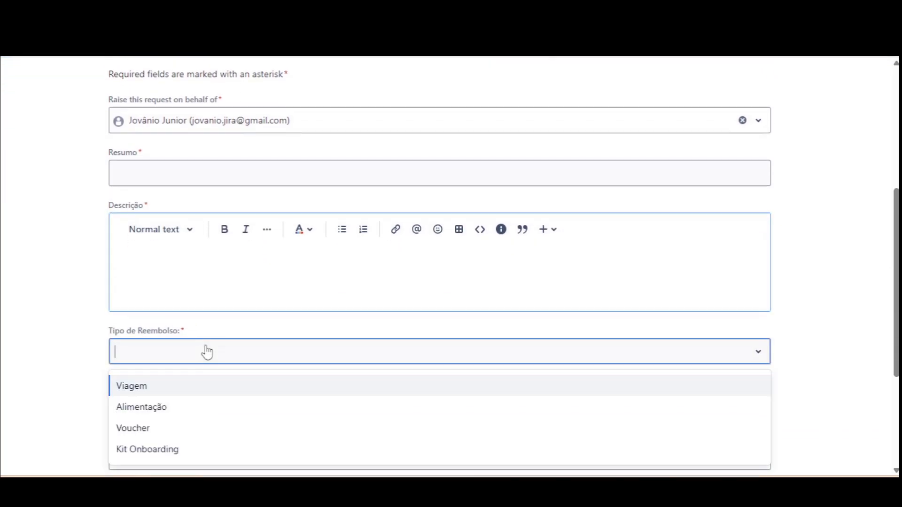
{"action": "left_click", "coordinate": [113, 339]}
{"action": "scroll", "coordinate": [131, 361], "scroll_direction": "down", "scroll_amount": 3}
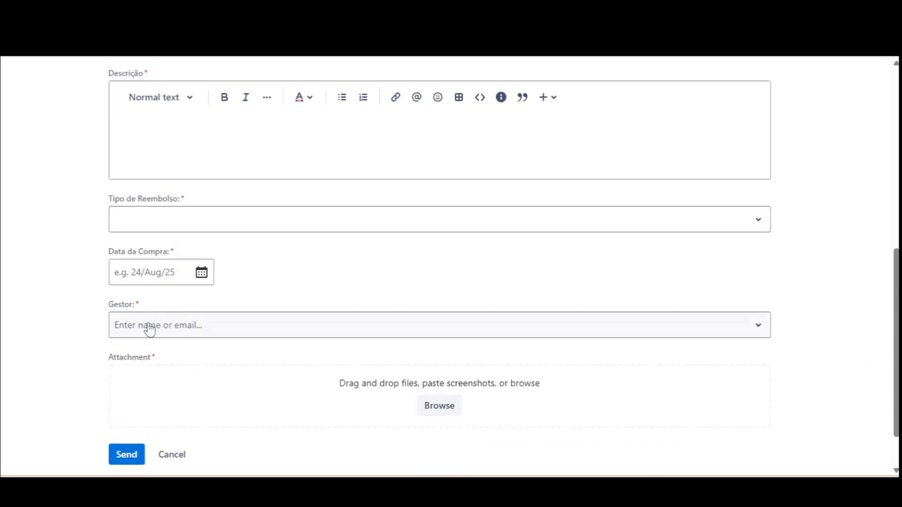
{"action": "left_click", "coordinate": [148, 328]}
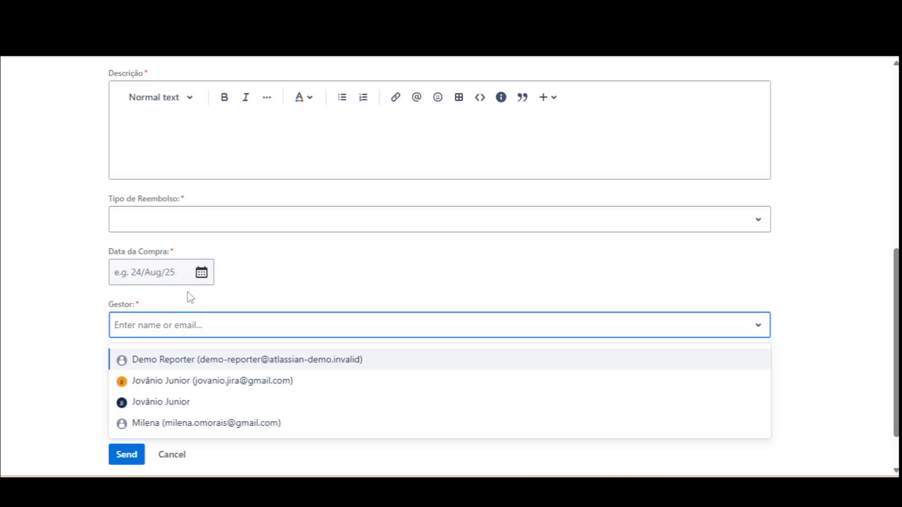
{"action": "left_click", "coordinate": [190, 324]}
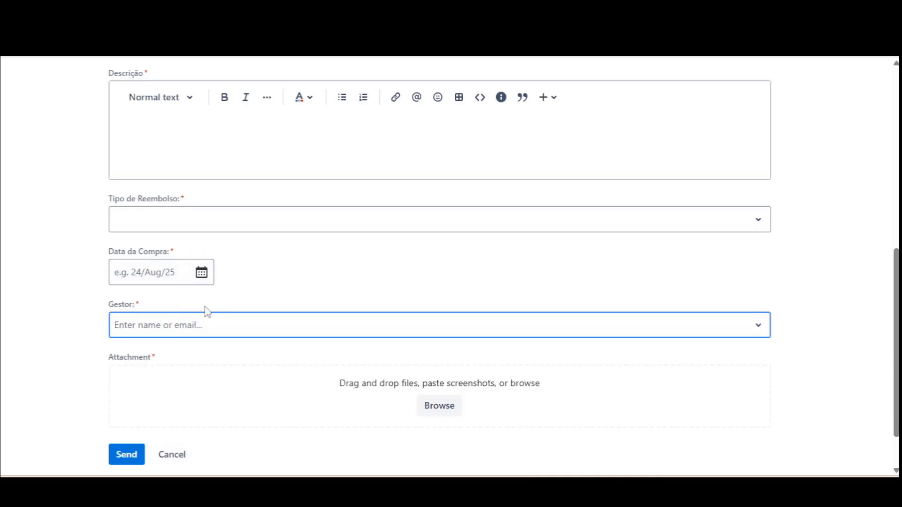
{"action": "scroll", "coordinate": [352, 361], "scroll_direction": "up", "scroll_amount": 3}
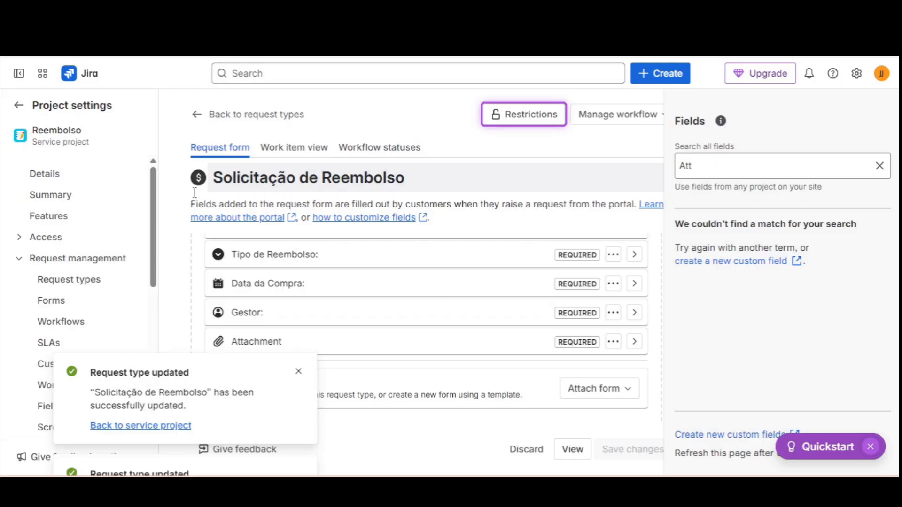
- Open the Reembolso project's Jira Service Management default workflow in the editor and examine its statuses and transitions
{"action": "left_click", "coordinate": [48, 329]}
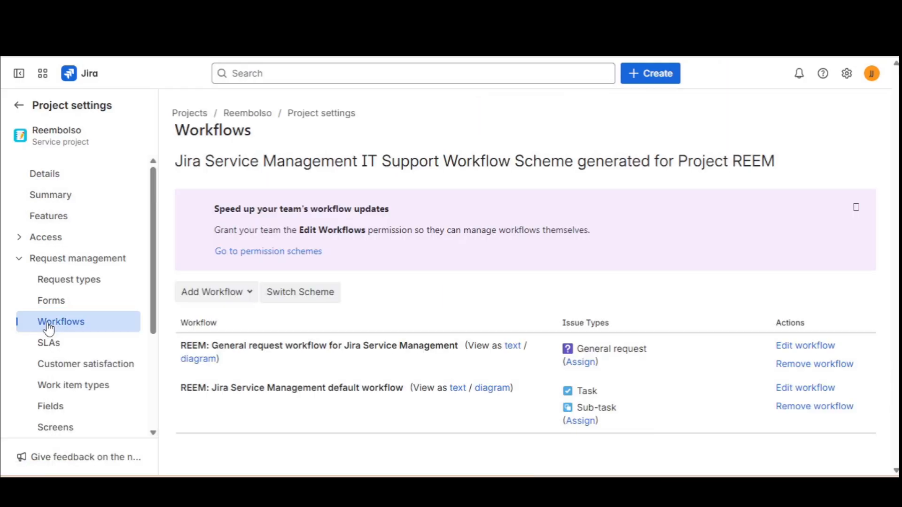
{"action": "scroll", "coordinate": [46, 328], "scroll_direction": "down", "scroll_amount": 2}
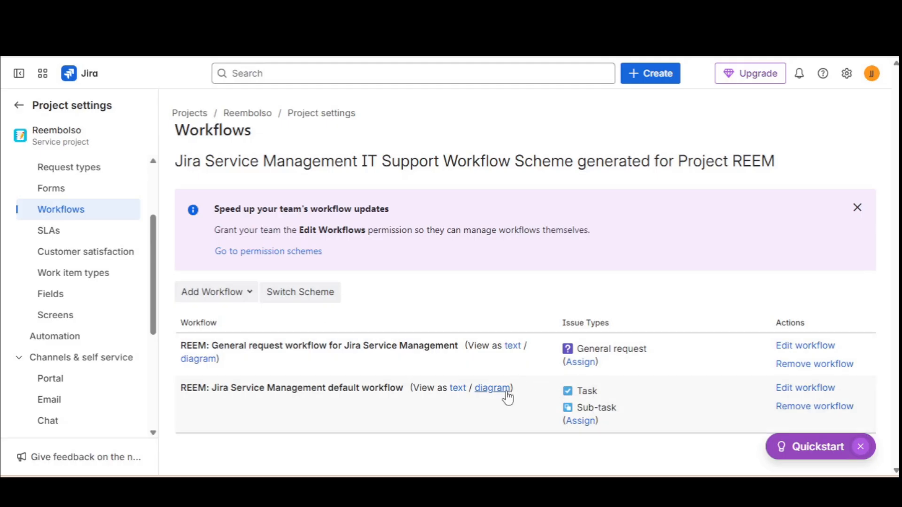
{"action": "left_click_drag", "start_coordinate": [406, 390], "coordinate": [183, 391]}
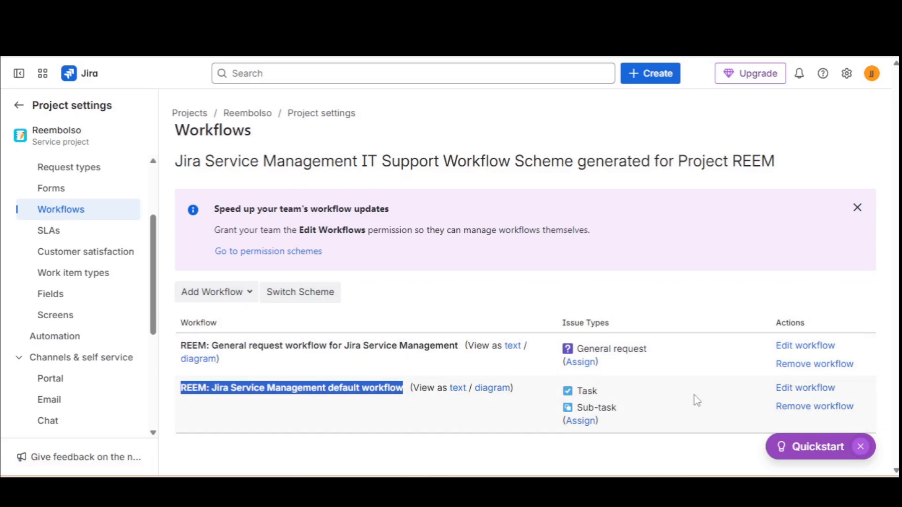
{"action": "left_click", "coordinate": [779, 389]}
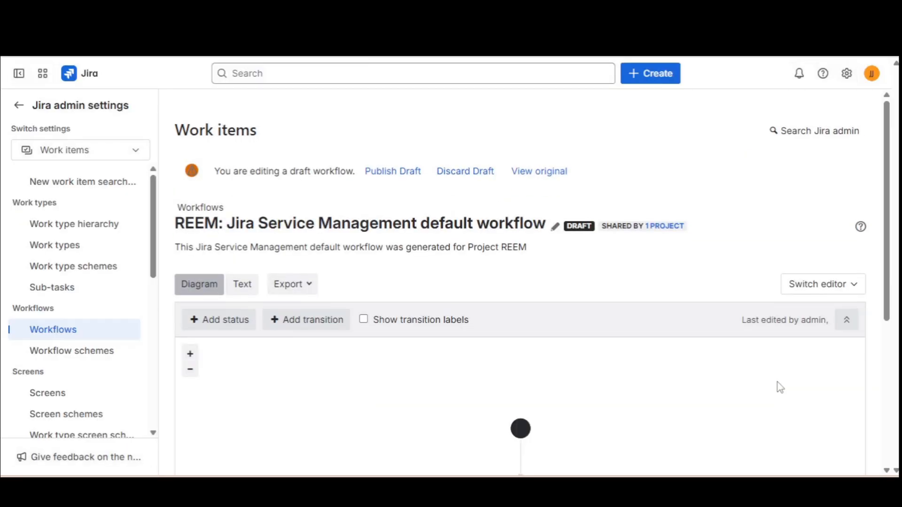
{"action": "scroll", "coordinate": [371, 399], "scroll_direction": "down", "scroll_amount": 3}
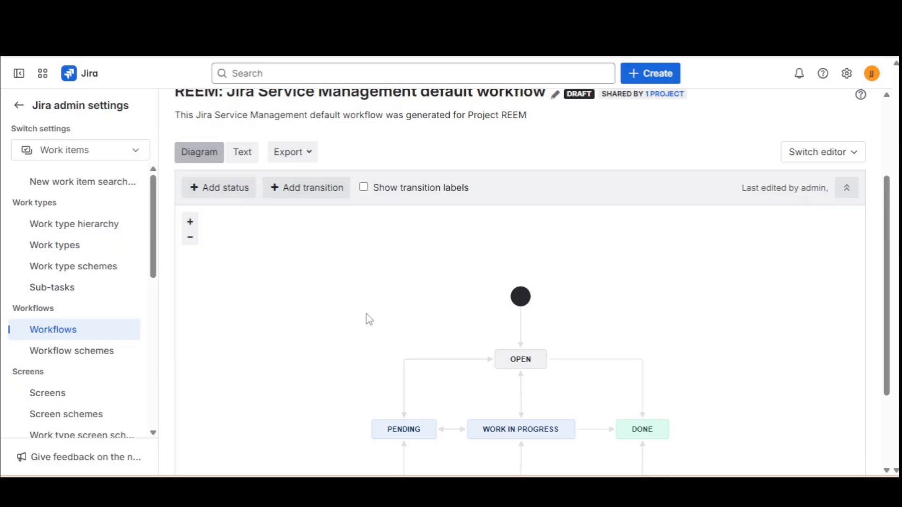
{"action": "left_click_drag", "start_coordinate": [366, 316], "coordinate": [299, 256]}
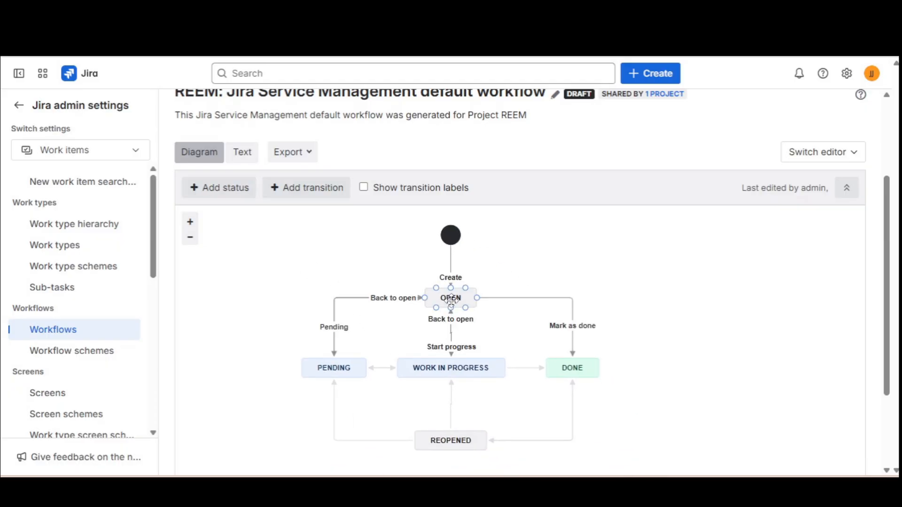
{"action": "left_click", "coordinate": [352, 365]}
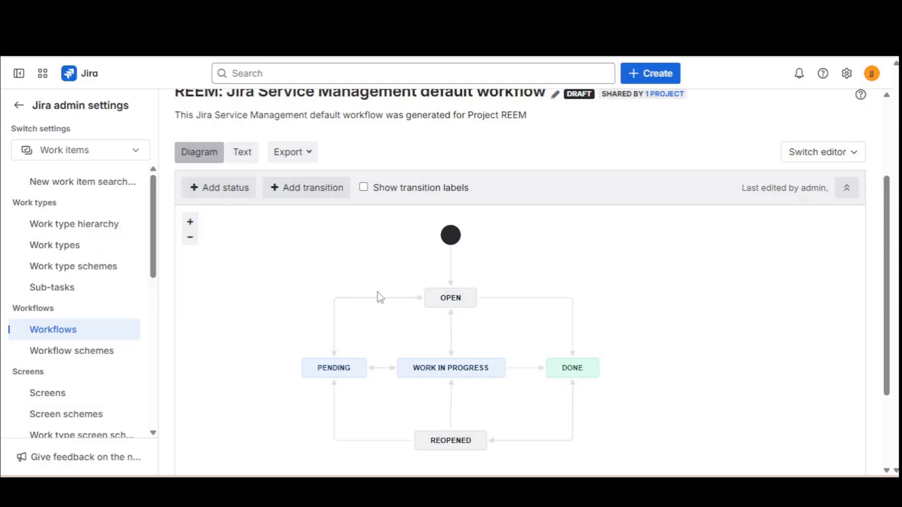
{"action": "scroll", "coordinate": [353, 274], "scroll_direction": "up", "scroll_amount": 1}
{"action": "scroll", "coordinate": [353, 275], "scroll_direction": "up", "scroll_amount": 2}
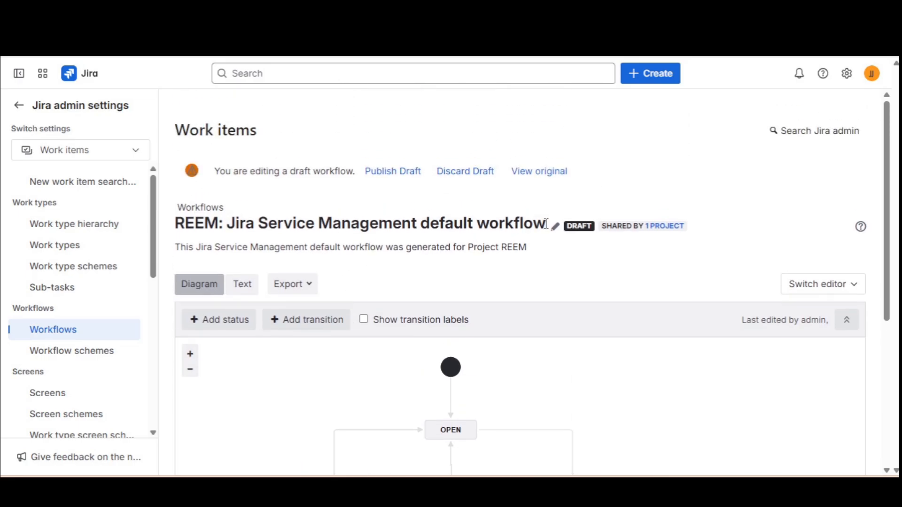
{"action": "left_click_drag", "start_coordinate": [546, 224], "coordinate": [178, 231]}
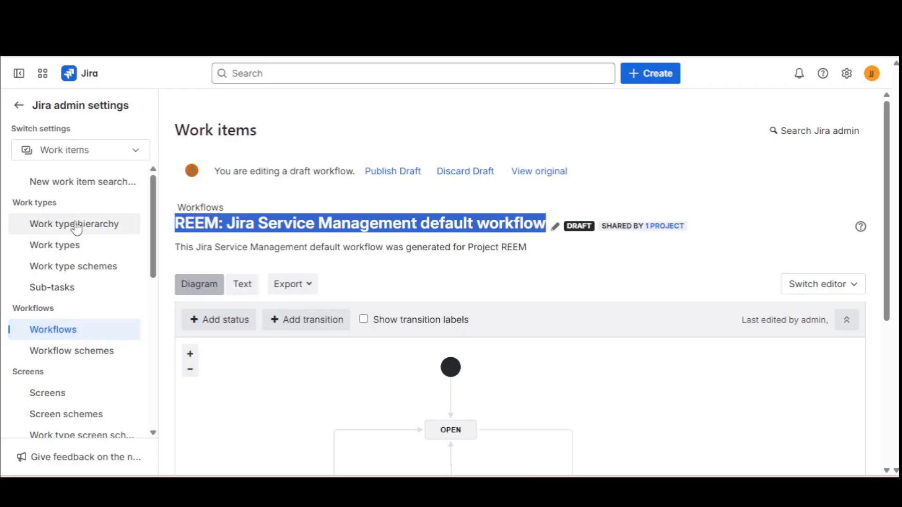
- Create a new workflow named "REEM - Workflow v1" from the Jira admin workflow list
{"action": "left_click", "coordinate": [66, 339]}
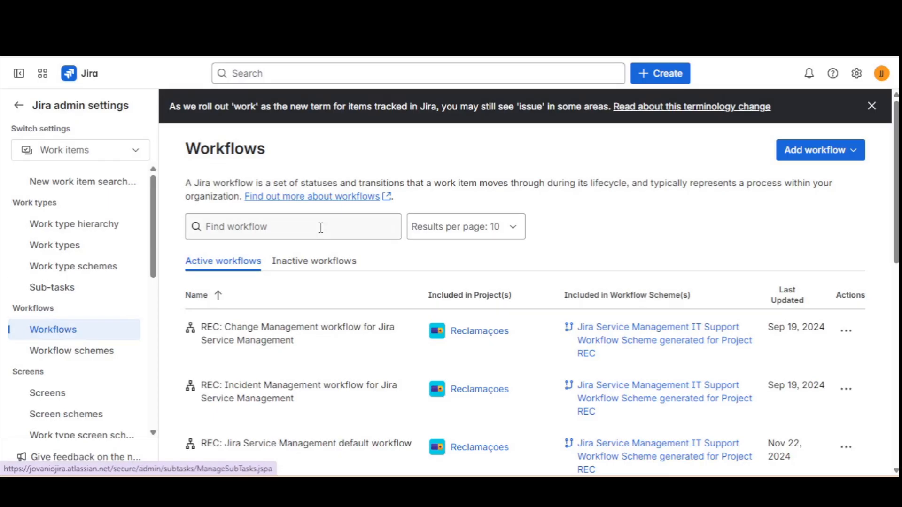
{"action": "left_click", "coordinate": [844, 159]}
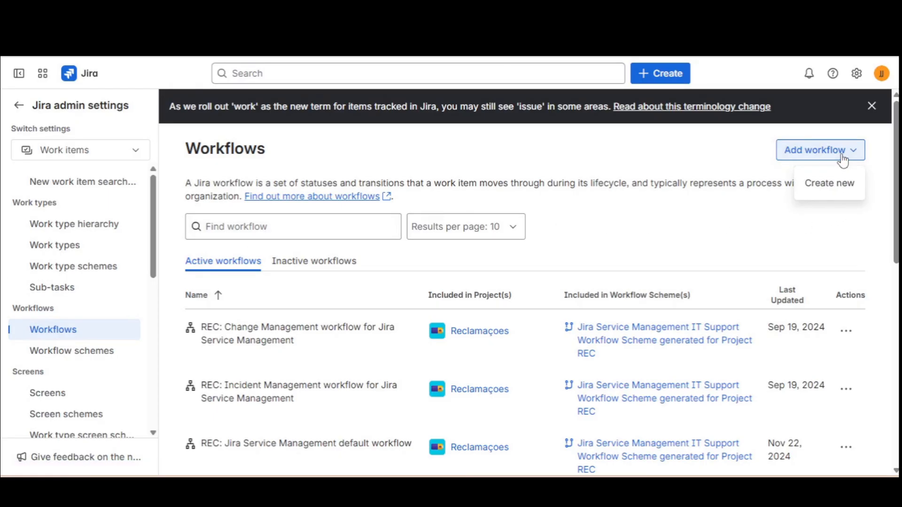
{"action": "left_click", "coordinate": [839, 187]}
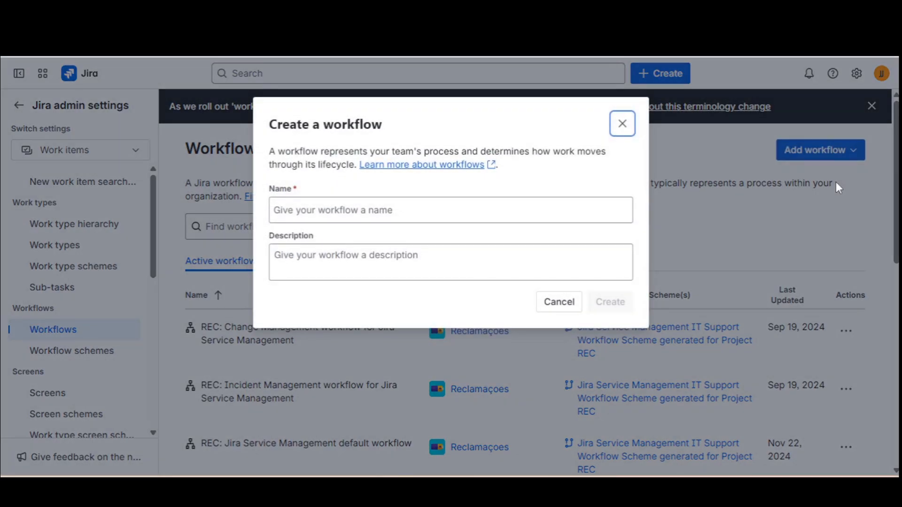
{"action": "left_click", "coordinate": [589, 207]}
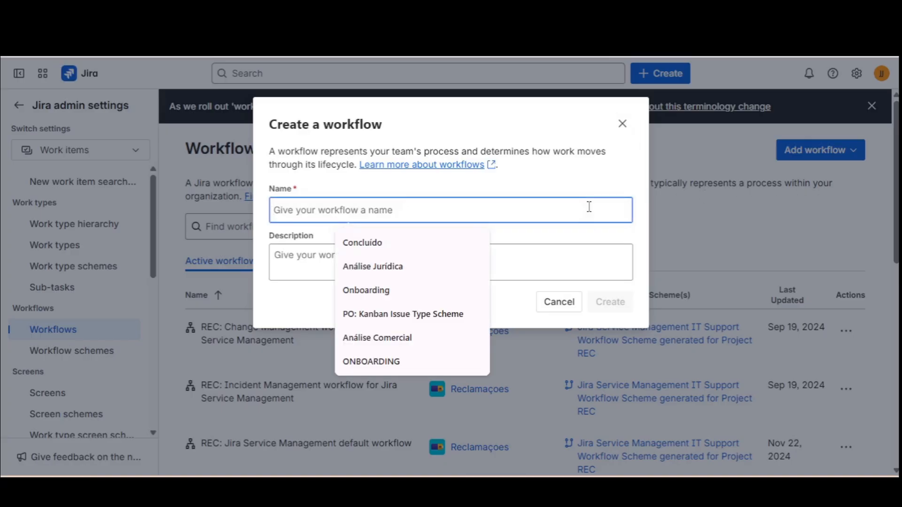
{"action": "type", "text": "REEM -"}
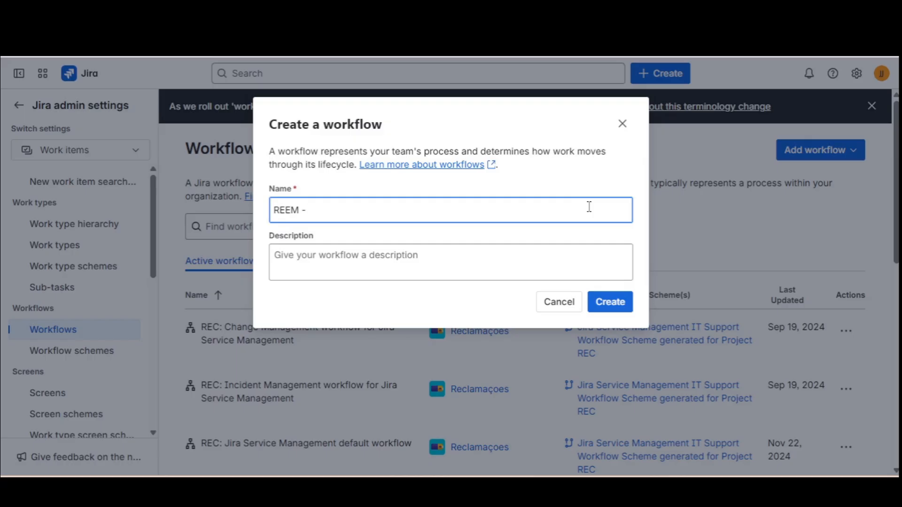
{"action": "type", "text": "Workflow v1"}
{"action": "key", "text": "ctrl+a"}
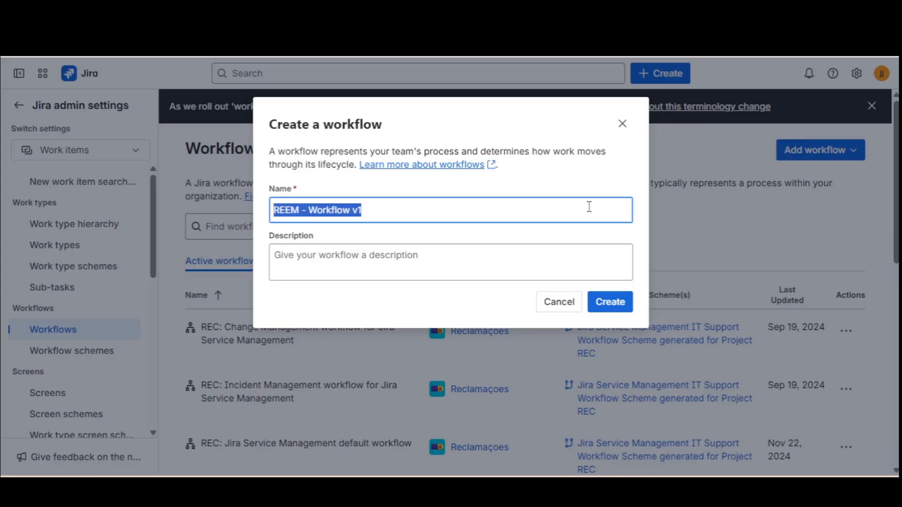
{"action": "left_click", "coordinate": [617, 305]}
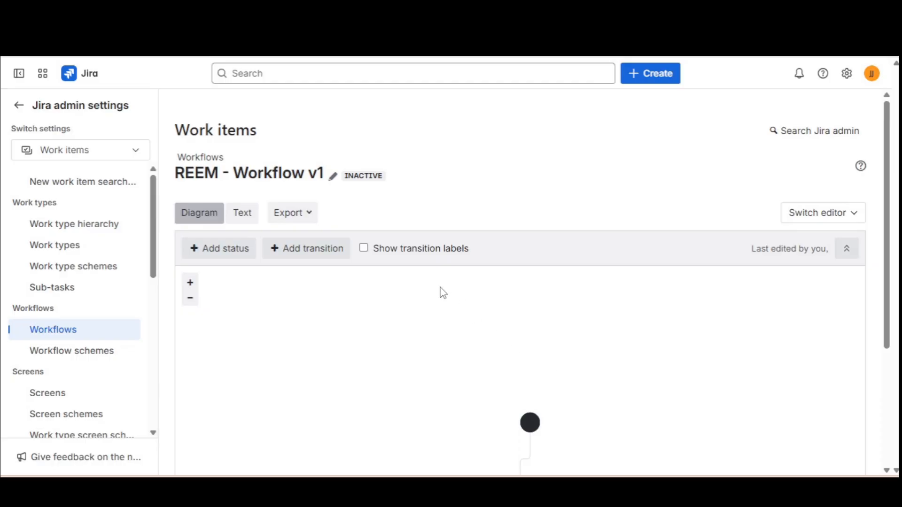
- Move the start node and the Open status to the upper-left area of the workflow diagram
{"action": "scroll", "coordinate": [540, 251], "scroll_direction": "down", "scroll_amount": 4}
{"action": "left_click_drag", "start_coordinate": [538, 240], "coordinate": [251, 113]}
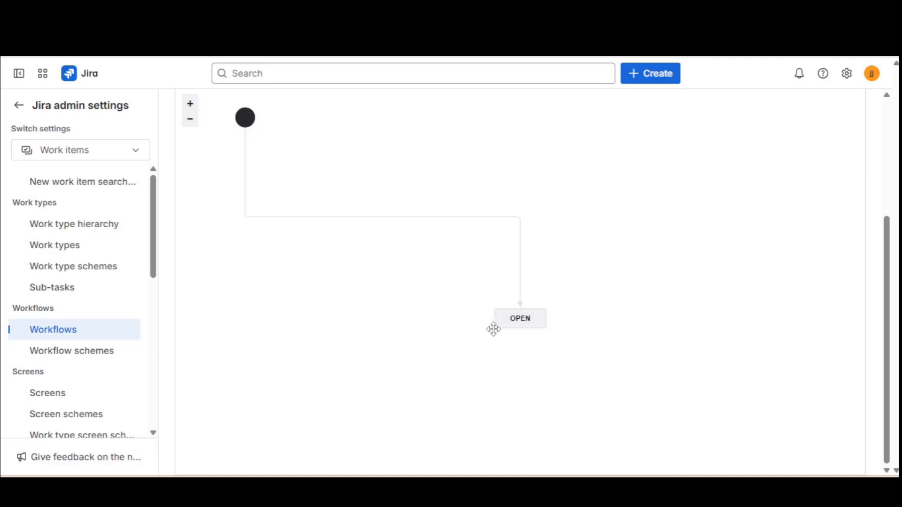
{"action": "left_click", "coordinate": [515, 323]}
{"action": "left_click_drag", "start_coordinate": [514, 322], "coordinate": [283, 195]}
{"action": "scroll", "coordinate": [353, 177], "scroll_direction": "up", "scroll_amount": 3}
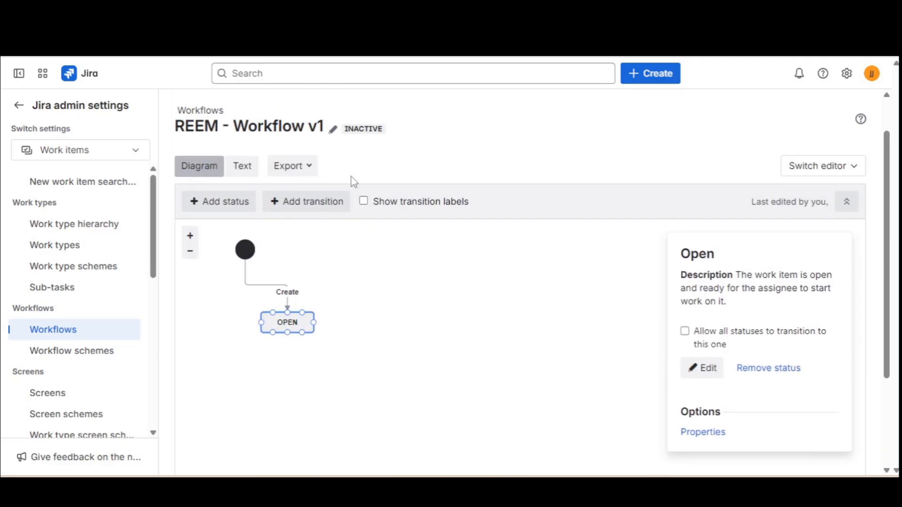
- Add the existing Backlog status to the workflow and place it just right of the Open status
{"action": "left_click", "coordinate": [223, 201]}
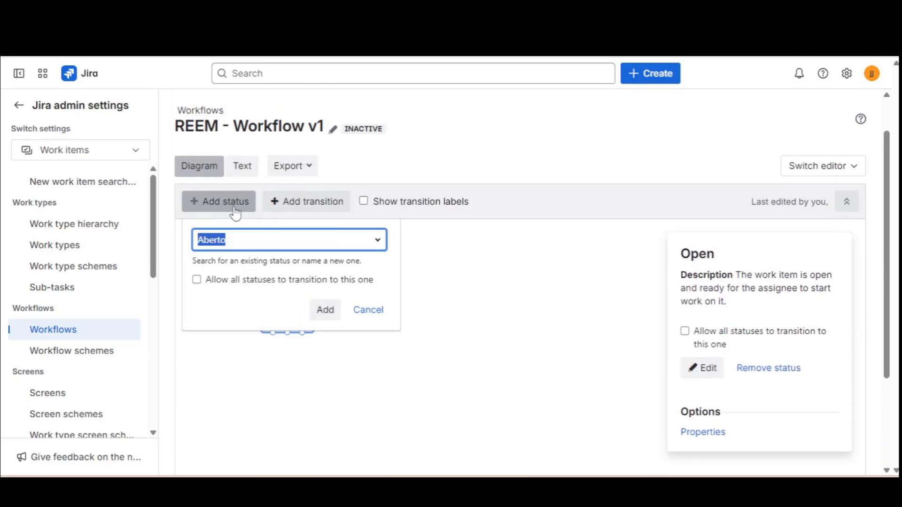
{"action": "type", "text": "Back"}
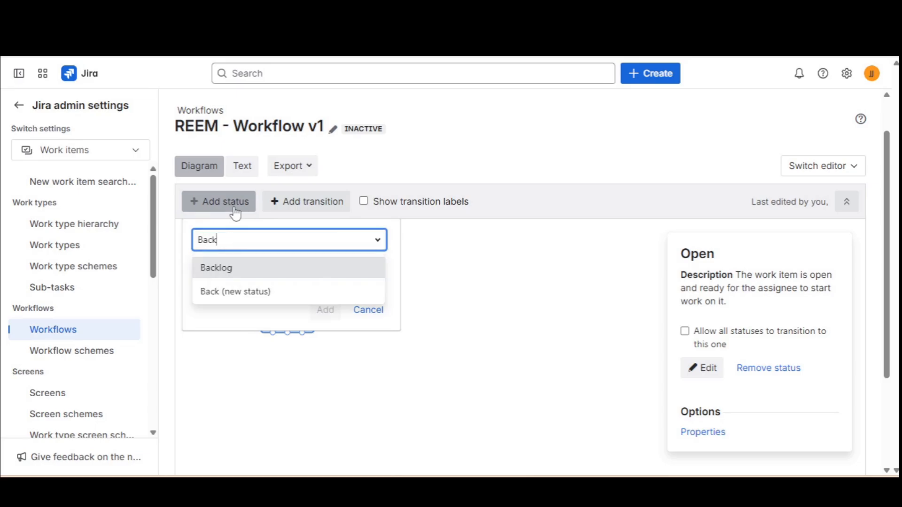
{"action": "left_click", "coordinate": [236, 267]}
{"action": "left_click", "coordinate": [328, 309]}
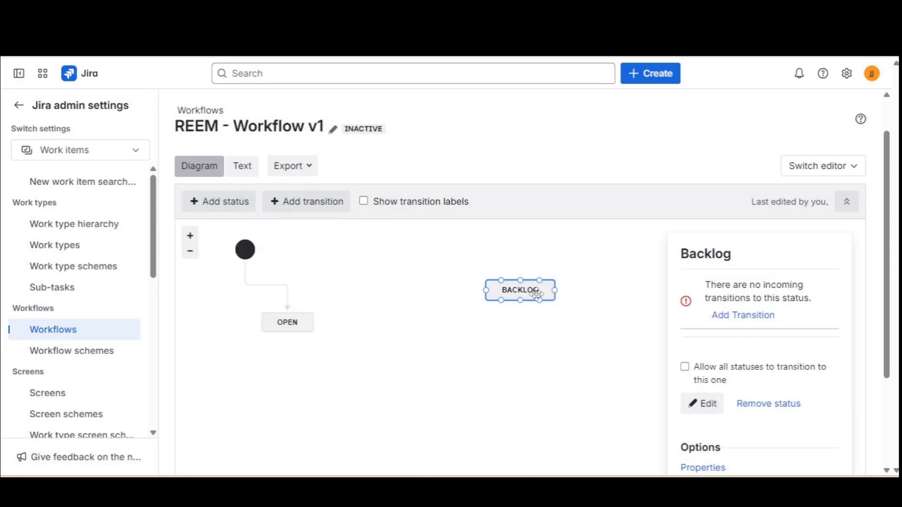
{"action": "left_click_drag", "start_coordinate": [535, 295], "coordinate": [361, 303]}
- Reconnect the Create transition to the Backlog status and remove the Open status from the workflow
{"action": "left_click", "coordinate": [305, 322]}
{"action": "left_click", "coordinate": [285, 293]}
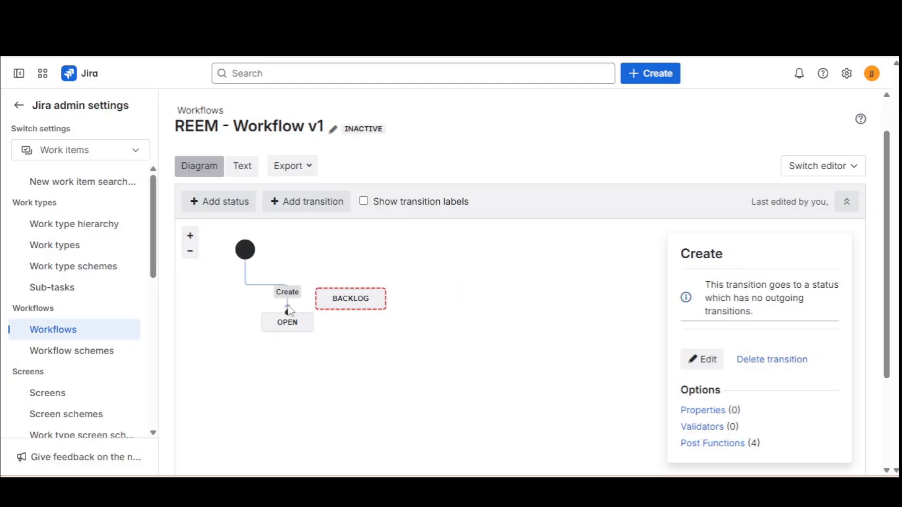
{"action": "left_click_drag", "start_coordinate": [287, 309], "coordinate": [312, 305]}
{"action": "left_click", "coordinate": [539, 298]}
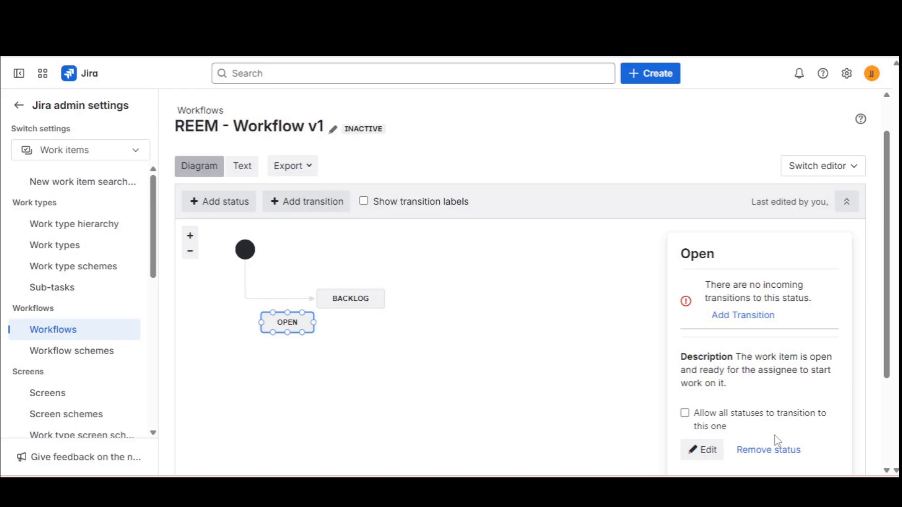
{"action": "left_click", "coordinate": [768, 449]}
{"action": "left_click", "coordinate": [546, 312]}
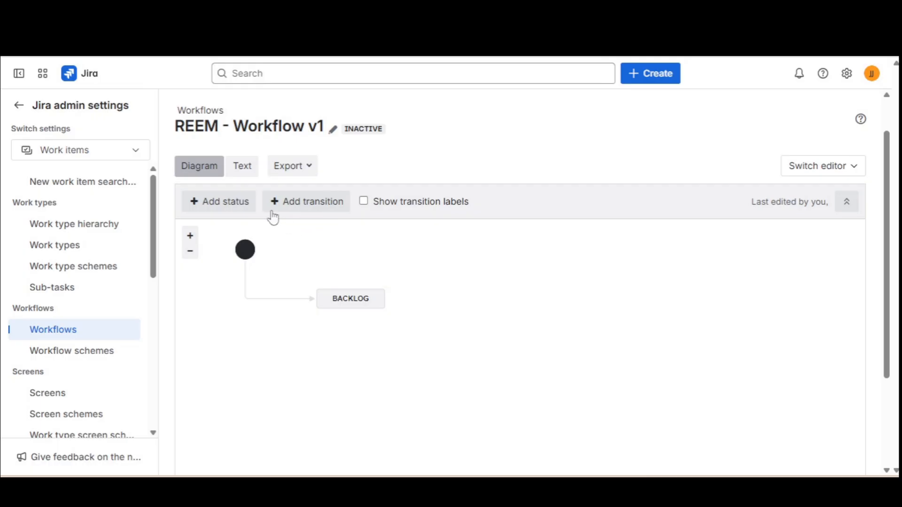
- Create a new status "Em Aprovação" in the To Do category and align it to the right of Backlog
{"action": "left_click", "coordinate": [230, 205]}
{"action": "type", "text": "E"}
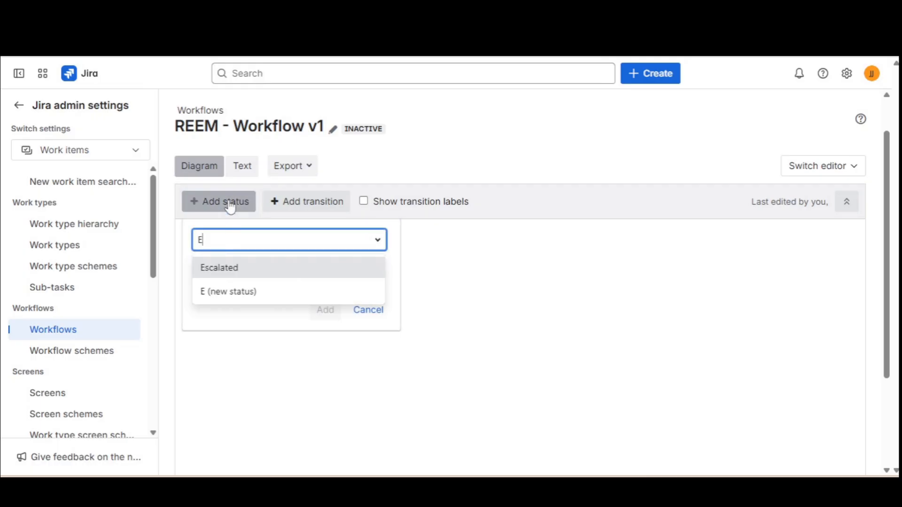
{"action": "type", "text": "m Aprovação"}
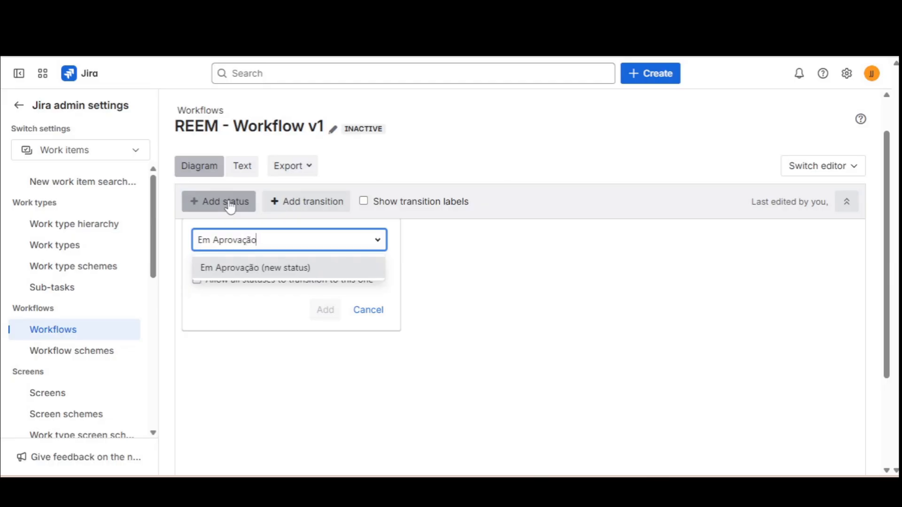
{"action": "key", "text": "Return"}
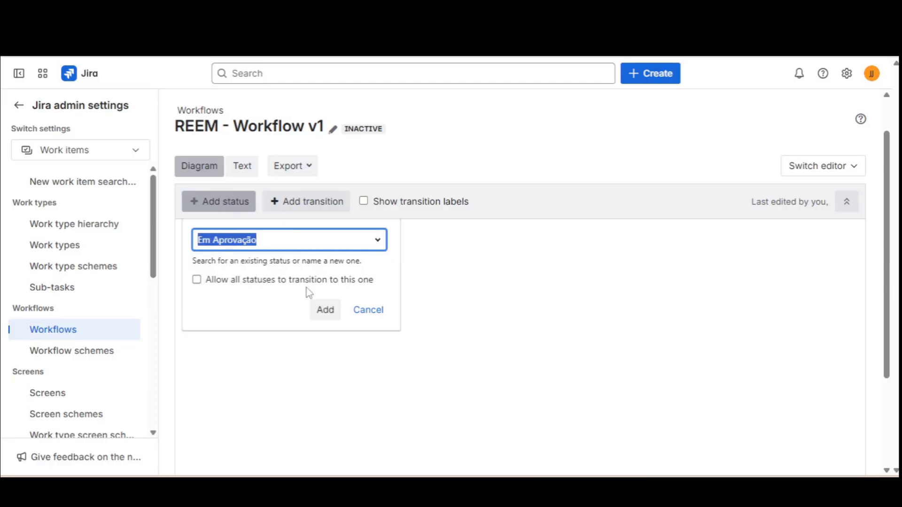
{"action": "left_click", "coordinate": [326, 309]}
{"action": "left_click", "coordinate": [331, 310]}
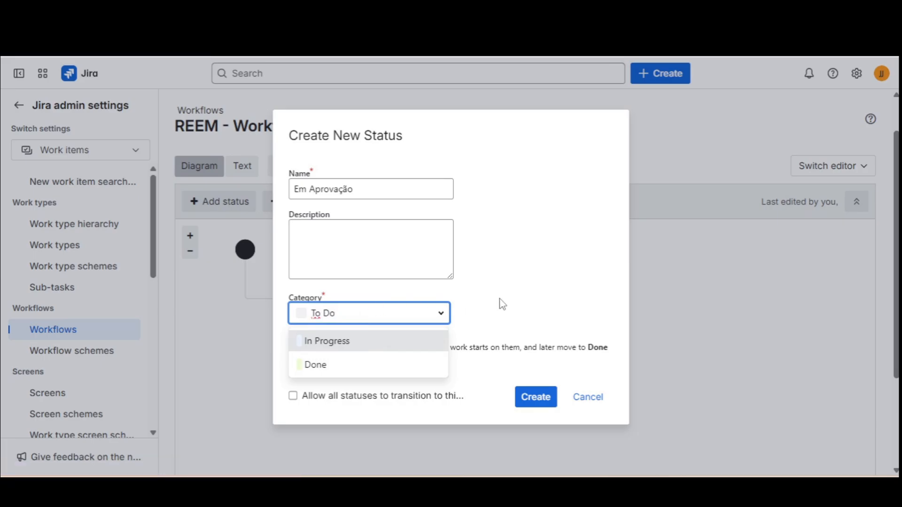
{"action": "left_click", "coordinate": [492, 341]}
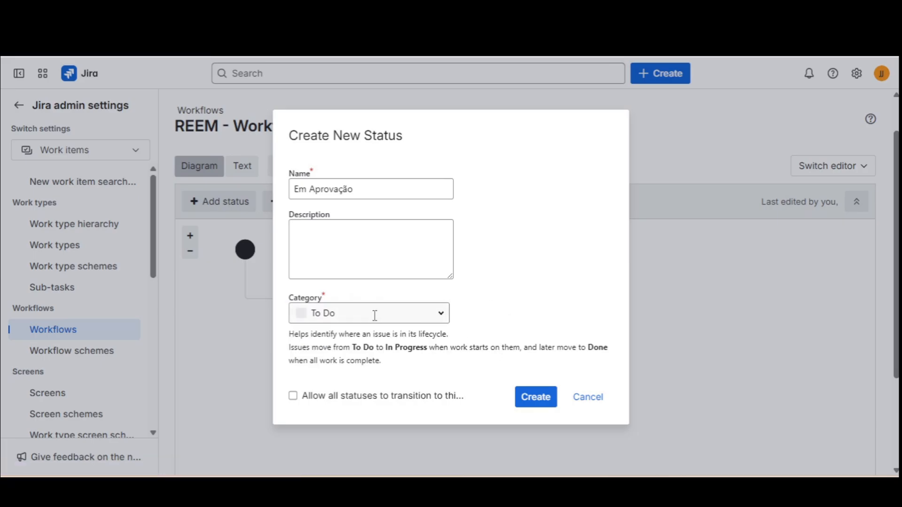
{"action": "left_click", "coordinate": [543, 401]}
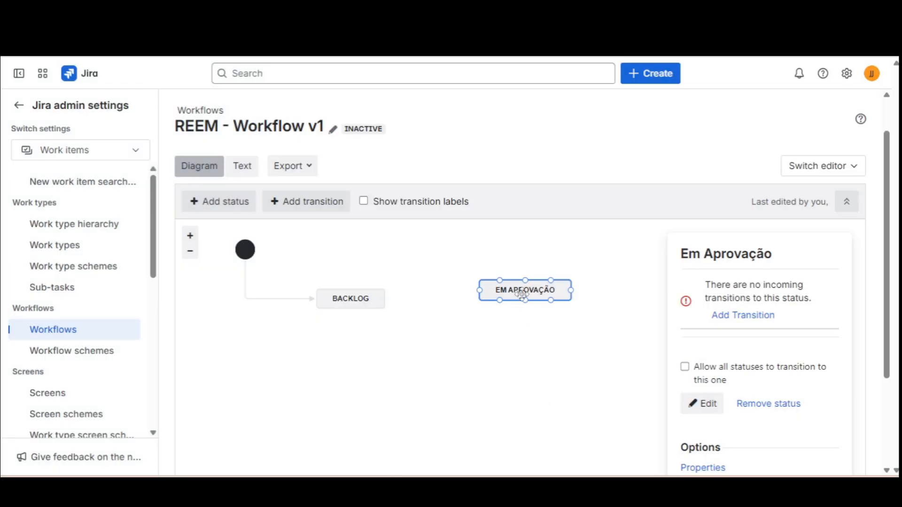
{"action": "left_click_drag", "start_coordinate": [520, 301], "coordinate": [488, 303]}
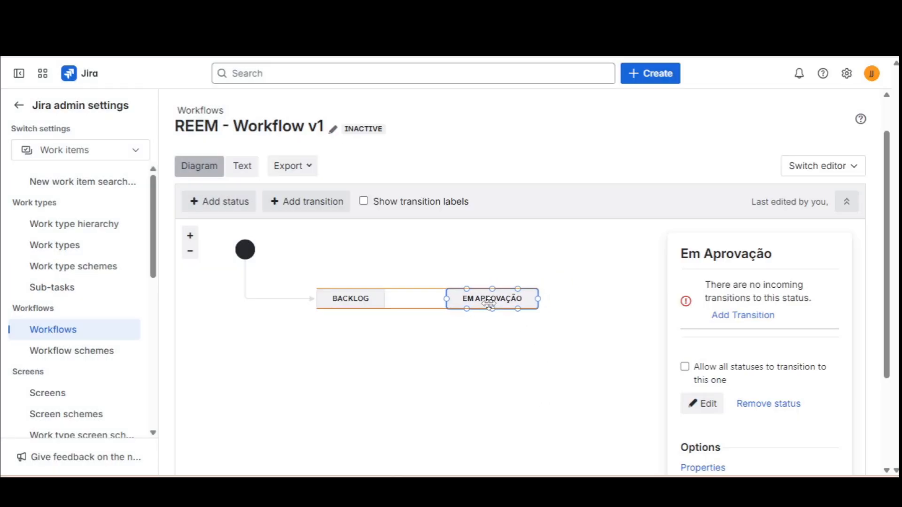
- Add a transition named "Em Aprovação" from Backlog to Em Aprovação and shift the Em Aprovação status slightly farther from Backlog
{"action": "left_click_drag", "start_coordinate": [384, 298], "coordinate": [461, 297]}
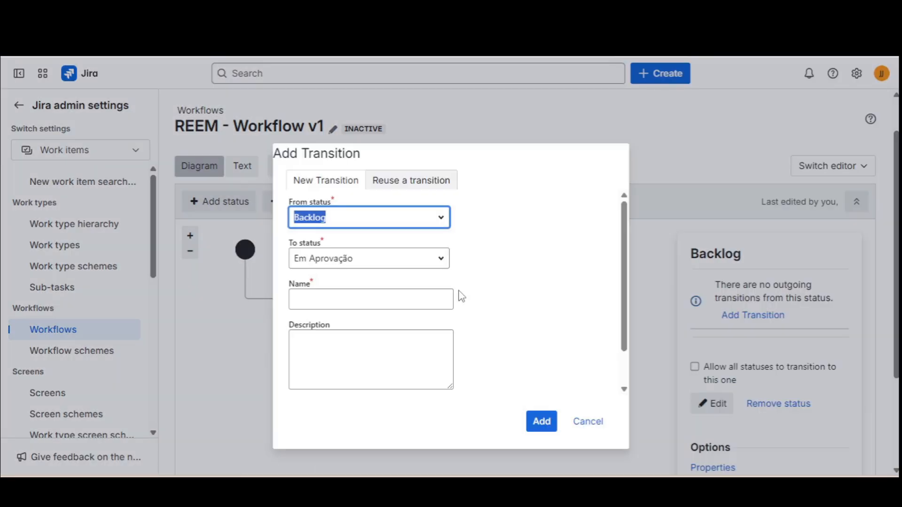
{"action": "left_click", "coordinate": [387, 252]}
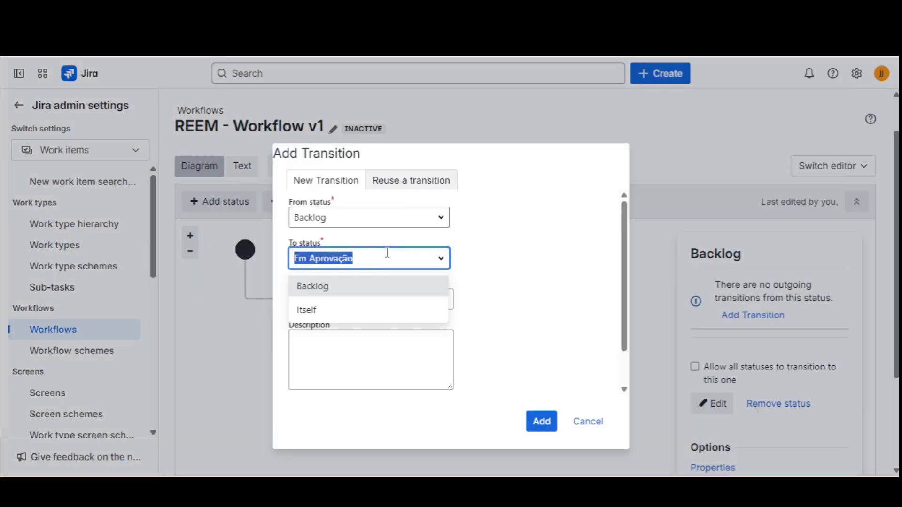
{"action": "left_click", "coordinate": [482, 250]}
{"action": "left_click", "coordinate": [371, 298]}
{"action": "type", "text": "Em Aprovação"}
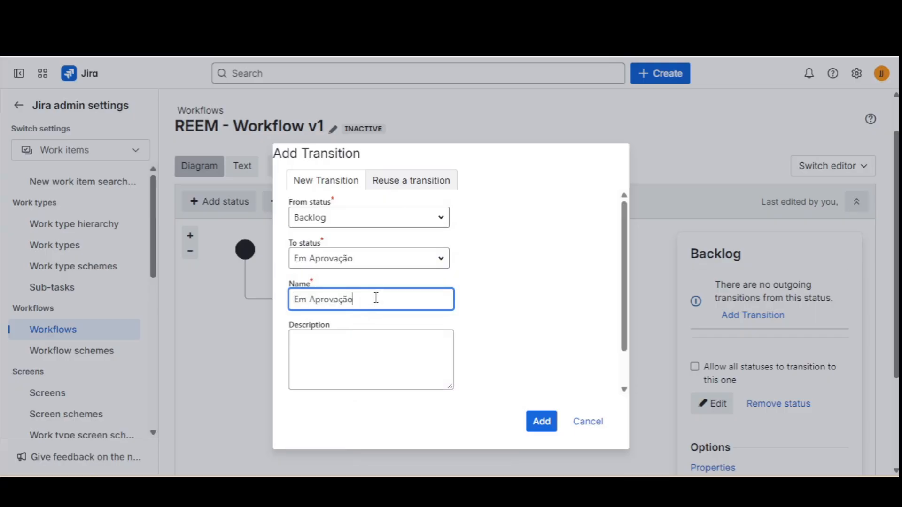
{"action": "left_click", "coordinate": [497, 305]}
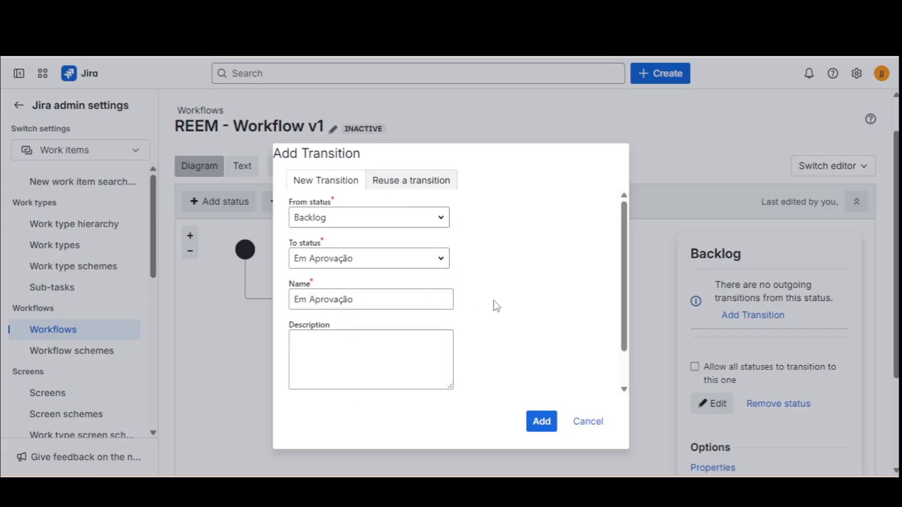
{"action": "left_click", "coordinate": [540, 422]}
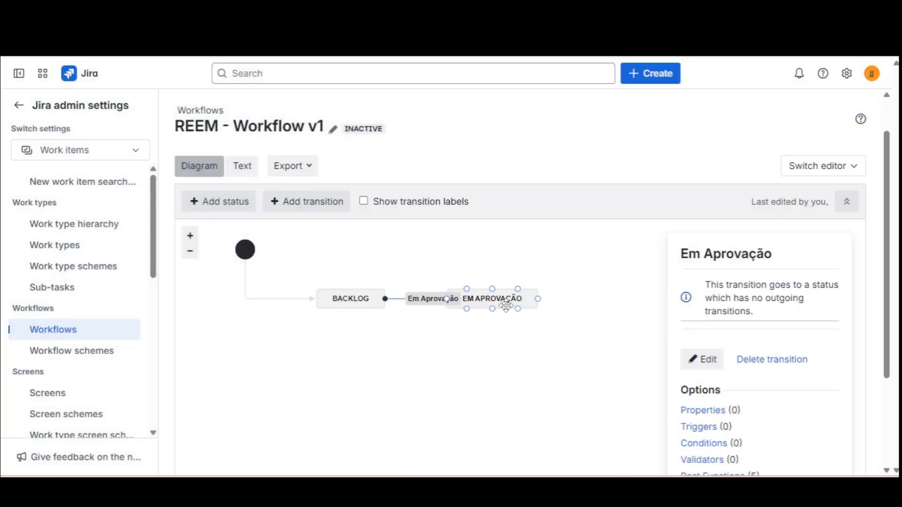
{"action": "left_click_drag", "start_coordinate": [506, 305], "coordinate": [478, 298]}
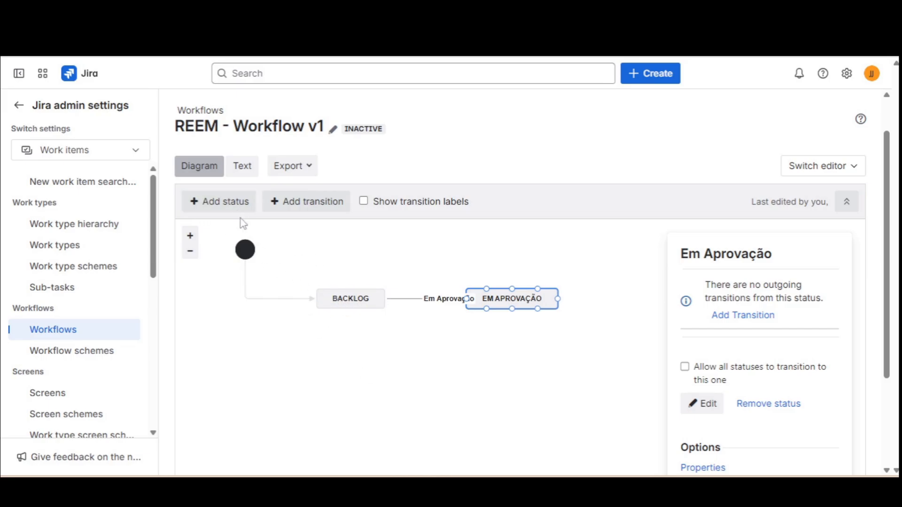
- Add the existing Cancelado status to the workflow and place it below Backlog
{"action": "left_click", "coordinate": [235, 206]}
{"action": "type", "text": "Cancel"}
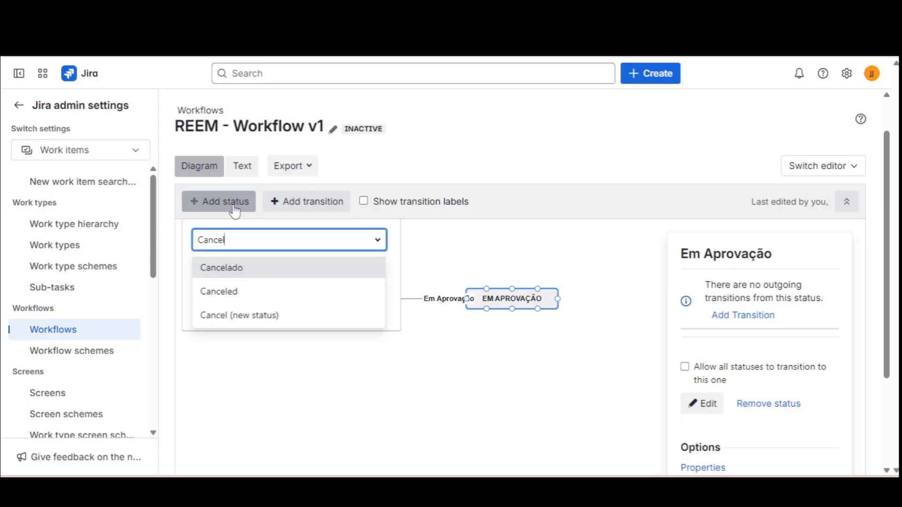
{"action": "left_click", "coordinate": [234, 267]}
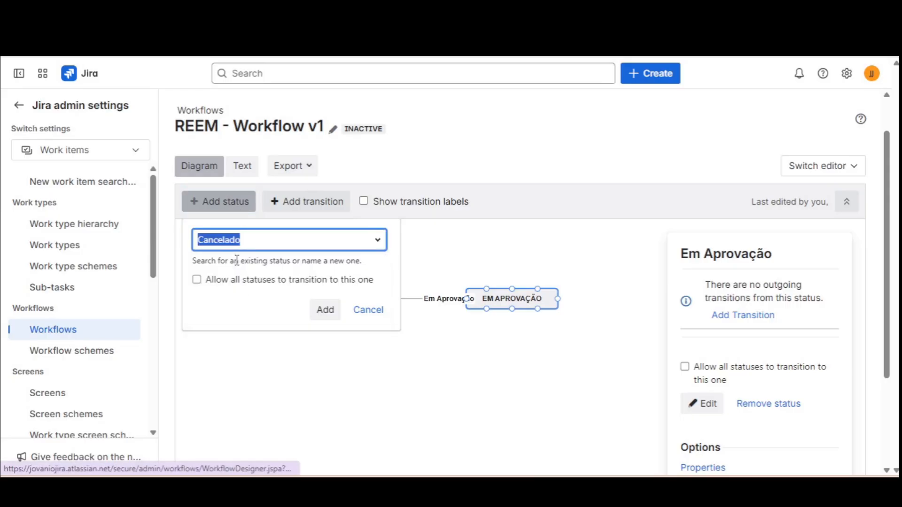
{"action": "left_click", "coordinate": [326, 312]}
{"action": "left_click_drag", "start_coordinate": [539, 289], "coordinate": [365, 389]}
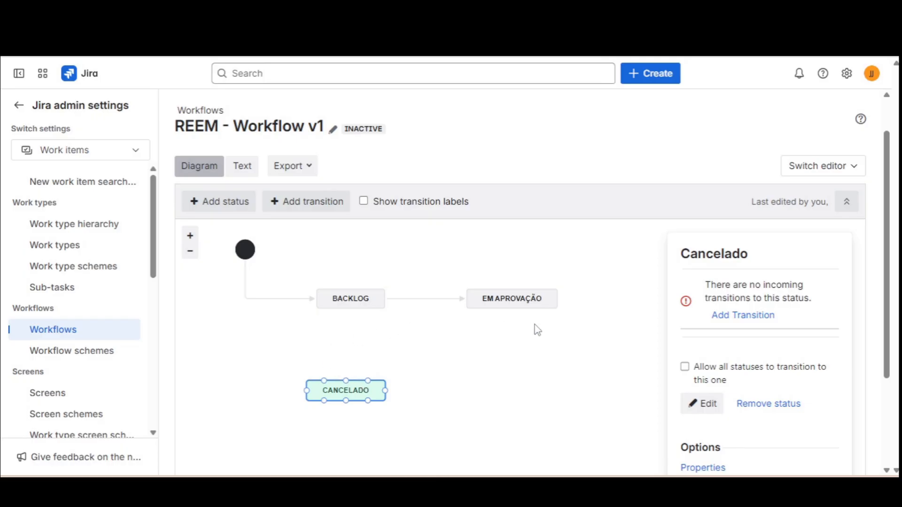
- Allow all statuses to transition to Cancelado and move it below the start node
{"action": "left_click", "coordinate": [685, 368]}
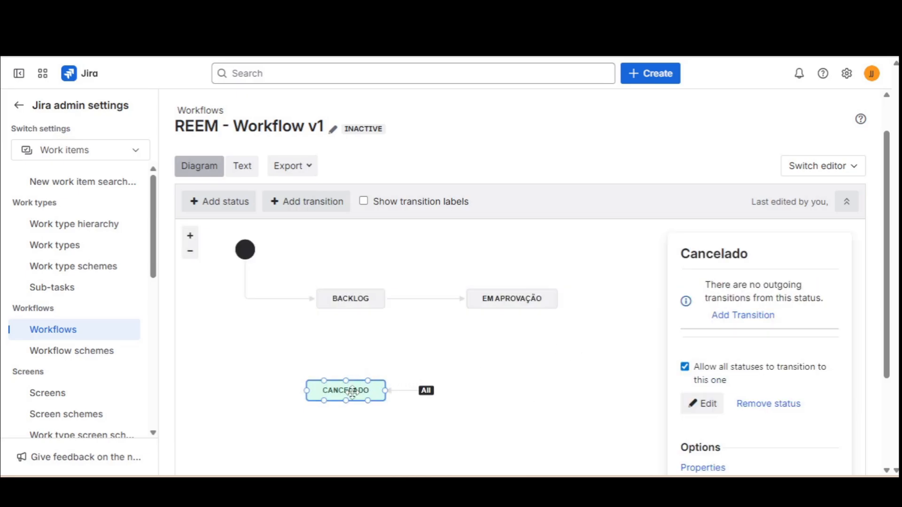
{"action": "left_click_drag", "start_coordinate": [362, 389], "coordinate": [259, 377]}
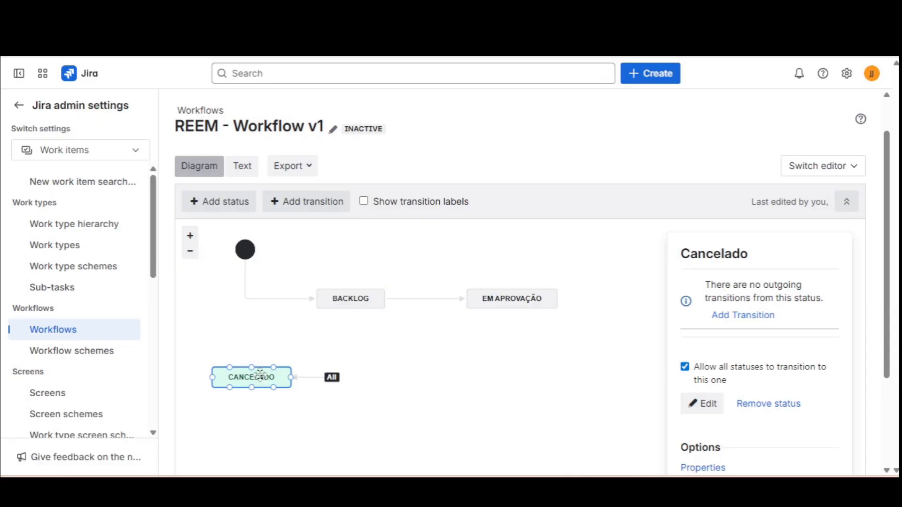
{"action": "left_click", "coordinate": [382, 363]}
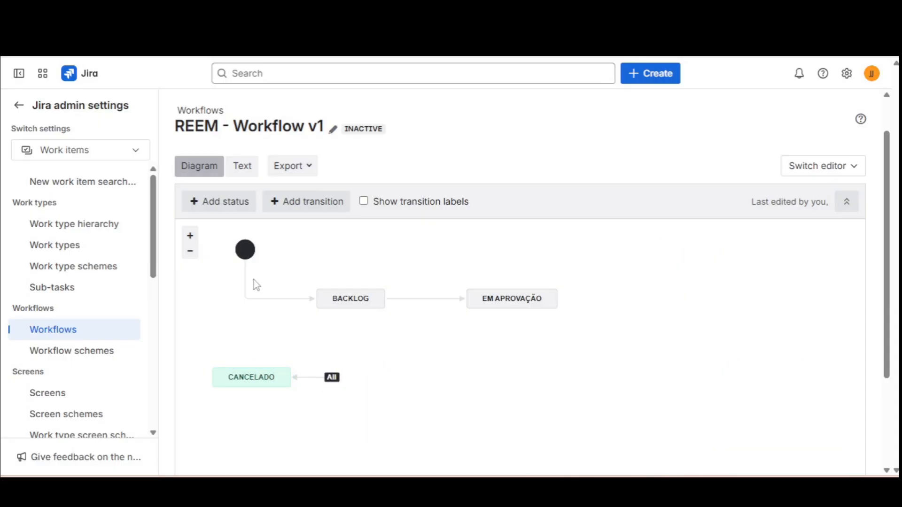
- Create a new status "Aguardando Pagamento" in the To Do category and place it below Em Aprovação
{"action": "left_click", "coordinate": [231, 205]}
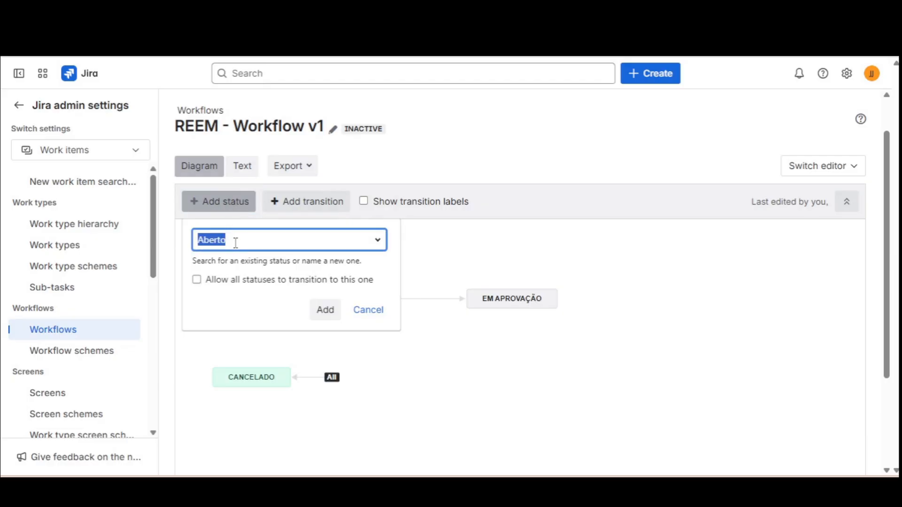
{"action": "type", "text": "Aguardando"}
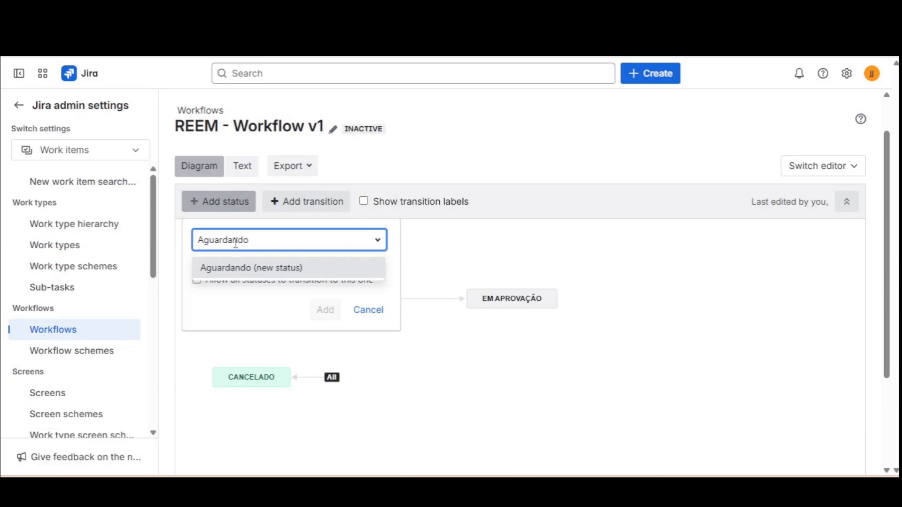
{"action": "type", "text": " APagamento"}
{"action": "key", "text": "BackSpace"}
{"action": "key", "text": "BackSpace"}
{"action": "key", "text": "BackSpace"}
{"action": "key", "text": "BackSpace"}
{"action": "key", "text": "BackSpace"}
{"action": "key", "text": "BackSpace"}
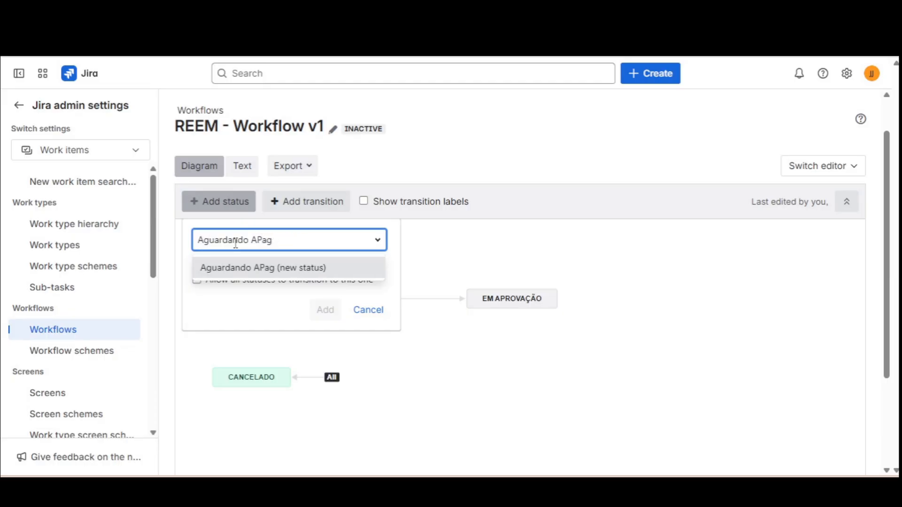
{"action": "key", "text": "BackSpace"}
{"action": "key", "text": "BackSpace"}
{"action": "key", "text": "BackSpace"}
{"action": "key", "text": "BackSpace"}
{"action": "key", "text": "BackSpace"}
{"action": "type", "text": "Pagamento"}
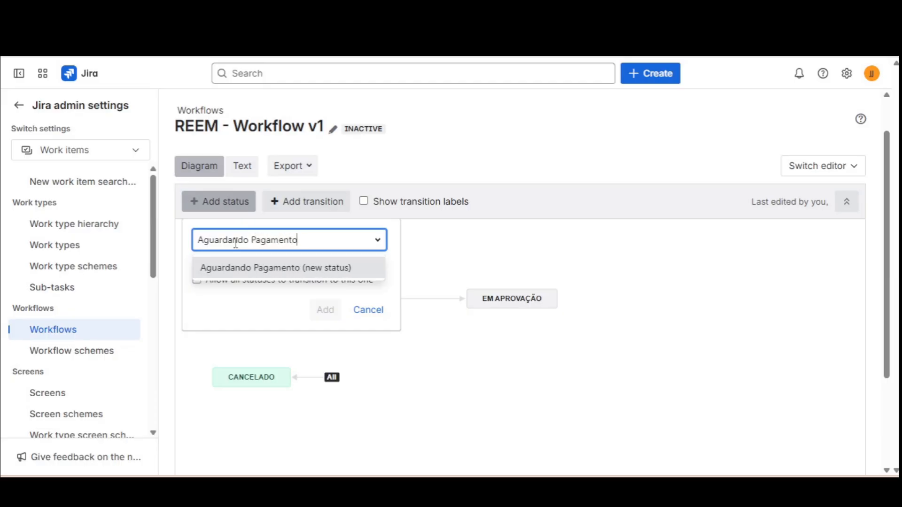
{"action": "left_click", "coordinate": [249, 267]}
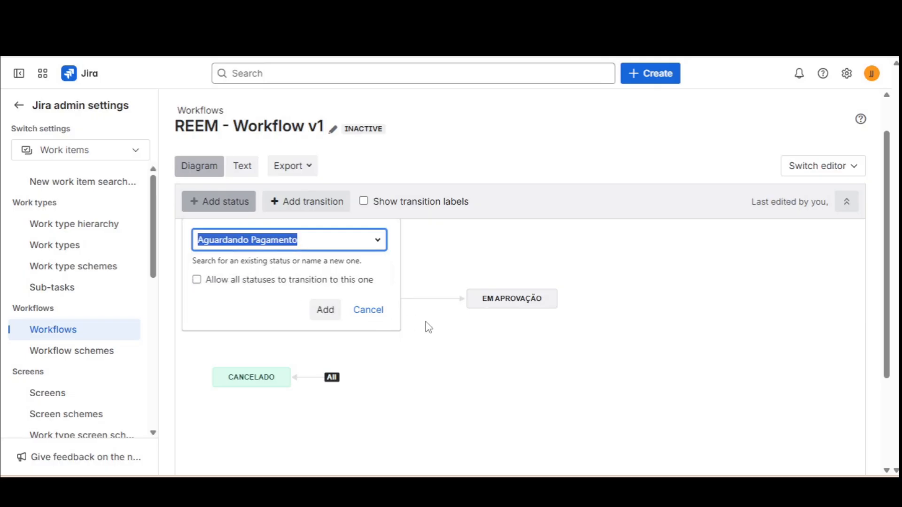
{"action": "left_click", "coordinate": [325, 309]}
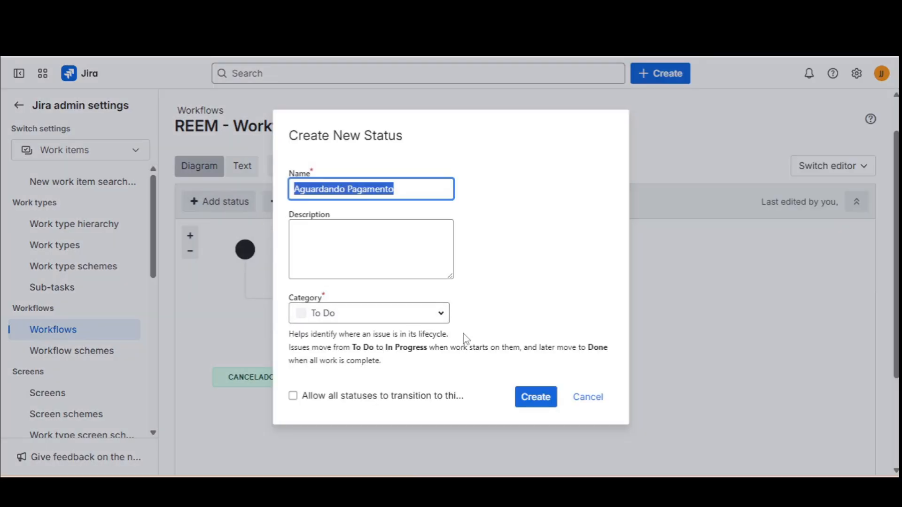
{"action": "left_click", "coordinate": [535, 407]}
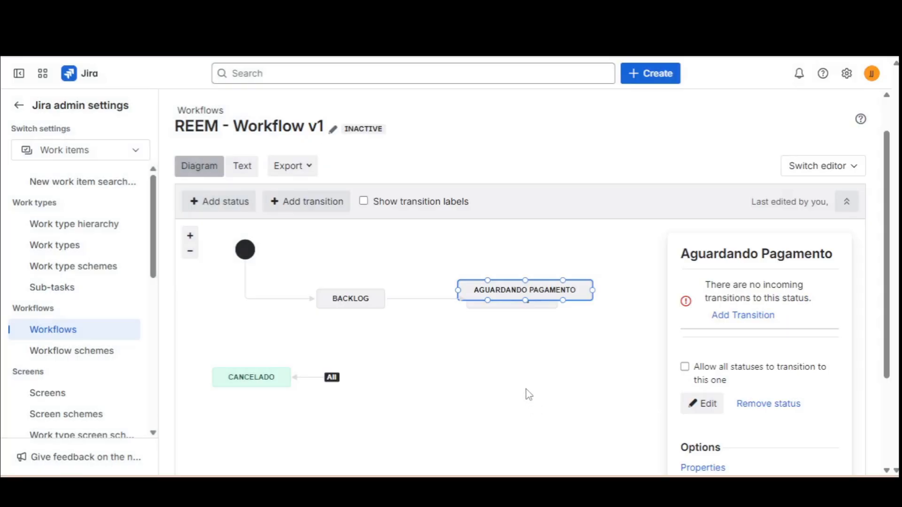
{"action": "left_click_drag", "start_coordinate": [512, 289], "coordinate": [490, 358]}
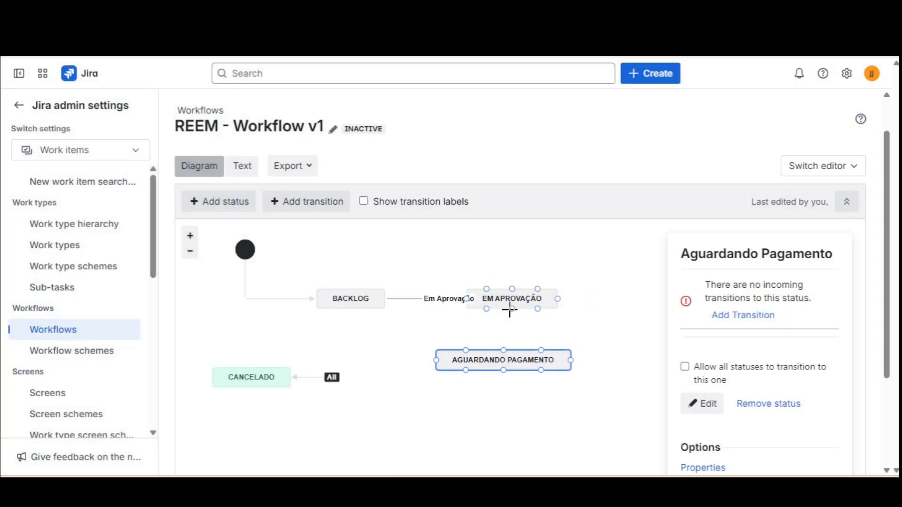
- Add a transition named "Aguardando Pagamento" from Em Aprovação to Aguardando Pagamento and move the target status slightly lower
{"action": "left_click_drag", "start_coordinate": [510, 308], "coordinate": [502, 359]}
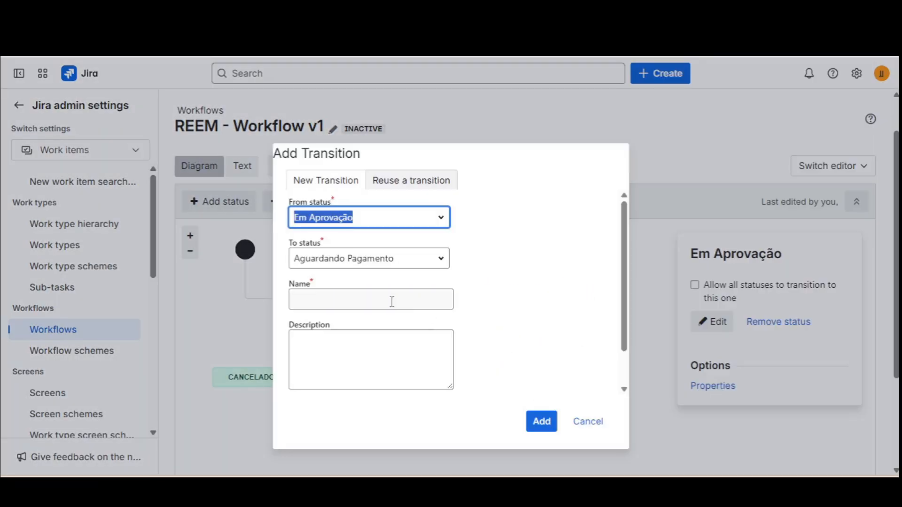
{"action": "left_click", "coordinate": [378, 256]}
{"action": "key", "text": "ctrl+c"}
{"action": "left_click", "coordinate": [483, 257]}
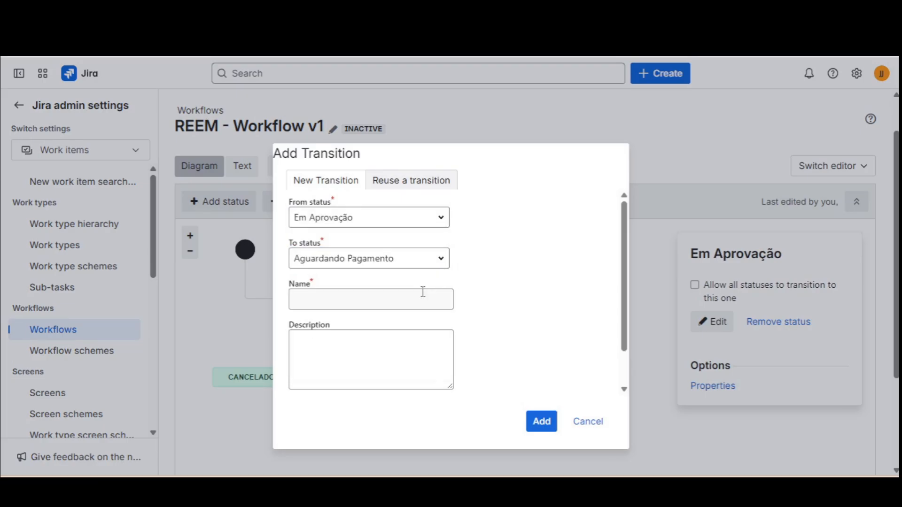
{"action": "left_click", "coordinate": [423, 293]}
{"action": "key", "text": "ctrl+v"}
{"action": "left_click", "coordinate": [542, 420]}
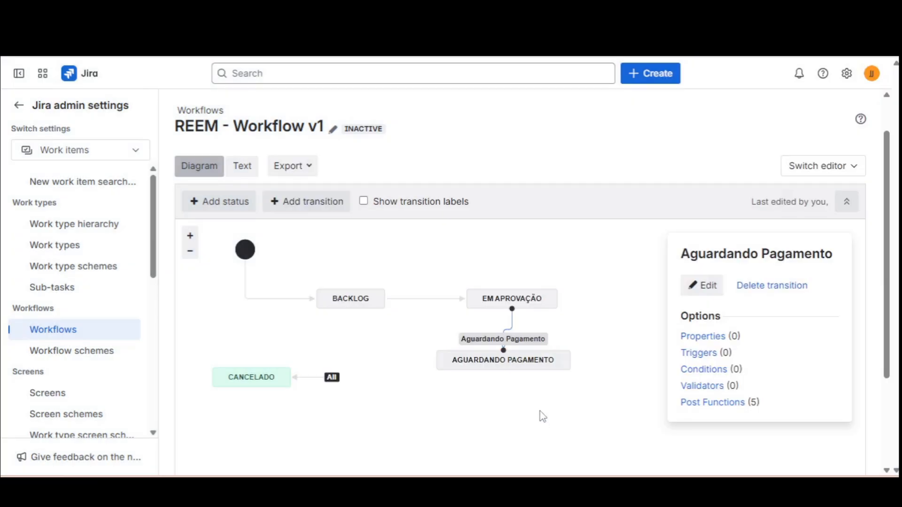
{"action": "left_click_drag", "start_coordinate": [495, 358], "coordinate": [497, 371]}
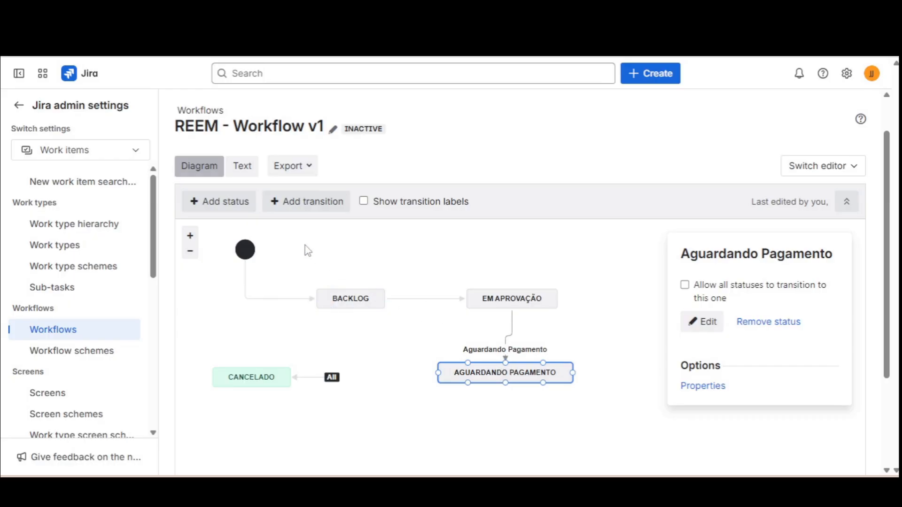
- Add the existing Concluído status to the workflow and place it below Aguardando Pagamento
{"action": "left_click", "coordinate": [231, 202]}
{"action": "type", "text": "Can"}
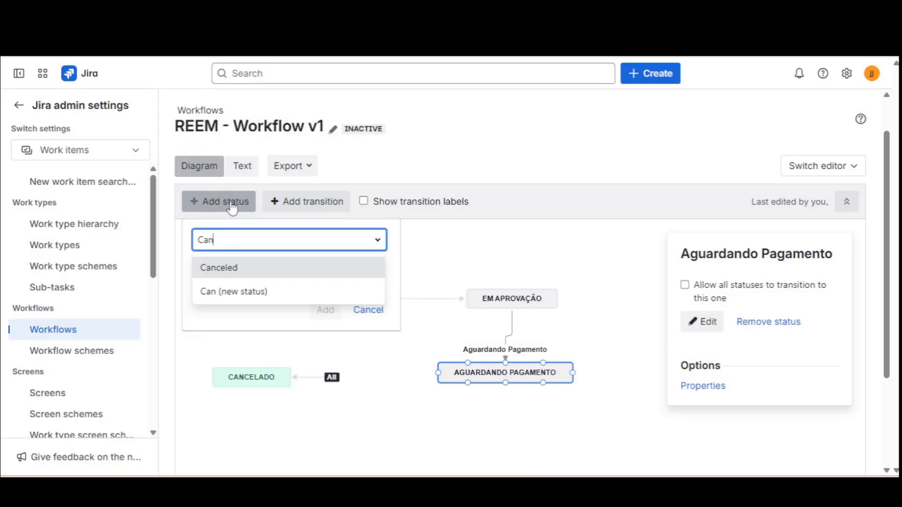
{"action": "key", "text": "BackSpace"}
{"action": "key", "text": "BackSpace"}
{"action": "type", "text": "o"}
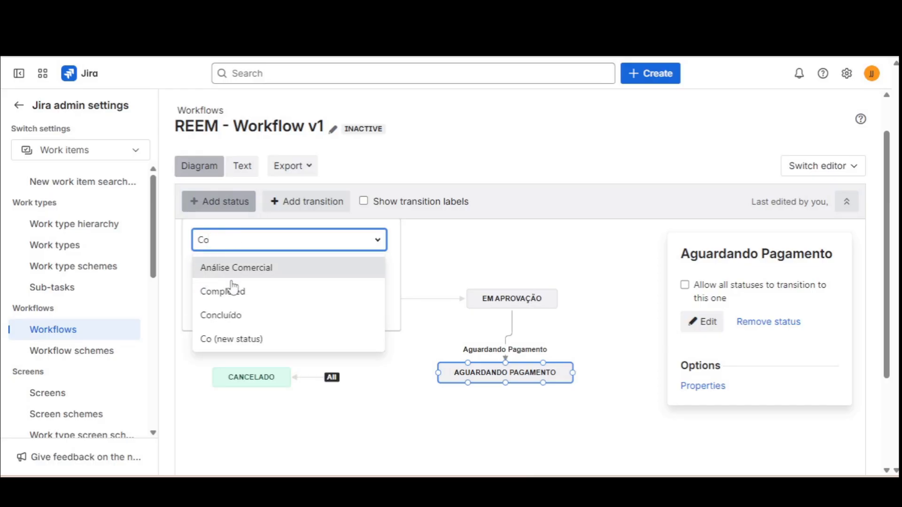
{"action": "left_click", "coordinate": [230, 315]}
{"action": "left_click", "coordinate": [328, 316]}
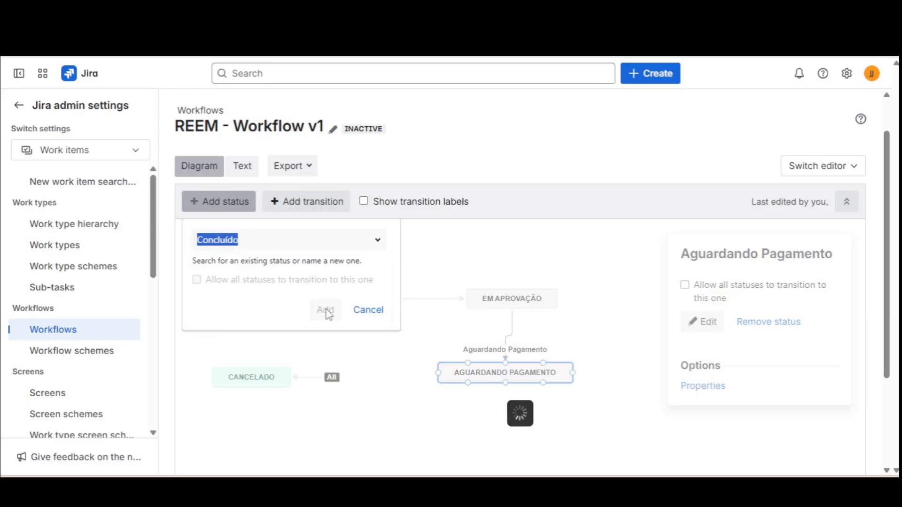
{"action": "left_click_drag", "start_coordinate": [548, 291], "coordinate": [539, 436]}
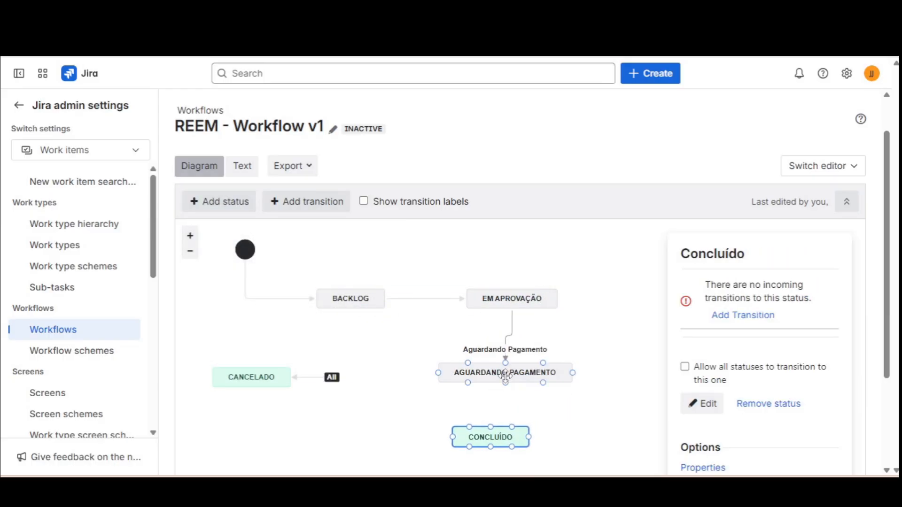
- Add a transition named "Concluído" from the Aguardando Pagamento status to the Concluído status
{"action": "left_click_drag", "start_coordinate": [505, 381], "coordinate": [498, 427]}
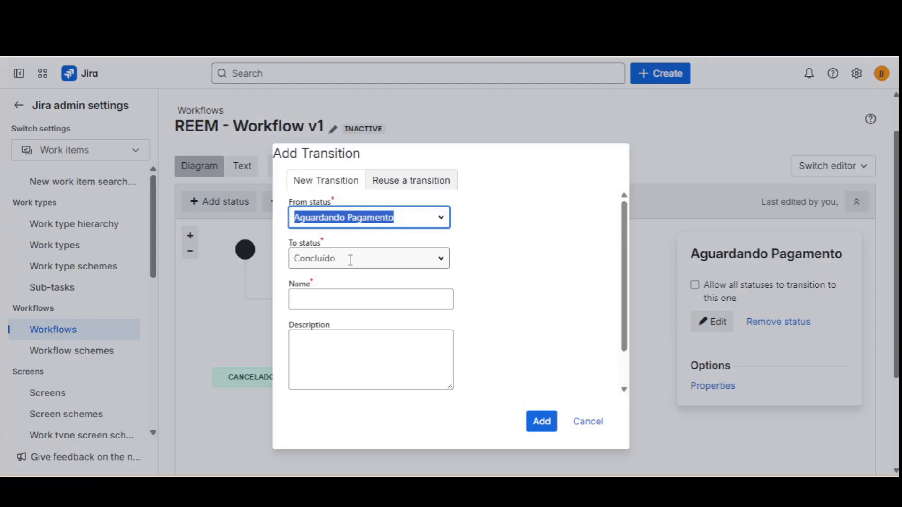
{"action": "left_click", "coordinate": [349, 259]}
{"action": "left_click", "coordinate": [576, 264]}
{"action": "left_click", "coordinate": [401, 299]}
{"action": "left_click", "coordinate": [385, 330]}
{"action": "left_click", "coordinate": [524, 319]}
{"action": "left_click", "coordinate": [541, 420]}
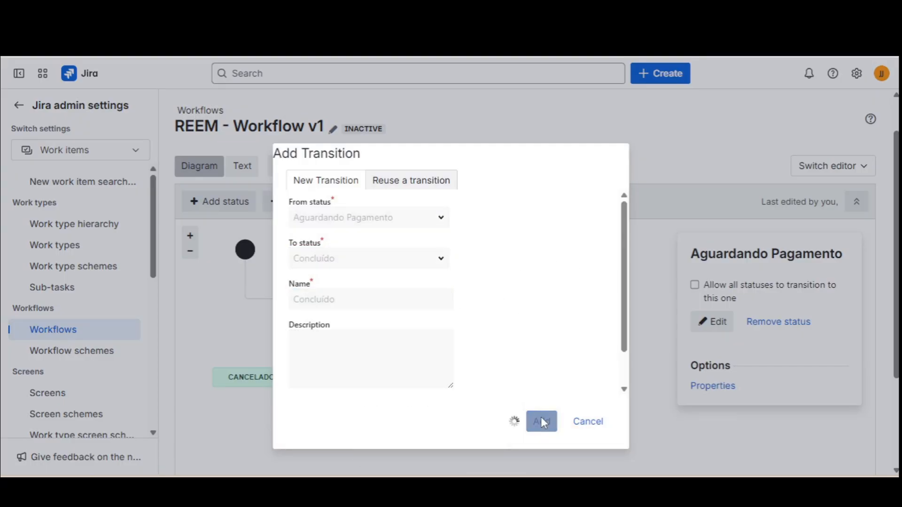
{"action": "left_click_drag", "start_coordinate": [592, 430], "coordinate": [676, 407]}
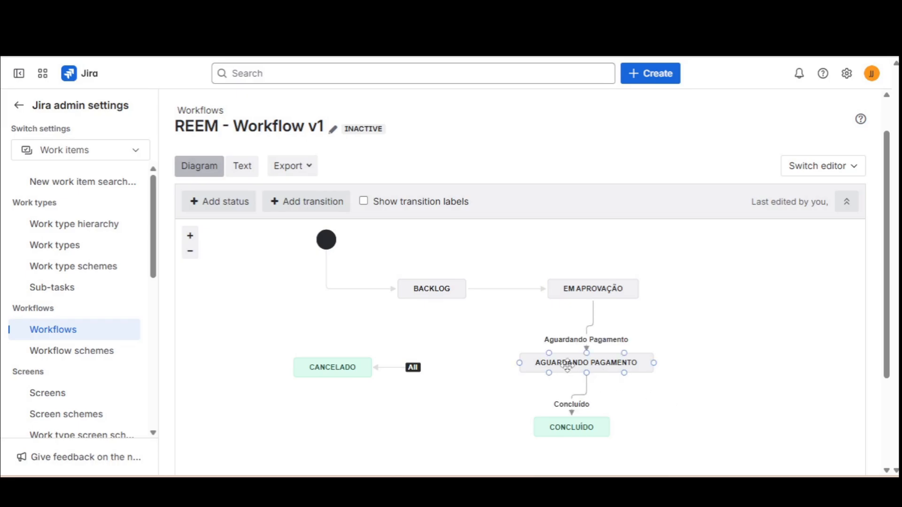
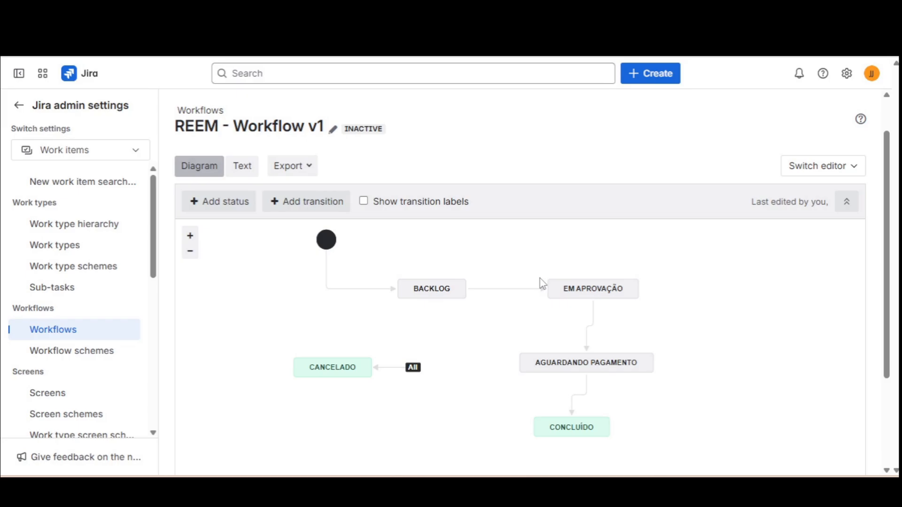
- Open the post functions of the transition from Aguardando Pagamento to Concluído and bring up the list of post functions to add
{"action": "left_click", "coordinate": [608, 297]}
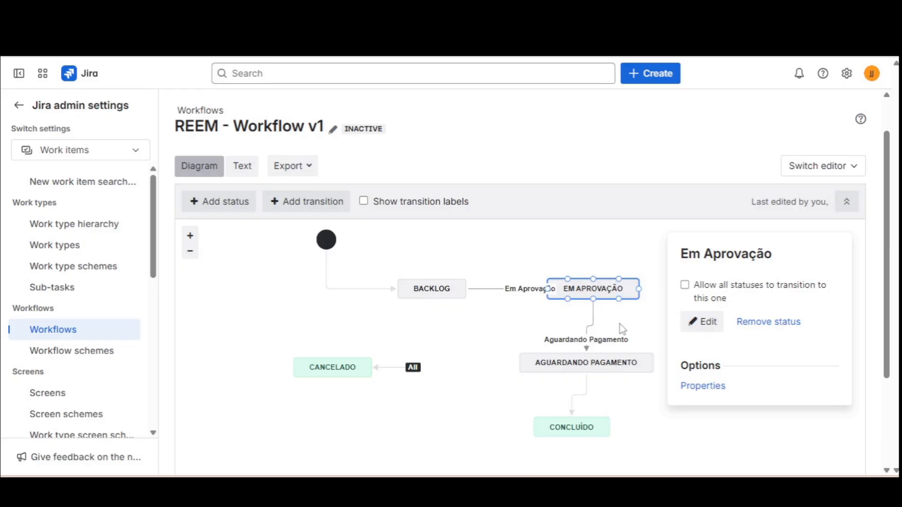
{"action": "left_click", "coordinate": [588, 319]}
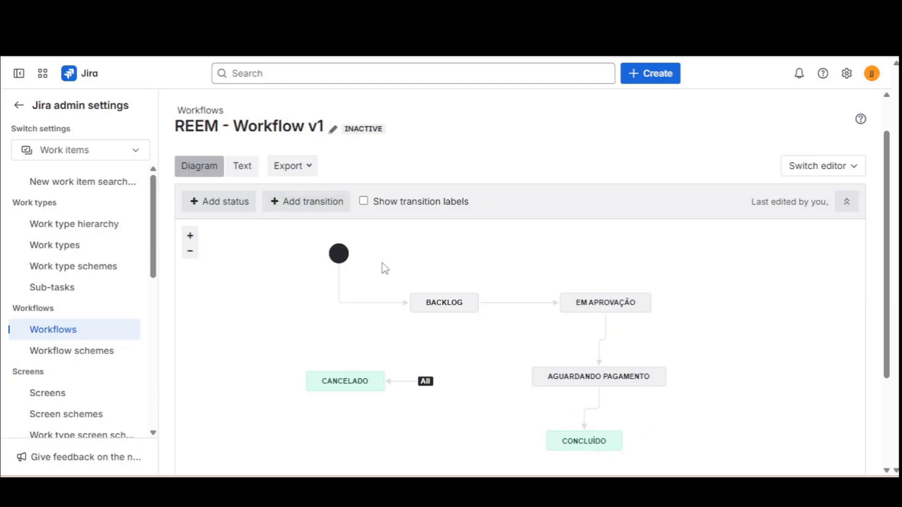
{"action": "left_click", "coordinate": [417, 385]}
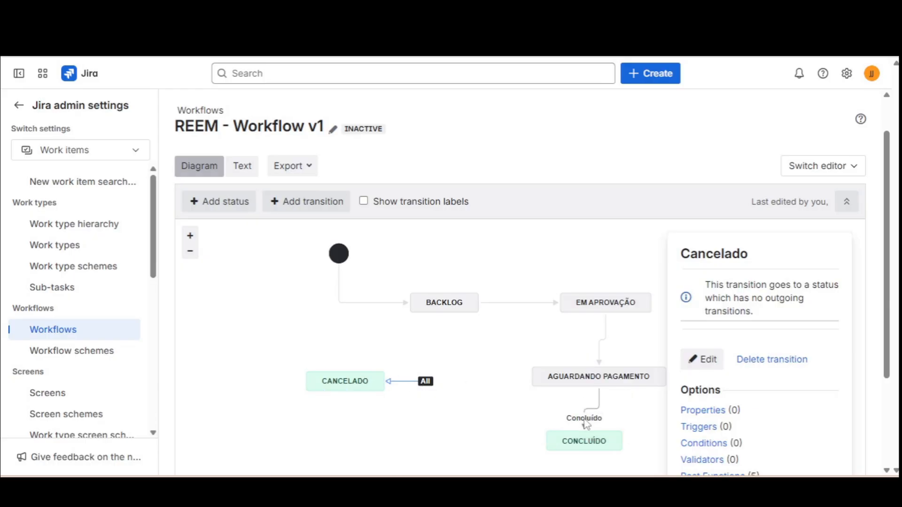
{"action": "left_click", "coordinate": [584, 419]}
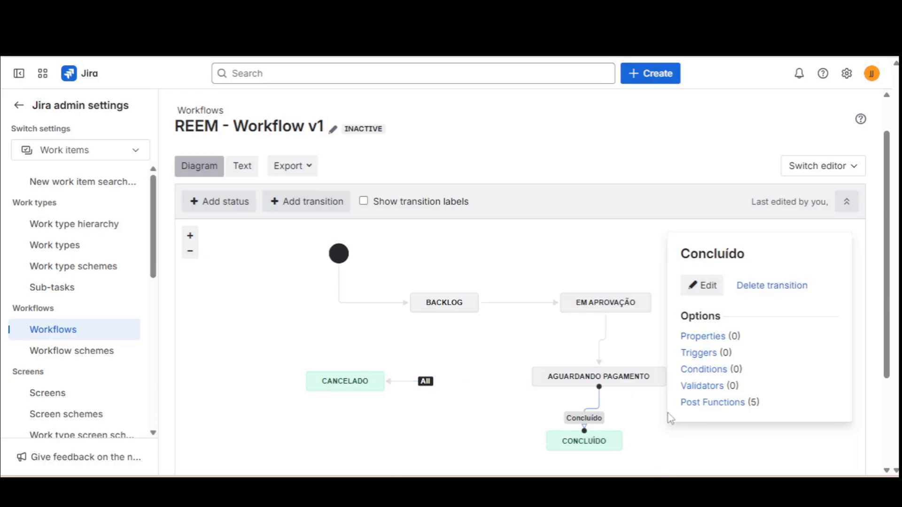
{"action": "left_click", "coordinate": [709, 409]}
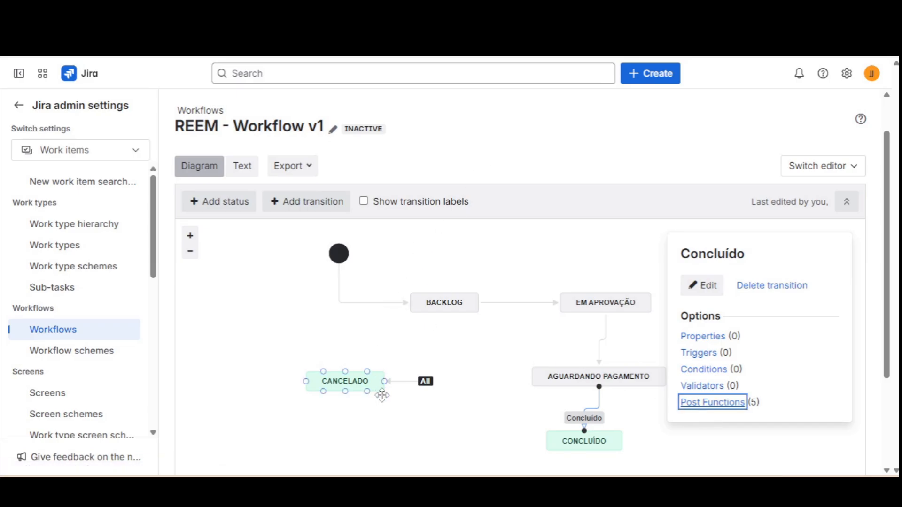
{"action": "left_click", "coordinate": [425, 385]}
{"action": "scroll", "coordinate": [745, 461], "scroll_direction": "down", "scroll_amount": 2}
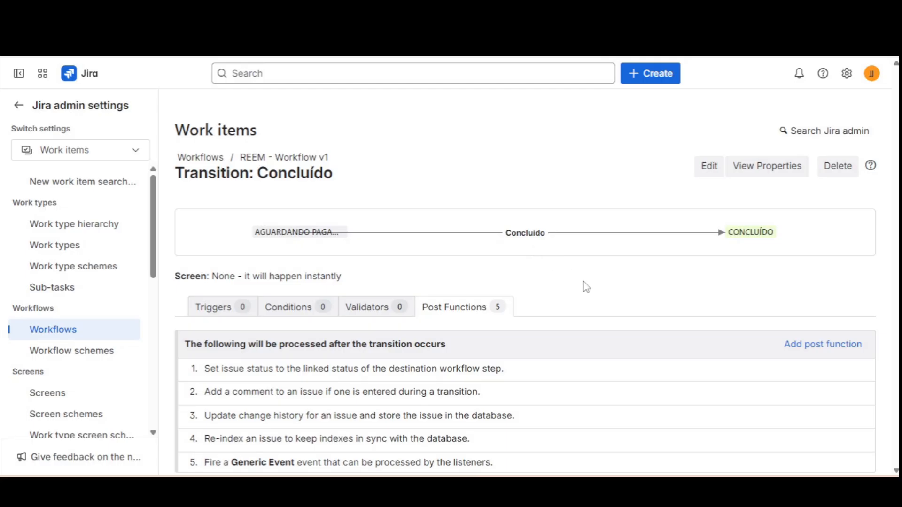
{"action": "left_click", "coordinate": [788, 345]}
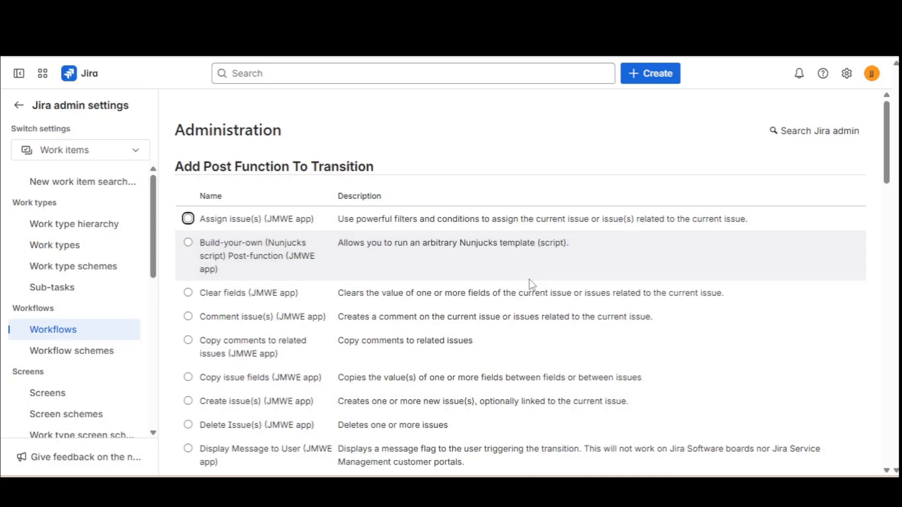
- Examine the post functions available for the transition, including the JMWE app entries and the standard field update and assignment functions
{"action": "scroll", "coordinate": [342, 242], "scroll_direction": "down", "scroll_amount": 1}
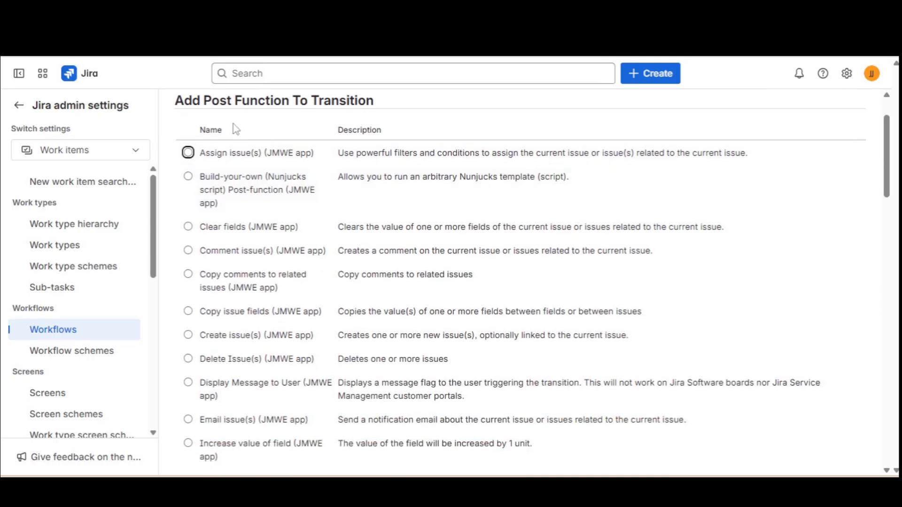
{"action": "scroll", "coordinate": [396, 242], "scroll_direction": "down", "scroll_amount": 6}
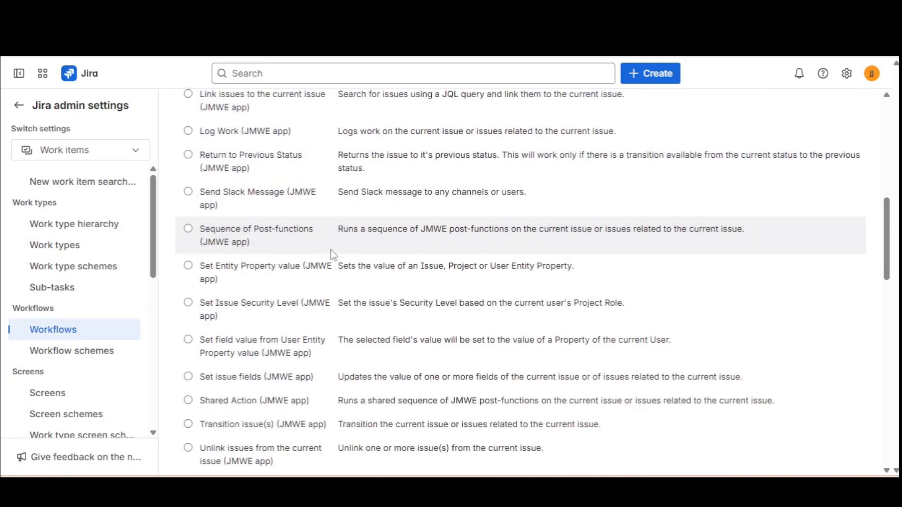
{"action": "scroll", "coordinate": [333, 255], "scroll_direction": "down", "scroll_amount": 10}
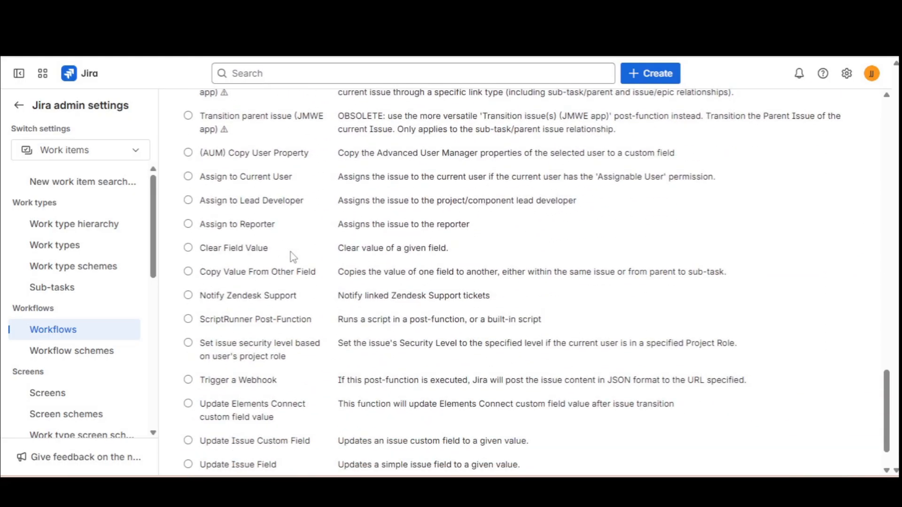
{"action": "scroll", "coordinate": [291, 254], "scroll_direction": "down", "scroll_amount": 1}
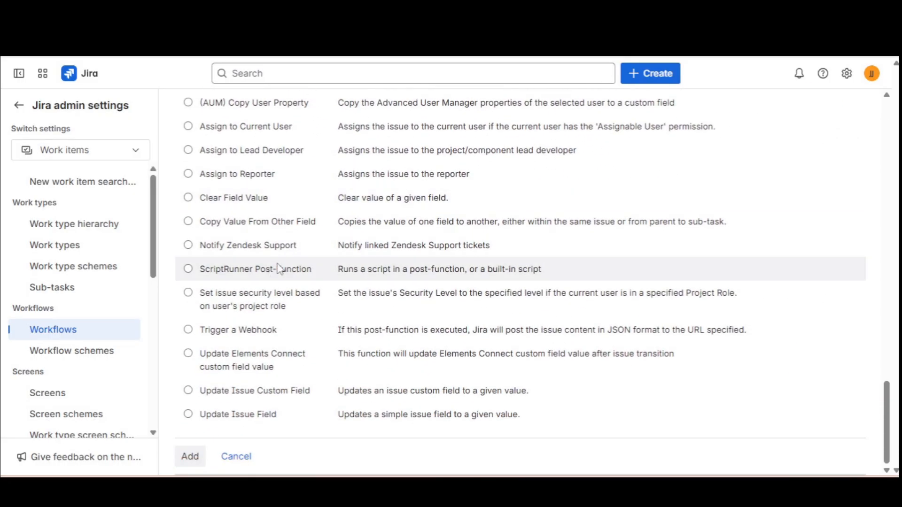
{"action": "scroll", "coordinate": [259, 306], "scroll_direction": "up", "scroll_amount": 4}
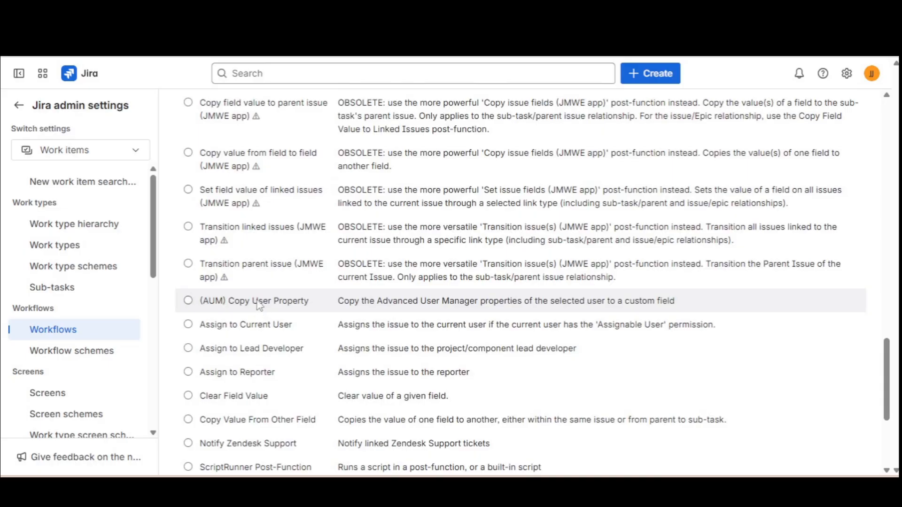
{"action": "scroll", "coordinate": [259, 307], "scroll_direction": "down", "scroll_amount": 3}
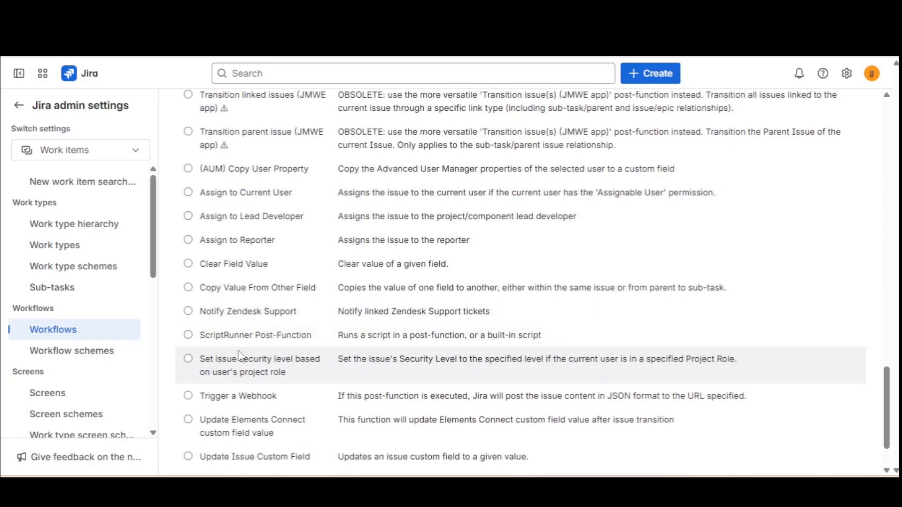
{"action": "scroll", "coordinate": [239, 357], "scroll_direction": "down", "scroll_amount": 2}
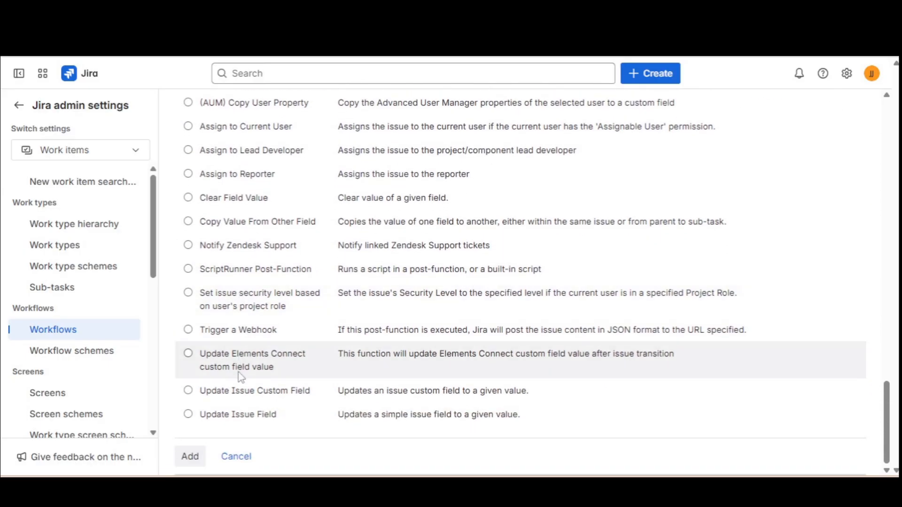
{"action": "scroll", "coordinate": [243, 296], "scroll_direction": "up", "scroll_amount": 4}
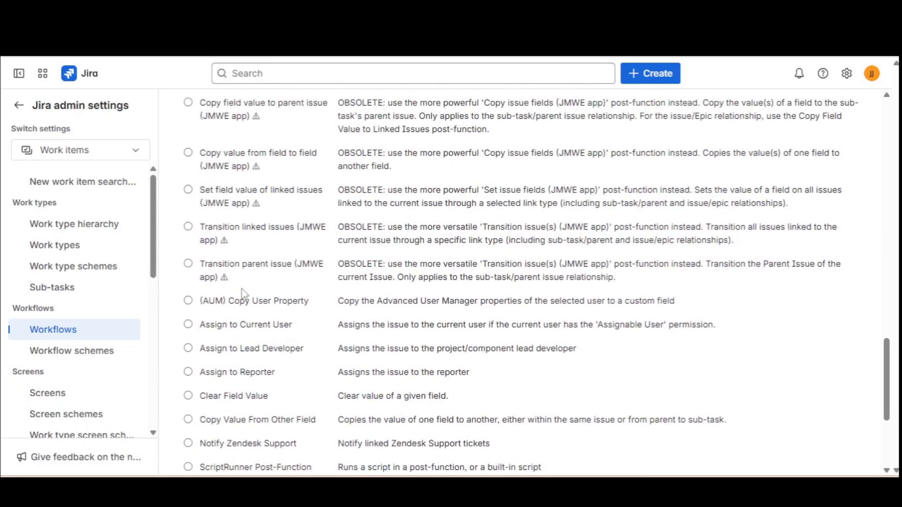
{"action": "scroll", "coordinate": [236, 376], "scroll_direction": "down", "scroll_amount": 1}
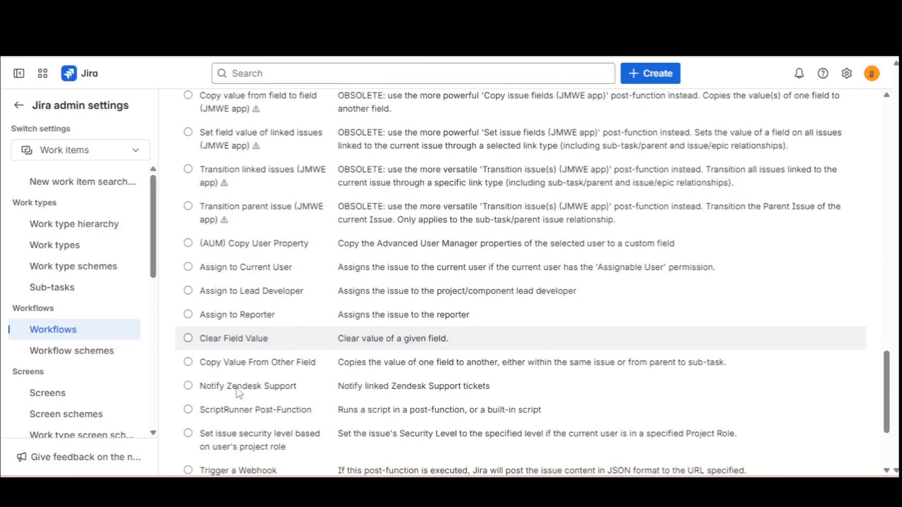
{"action": "scroll", "coordinate": [238, 393], "scroll_direction": "down", "scroll_amount": 2}
{"action": "scroll", "coordinate": [238, 394], "scroll_direction": "up", "scroll_amount": 4}
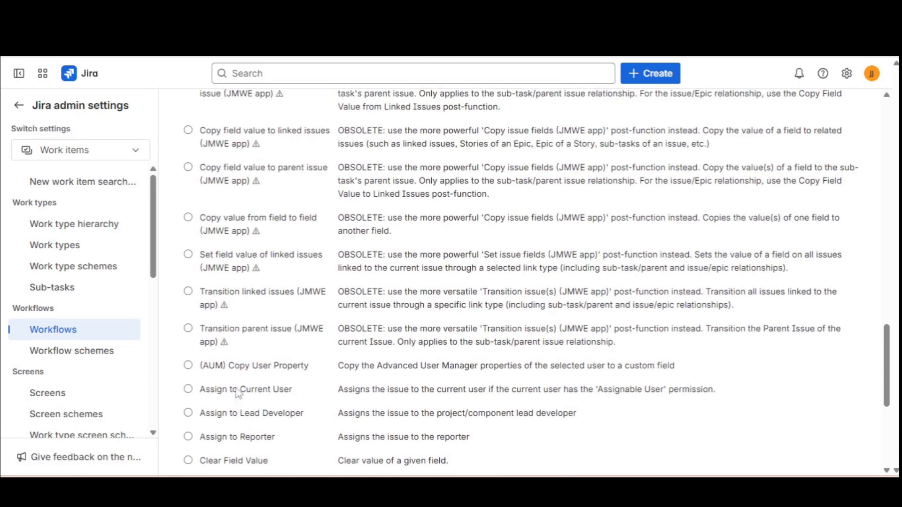
{"action": "scroll", "coordinate": [238, 393], "scroll_direction": "up", "scroll_amount": 10}
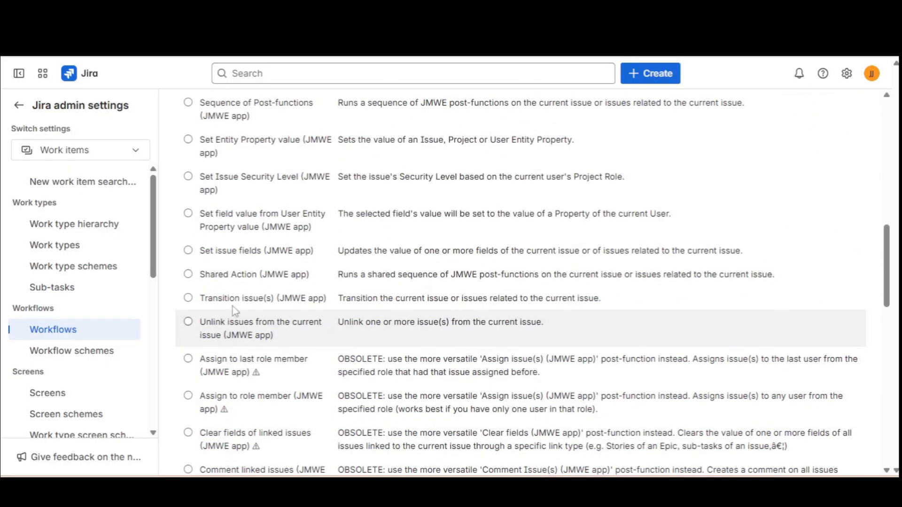
{"action": "scroll", "coordinate": [263, 257], "scroll_direction": "up", "scroll_amount": 8}
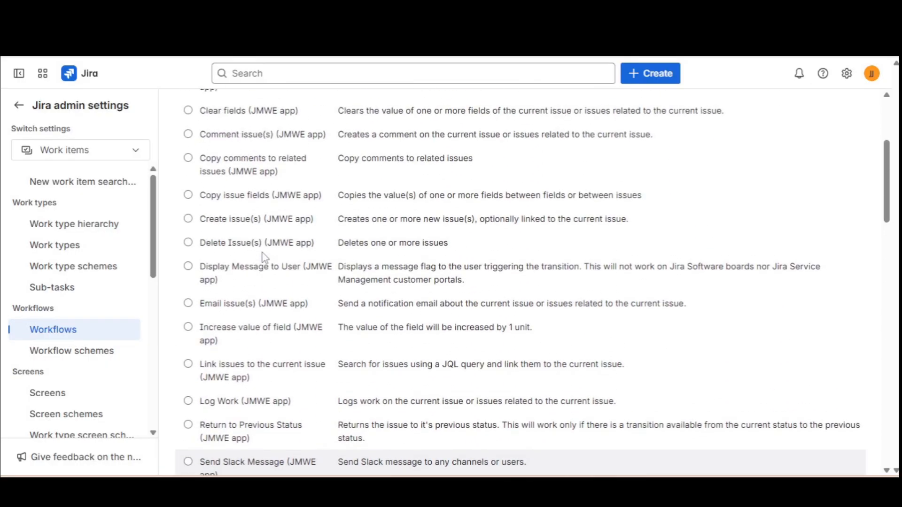
{"action": "scroll", "coordinate": [264, 257], "scroll_direction": "up", "scroll_amount": 4}
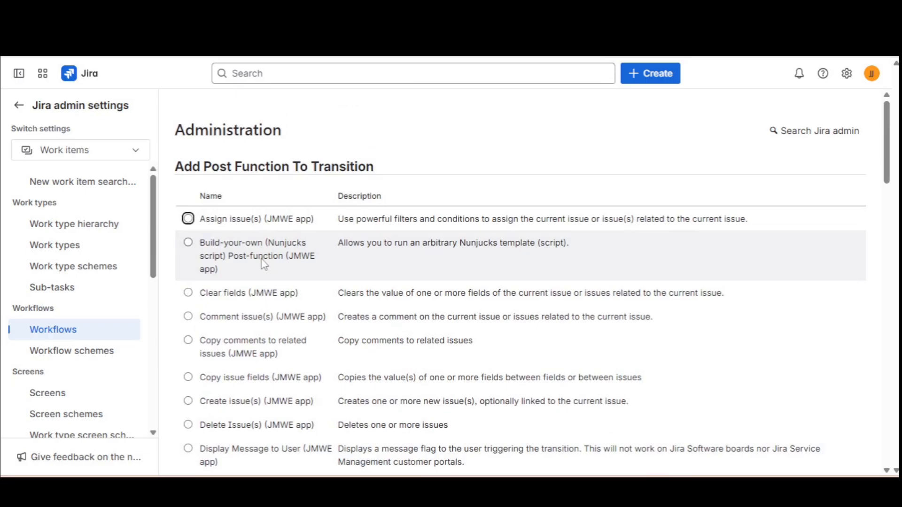
{"action": "scroll", "coordinate": [265, 264], "scroll_direction": "down", "scroll_amount": 16}
{"action": "scroll", "coordinate": [264, 263], "scroll_direction": "up", "scroll_amount": 4}
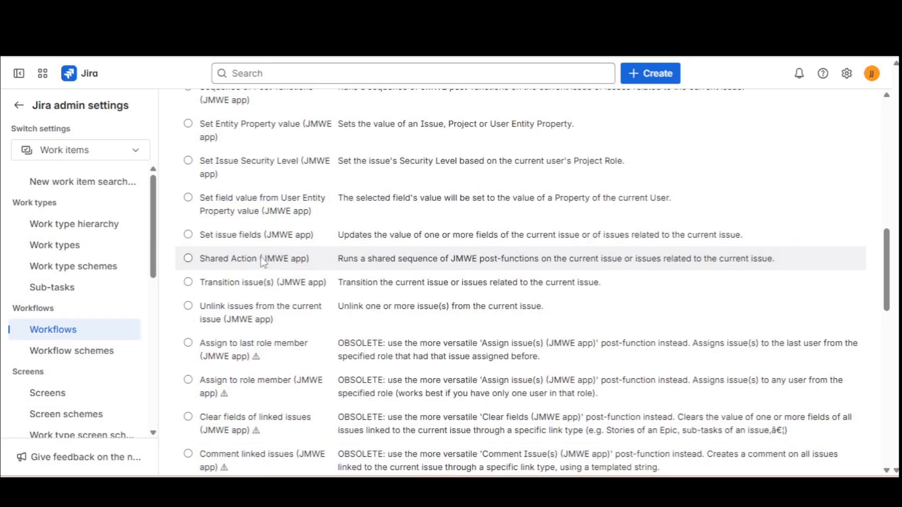
{"action": "scroll", "coordinate": [264, 262], "scroll_direction": "down", "scroll_amount": 7}
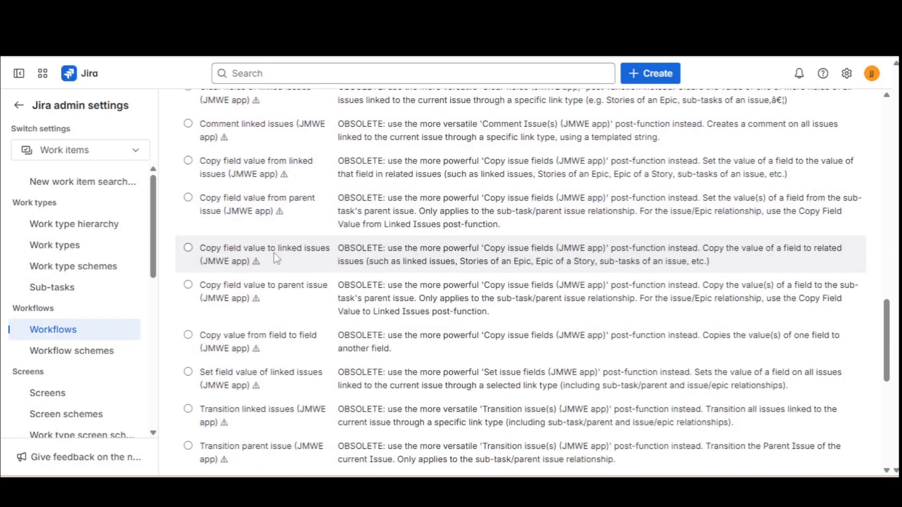
{"action": "scroll", "coordinate": [276, 259], "scroll_direction": "down", "scroll_amount": 5}
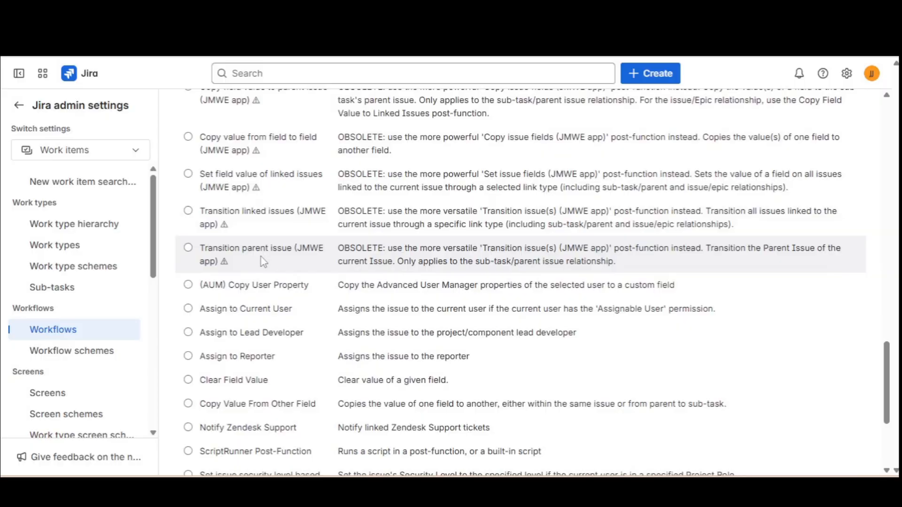
{"action": "scroll", "coordinate": [264, 262], "scroll_direction": "down", "scroll_amount": 3}
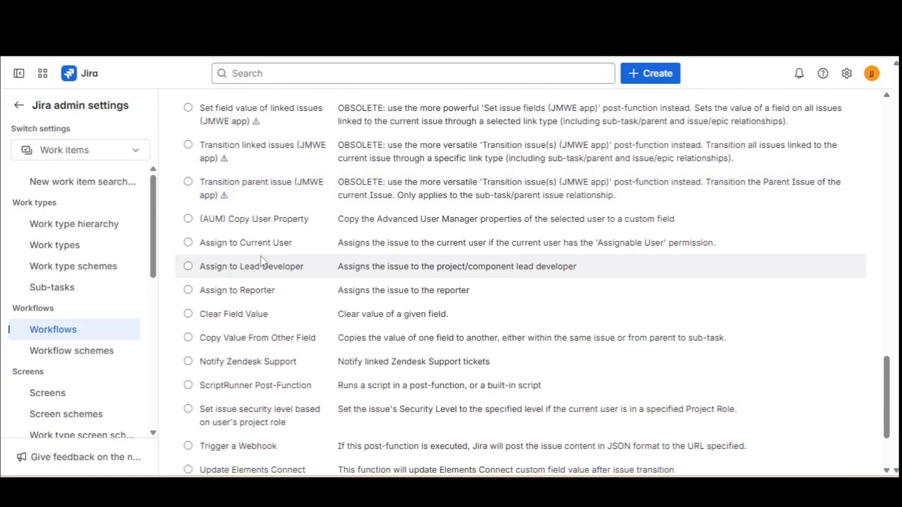
{"action": "scroll", "coordinate": [262, 262], "scroll_direction": "down", "scroll_amount": 3}
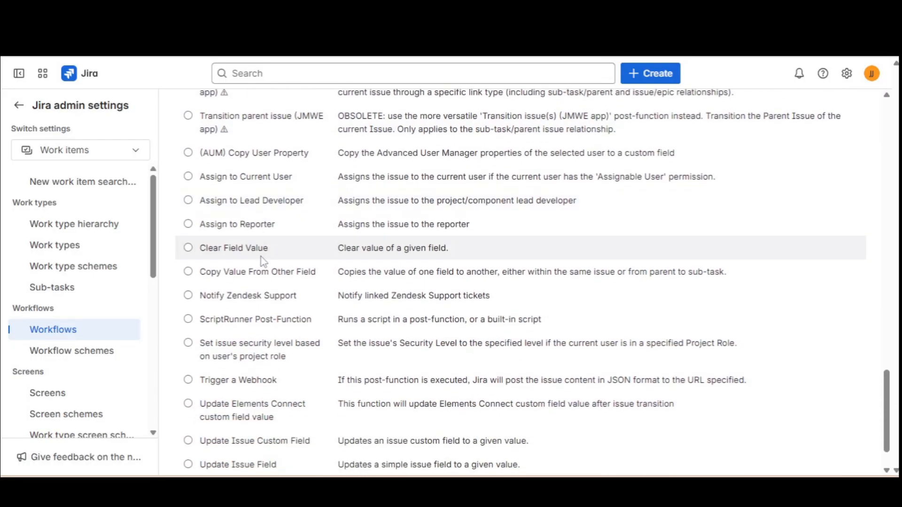
- Add an Update Issue Field post function that sets Resolution to Done on the Concluído transition
{"action": "scroll", "coordinate": [263, 262], "scroll_direction": "down", "scroll_amount": 3}
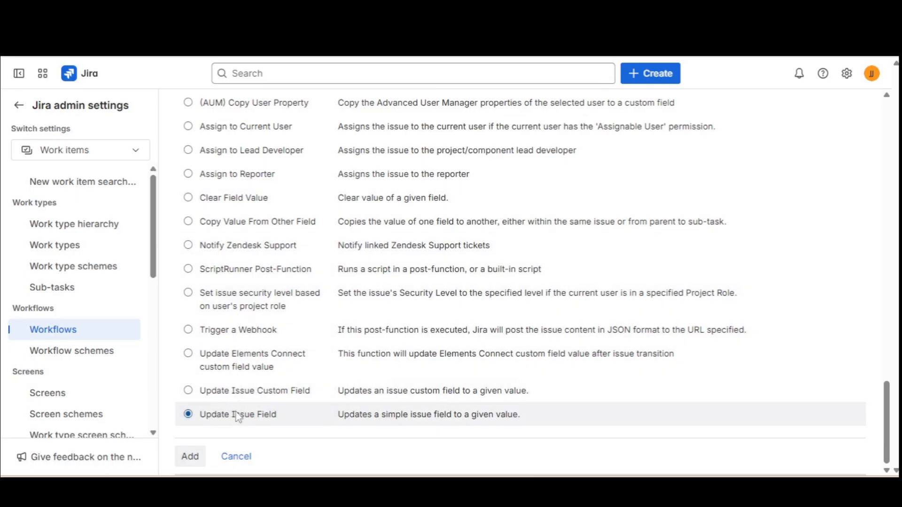
{"action": "left_click", "coordinate": [188, 455]}
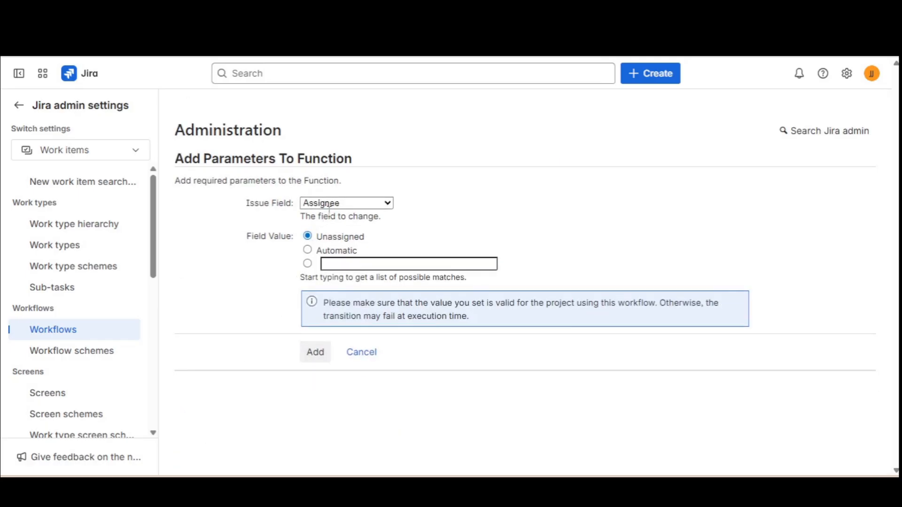
{"action": "left_click", "coordinate": [335, 205]}
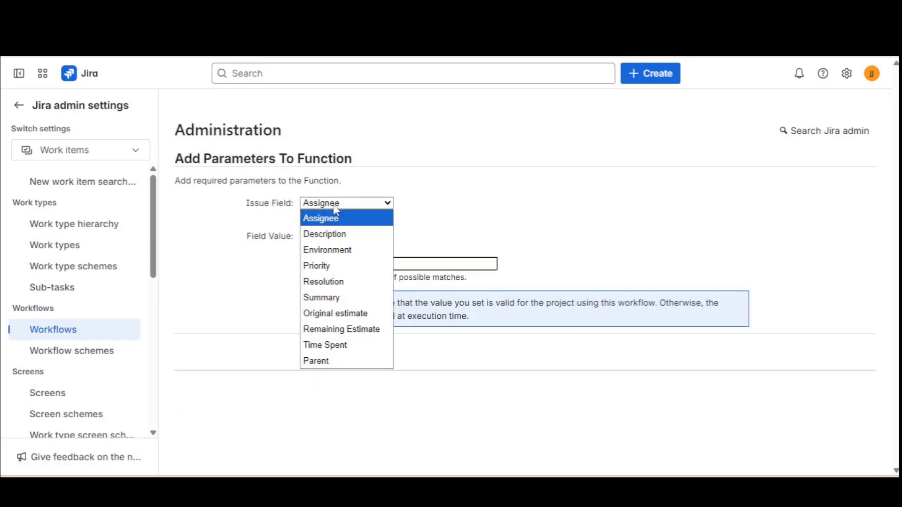
{"action": "left_click", "coordinate": [331, 282]}
{"action": "left_click", "coordinate": [343, 236]}
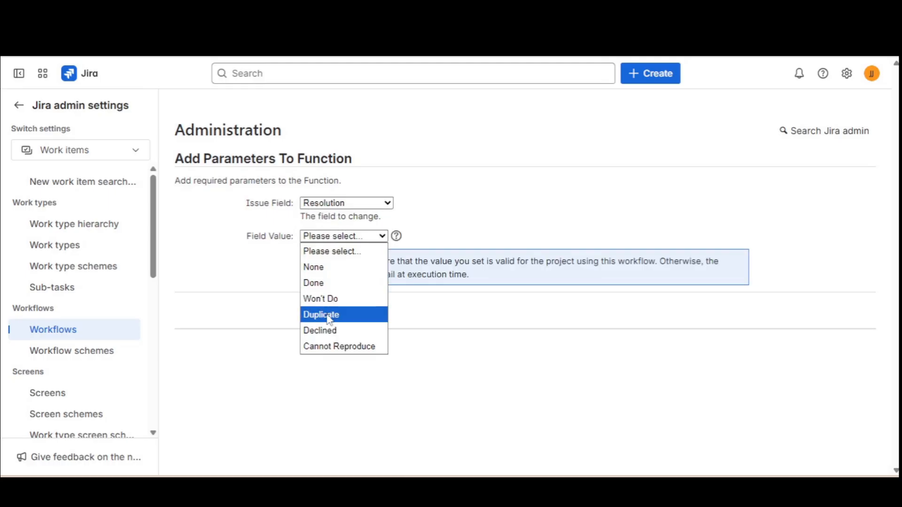
{"action": "left_click", "coordinate": [336, 287]}
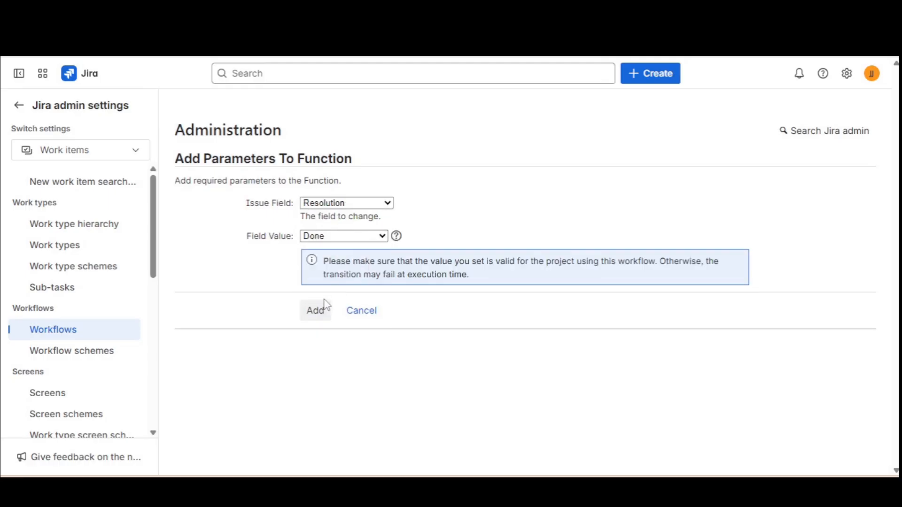
{"action": "left_click", "coordinate": [315, 313]}
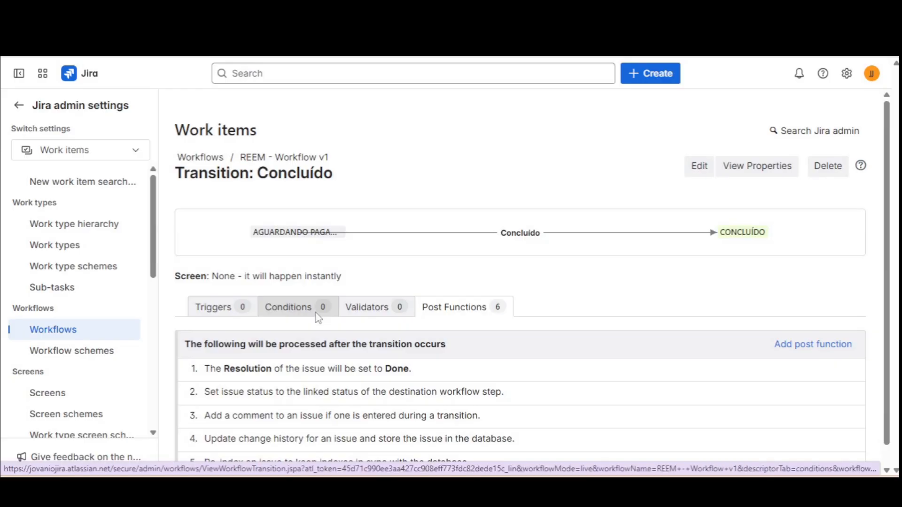
- Start adding an Update Issue Field post function to the Cancelado transition that is available from all statuses
{"action": "left_click", "coordinate": [498, 29]}
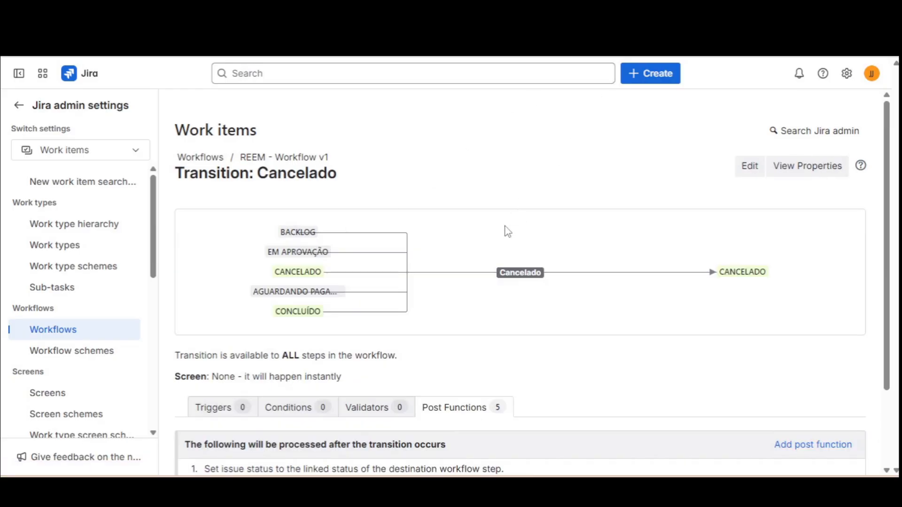
{"action": "scroll", "coordinate": [413, 327], "scroll_direction": "down", "scroll_amount": 1}
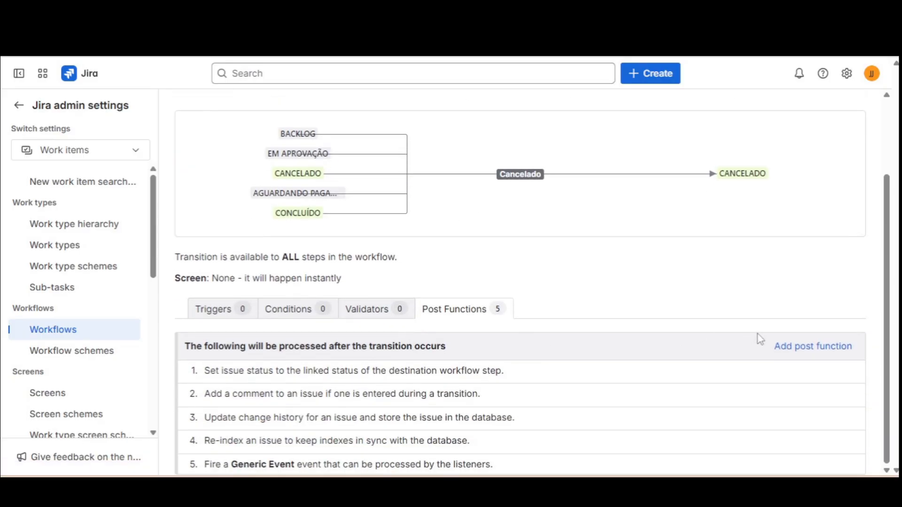
{"action": "left_click", "coordinate": [809, 346]}
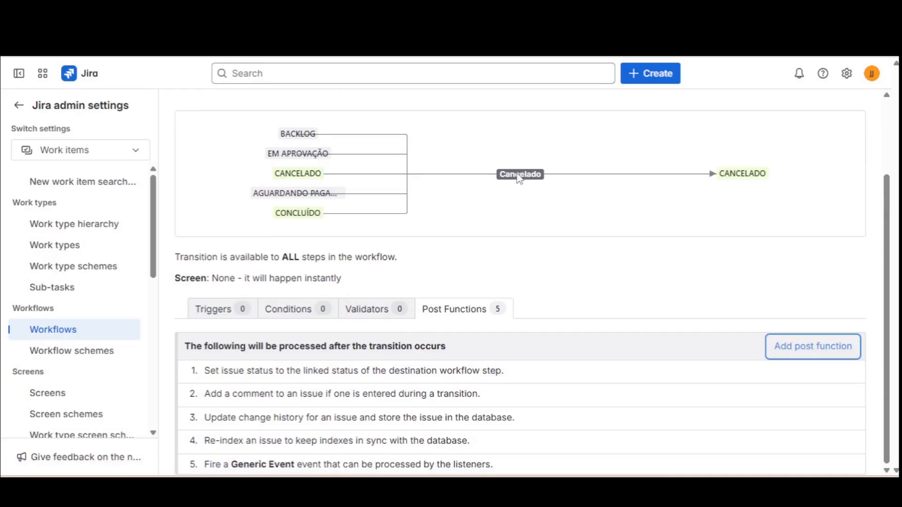
{"action": "scroll", "coordinate": [348, 371], "scroll_direction": "down", "scroll_amount": 7}
{"action": "scroll", "coordinate": [341, 369], "scroll_direction": "down", "scroll_amount": 15}
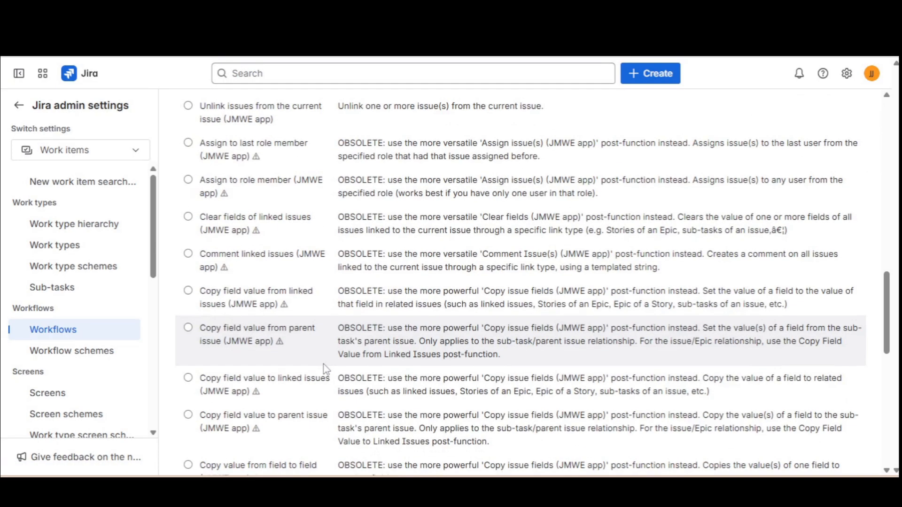
{"action": "left_click", "coordinate": [246, 415]}
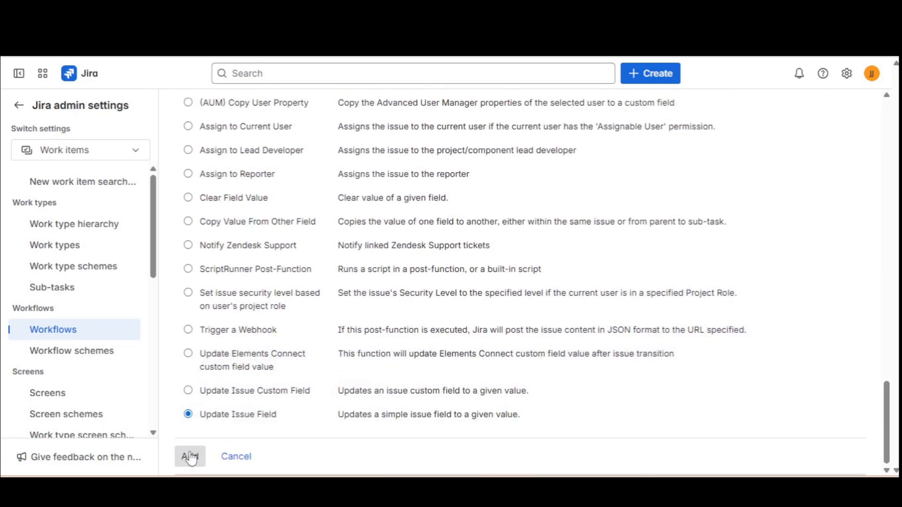
{"action": "left_click", "coordinate": [190, 457]}
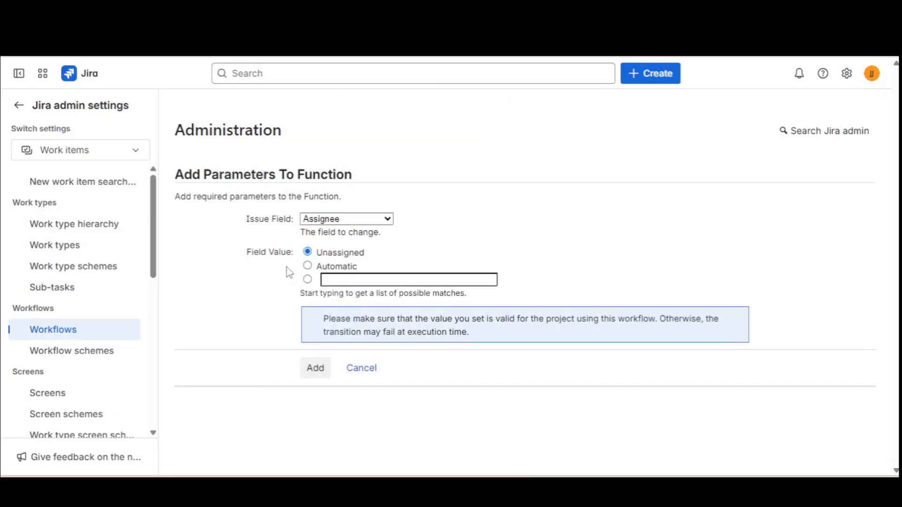
- Configure the Cancelado transition's post function to set the Resolution field to Done and add it
{"action": "left_click", "coordinate": [345, 203]}
{"action": "left_click", "coordinate": [333, 280]}
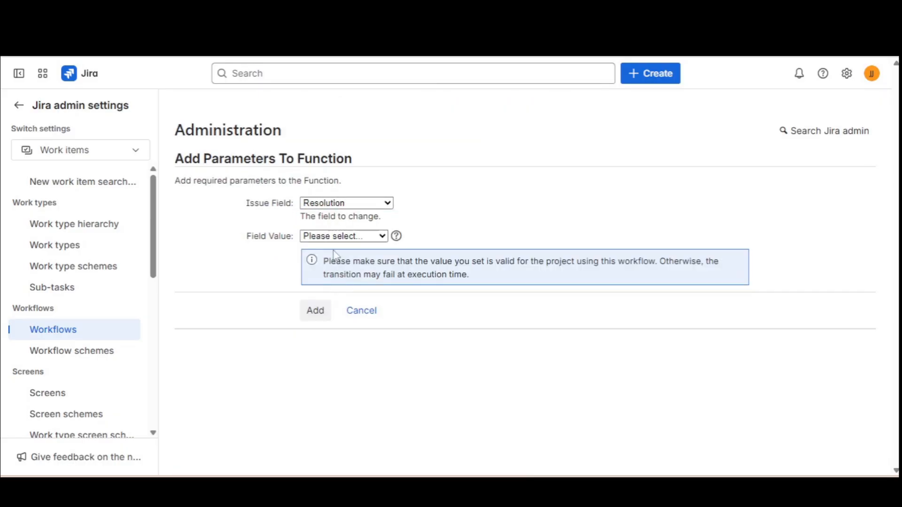
{"action": "left_click", "coordinate": [343, 238]}
{"action": "left_click", "coordinate": [327, 284]}
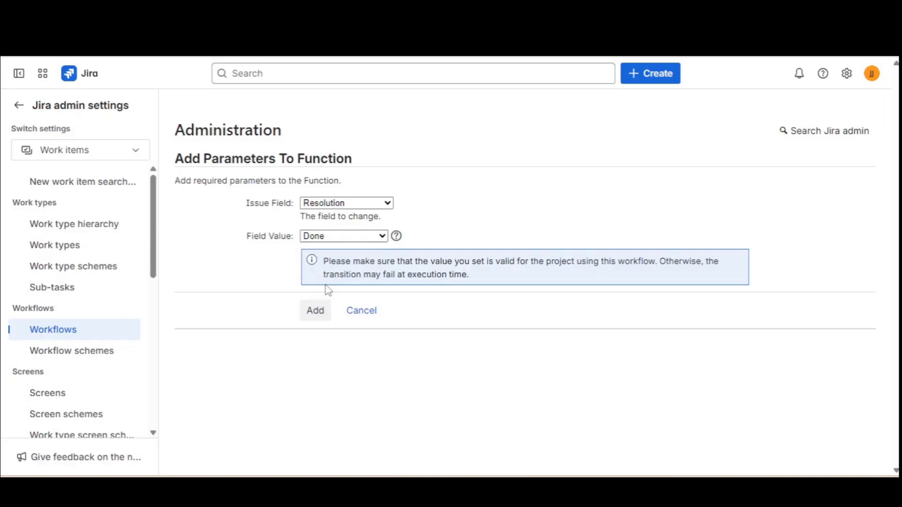
{"action": "left_click", "coordinate": [305, 321]}
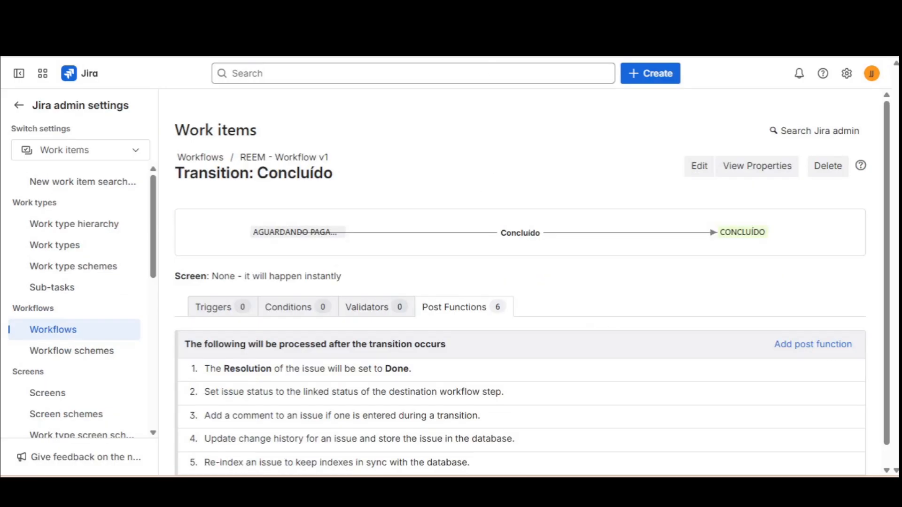
- Open the diagram of REEM - Workflow v1 and review its statuses, transitions and activation state
{"action": "left_click", "coordinate": [318, 161]}
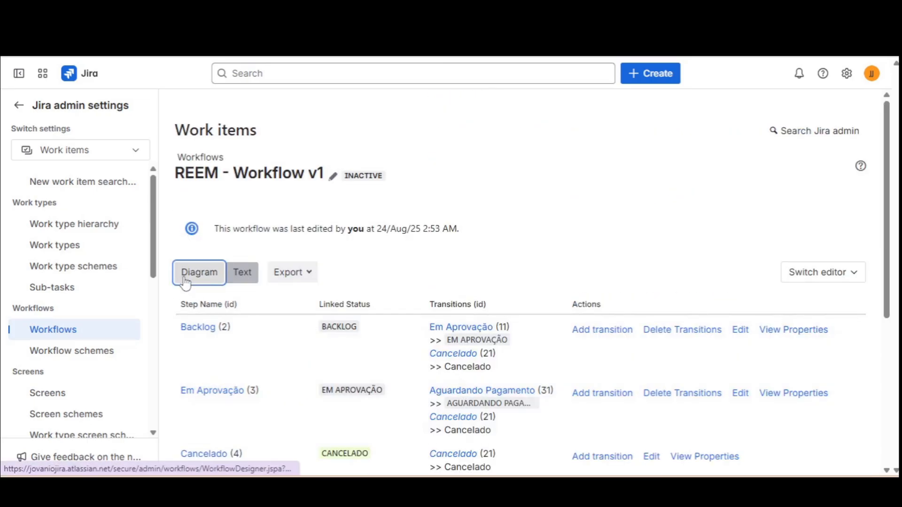
{"action": "left_click", "coordinate": [186, 281]}
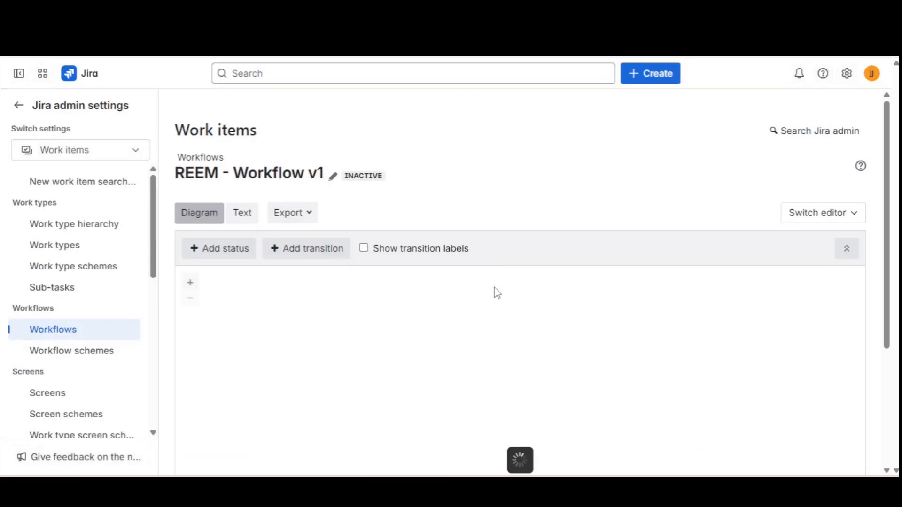
{"action": "scroll", "coordinate": [500, 305], "scroll_direction": "down", "scroll_amount": 3}
{"action": "left_click", "coordinate": [642, 294]}
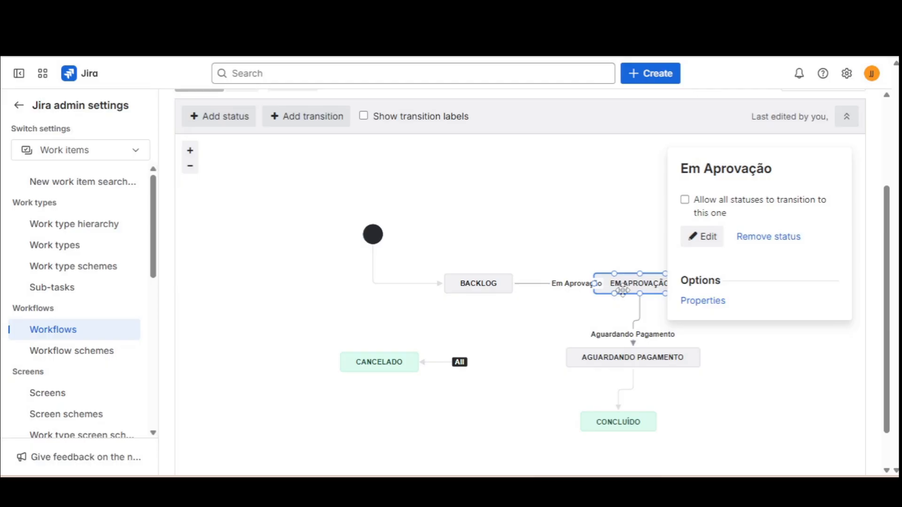
{"action": "scroll", "coordinate": [622, 290], "scroll_direction": "up", "scroll_amount": 3}
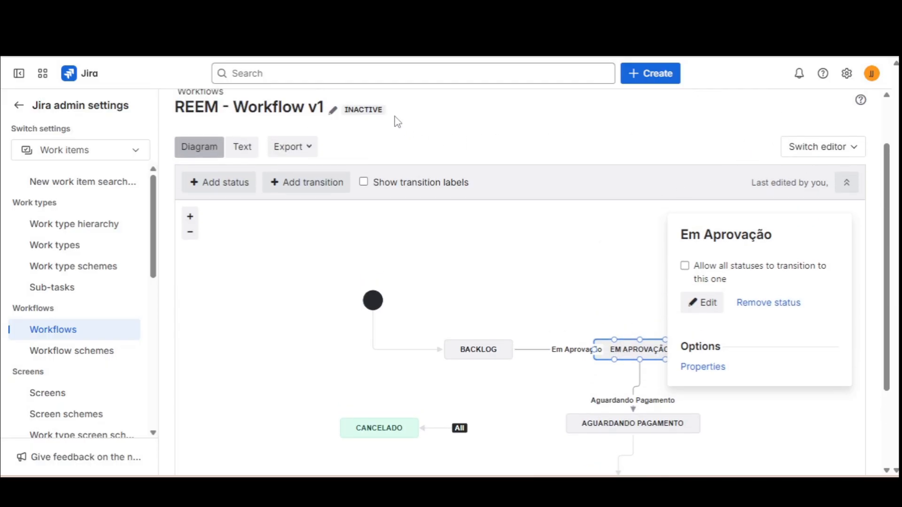
{"action": "left_click_drag", "start_coordinate": [397, 122], "coordinate": [350, 112]}
{"action": "left_click", "coordinate": [610, 305]}
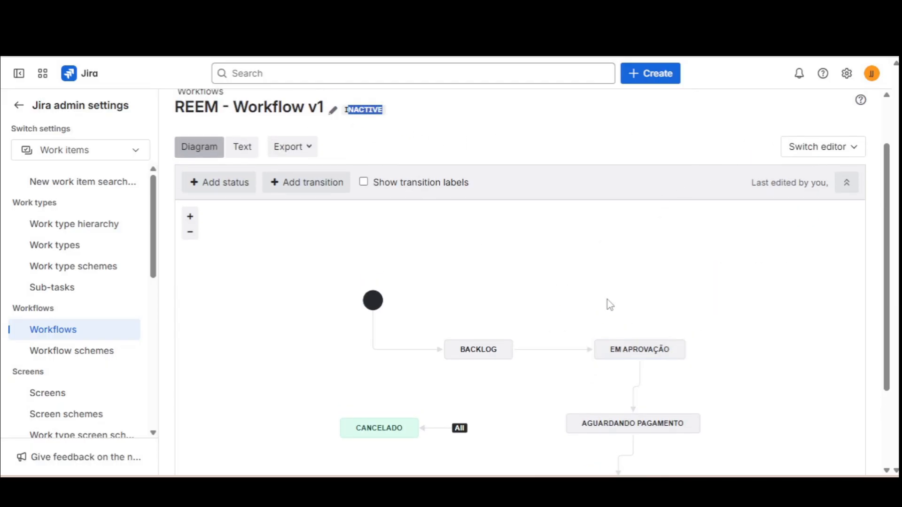
- Copy the workflow name "REEM - Workflow v1" and return to the Reembolso project's workflow settings
{"action": "scroll", "coordinate": [564, 305], "scroll_direction": "up", "scroll_amount": 3}
{"action": "left_click", "coordinate": [321, 176]}
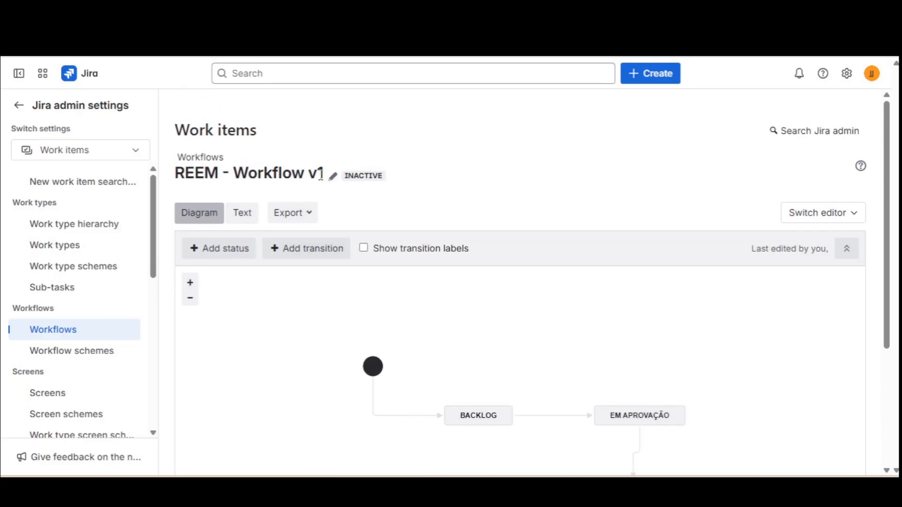
{"action": "left_click_drag", "start_coordinate": [321, 176], "coordinate": [177, 175]}
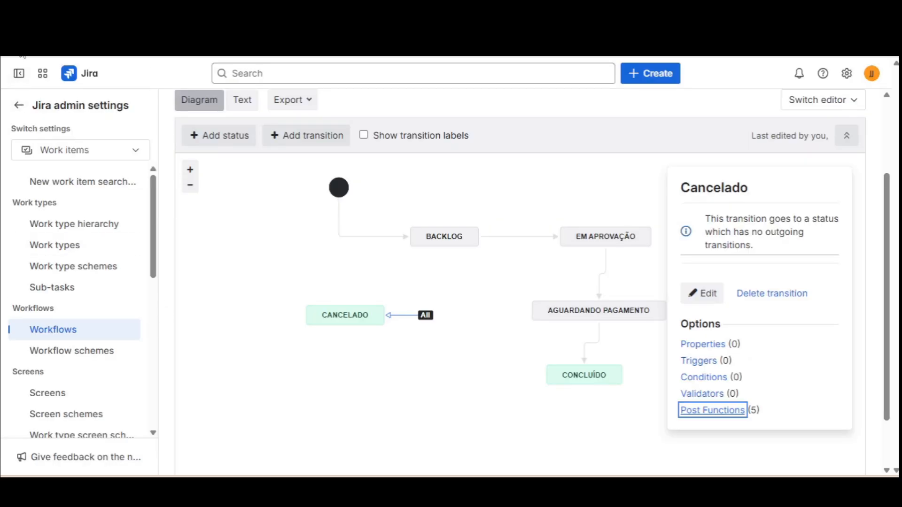
{"action": "left_click", "coordinate": [19, 48]}
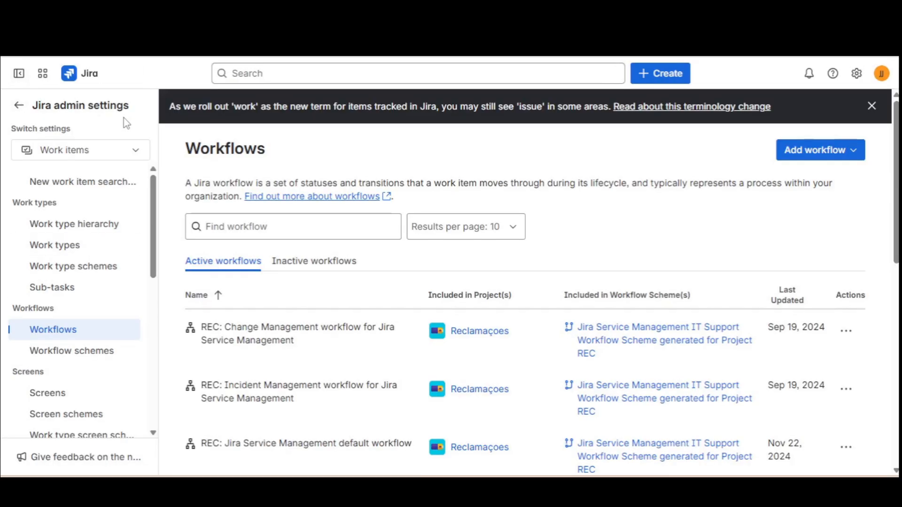
{"action": "left_click", "coordinate": [24, 56]}
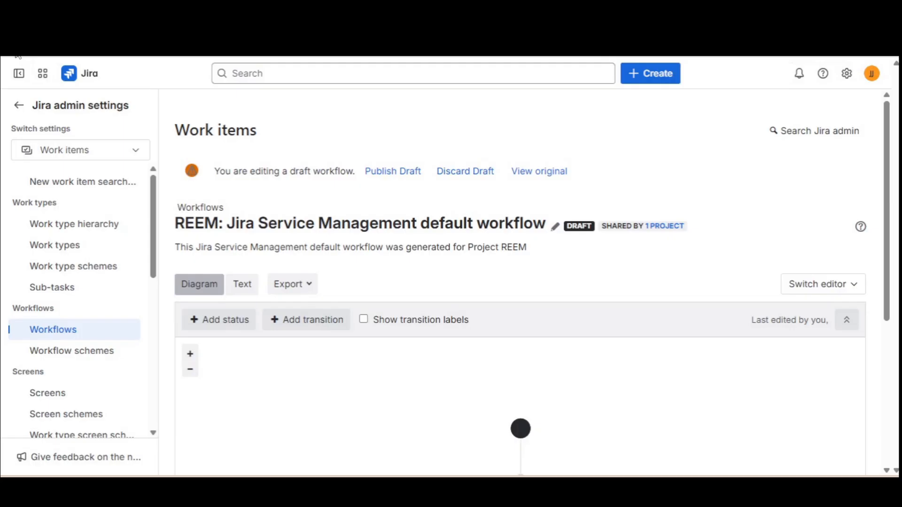
{"action": "left_click", "coordinate": [17, 56]}
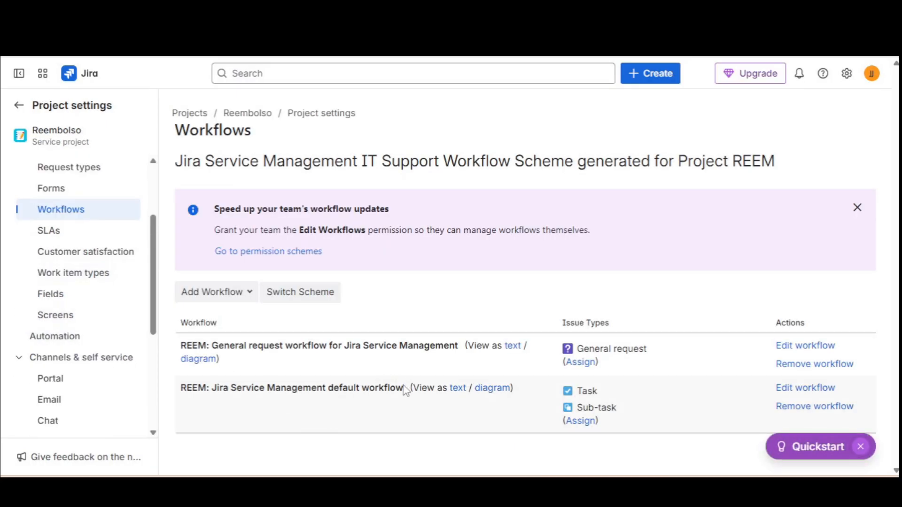
- Examine which issue types are assigned to each workflow in the Reembolso project's scheme
{"action": "left_click_drag", "start_coordinate": [606, 393], "coordinate": [557, 413]}
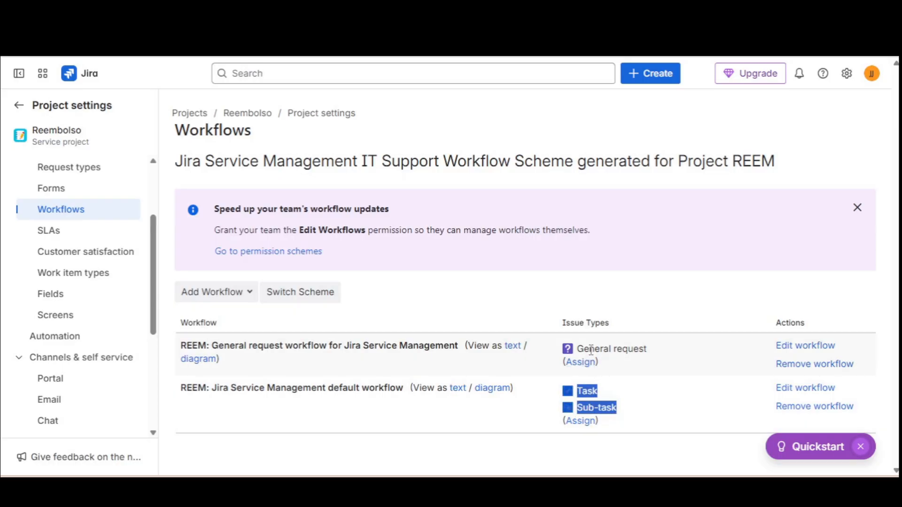
{"action": "left_click_drag", "start_coordinate": [594, 349], "coordinate": [628, 349]}
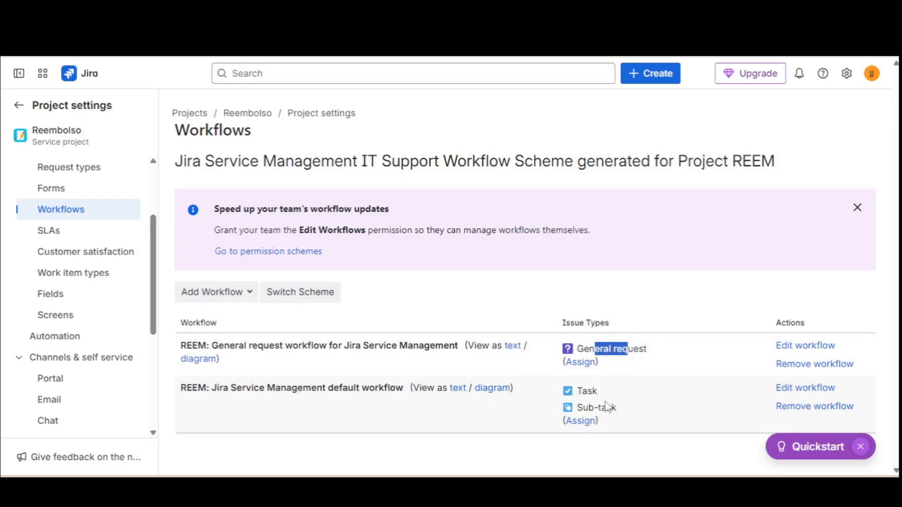
{"action": "left_click", "coordinate": [580, 393]}
{"action": "left_click_drag", "start_coordinate": [579, 390], "coordinate": [598, 391]}
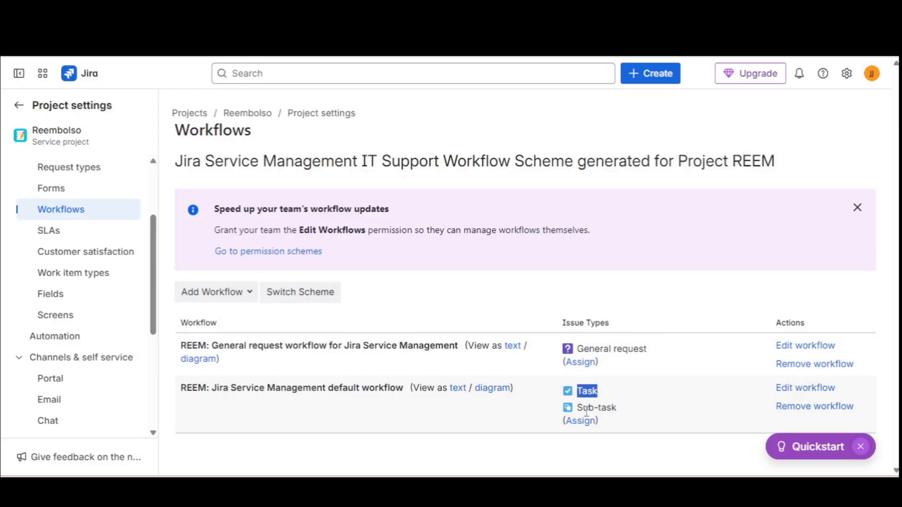
{"action": "left_click_drag", "start_coordinate": [579, 407], "coordinate": [625, 413]}
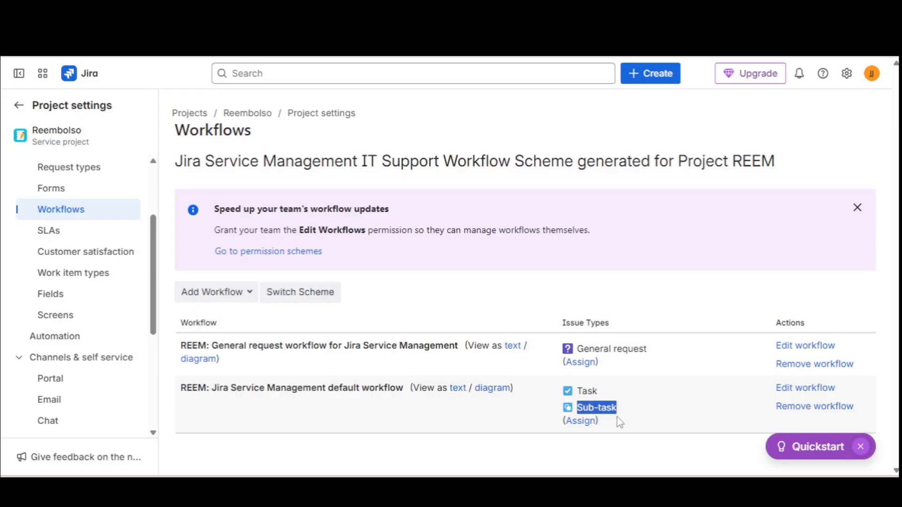
- Add the existing workflow REEM - Workflow v1 to the Reembolso project's scheme and assign the Task issue type to it
{"action": "left_click", "coordinate": [220, 299]}
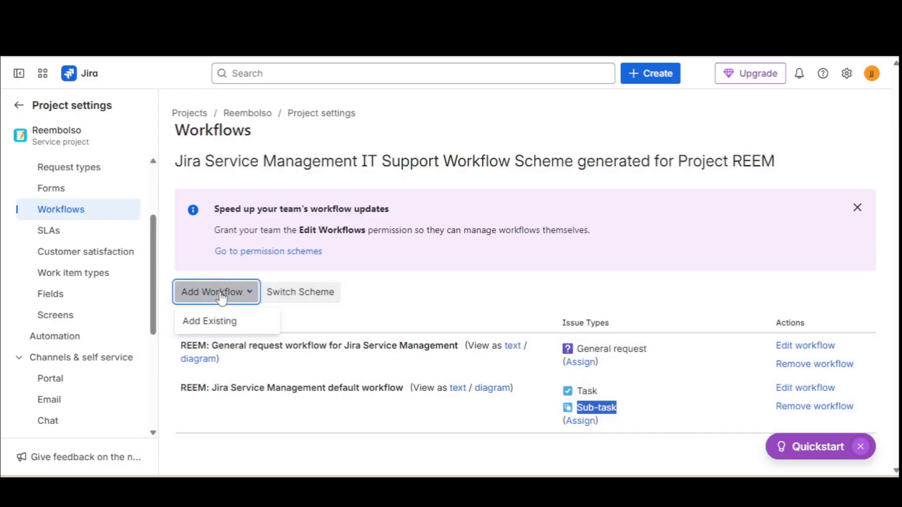
{"action": "left_click", "coordinate": [224, 327]}
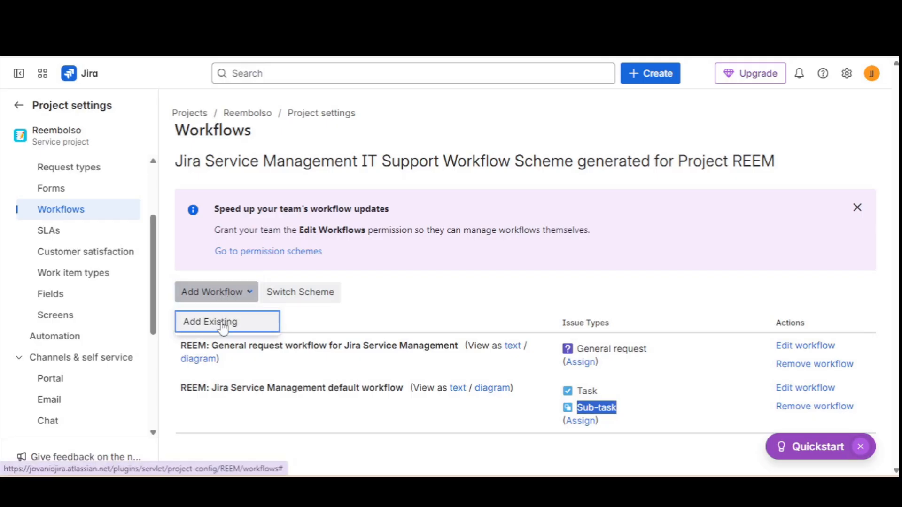
{"action": "key", "text": "ctrl+f"}
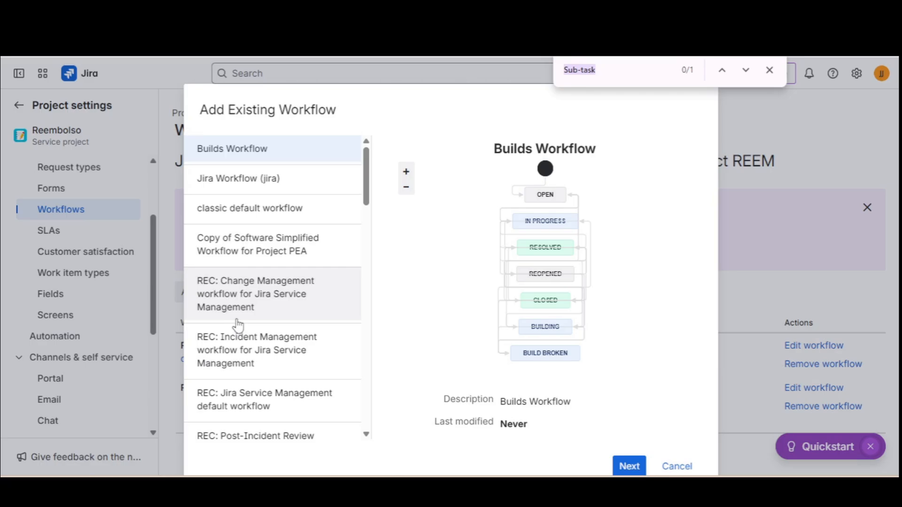
{"action": "type", "text": "REEM - Workflow v1"}
{"action": "left_click", "coordinate": [244, 295]}
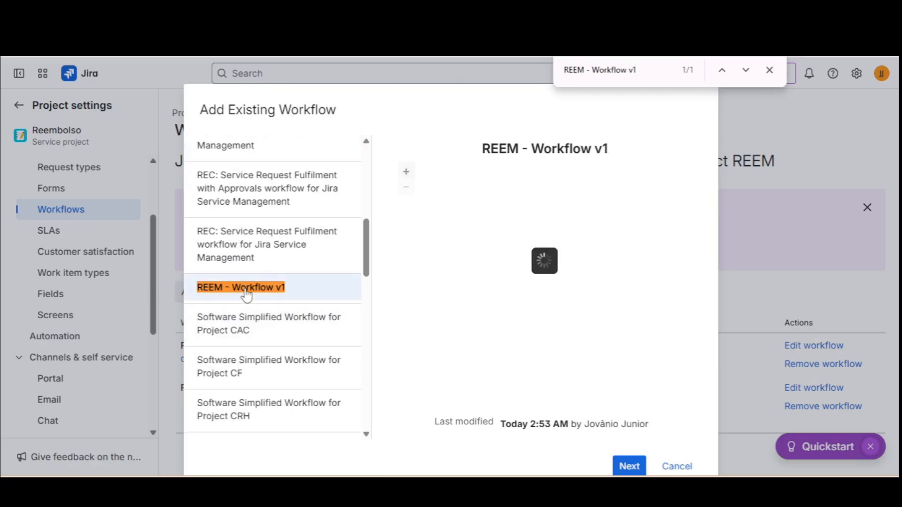
{"action": "left_click_drag", "start_coordinate": [551, 150], "coordinate": [610, 150]}
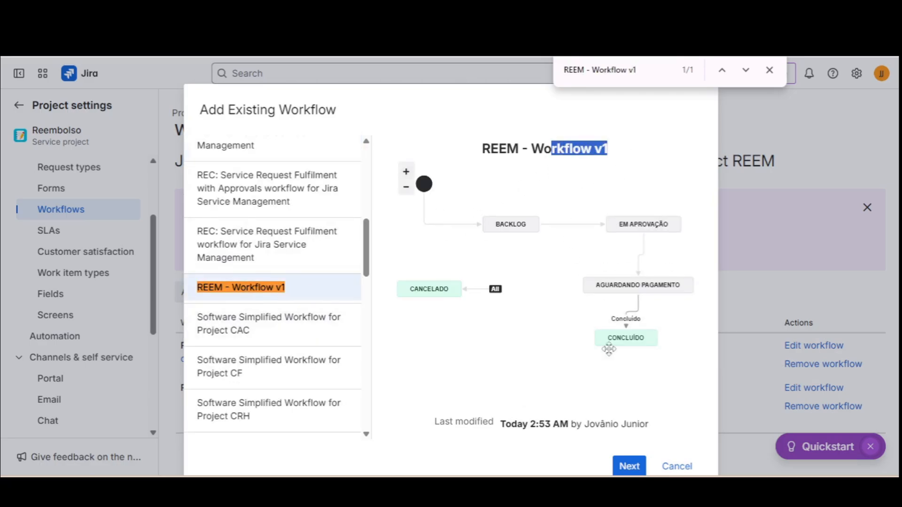
{"action": "left_click", "coordinate": [629, 466]}
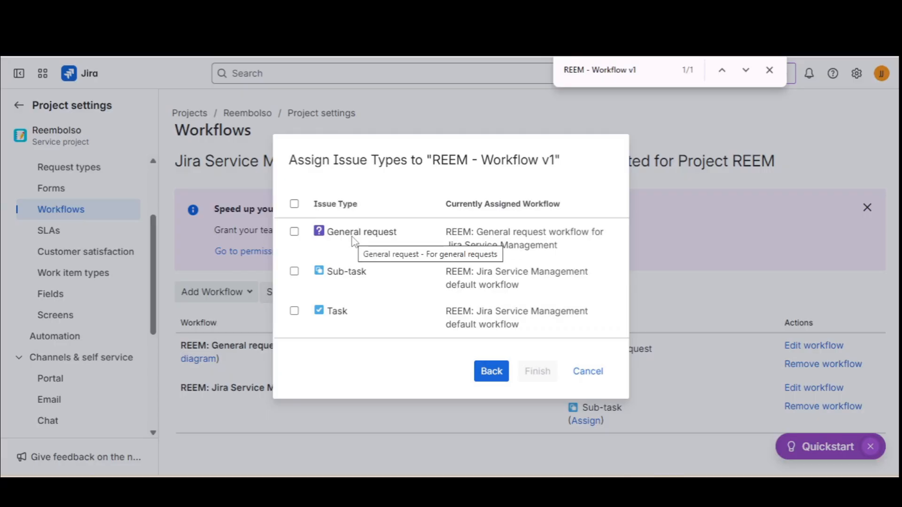
{"action": "left_click", "coordinate": [295, 311]}
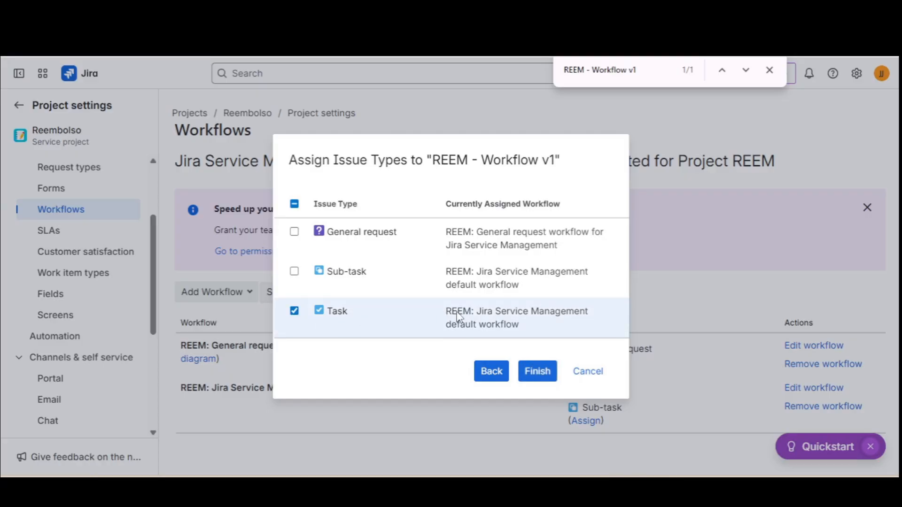
{"action": "left_click", "coordinate": [539, 375]}
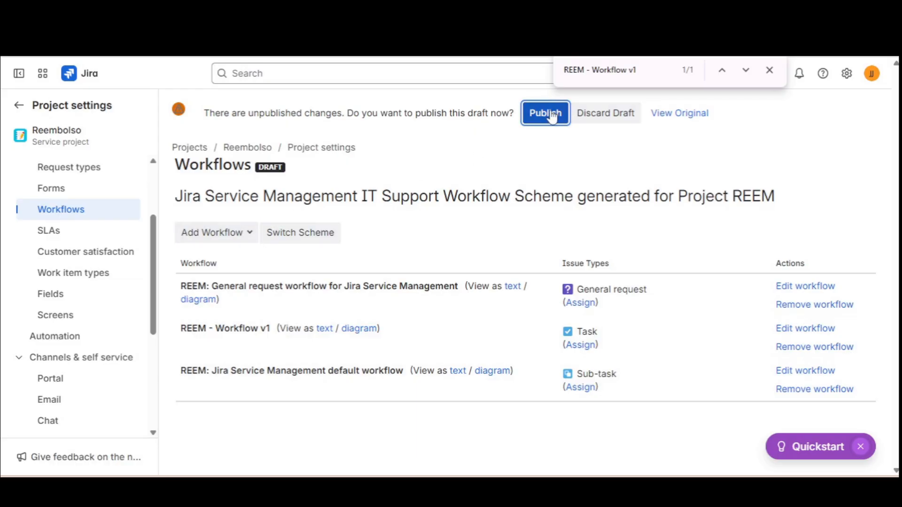
- Publish the draft workflow scheme, associate the workflows and acknowledge the migration, checking the entry for REEM - Workflow v1
{"action": "key", "text": "Escape"}
{"action": "left_click", "coordinate": [552, 115]}
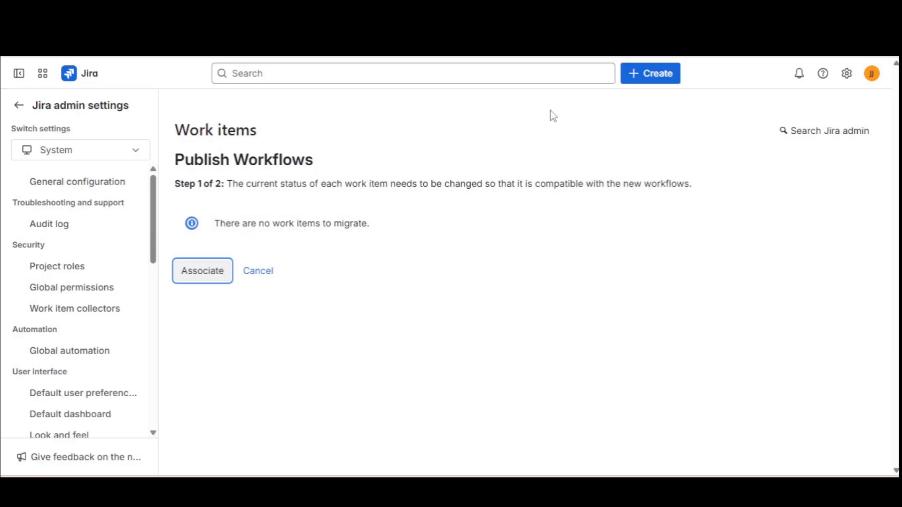
{"action": "left_click", "coordinate": [221, 281]}
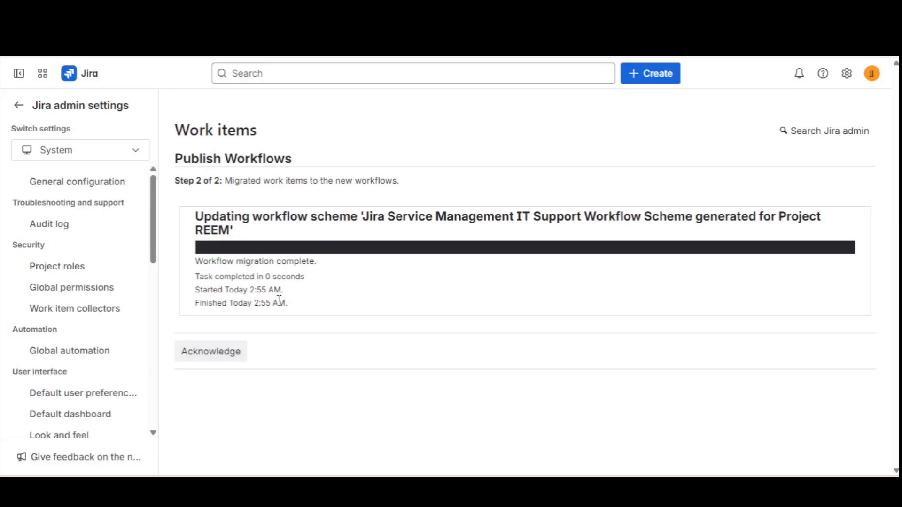
{"action": "left_click_drag", "start_coordinate": [282, 262], "coordinate": [317, 261]}
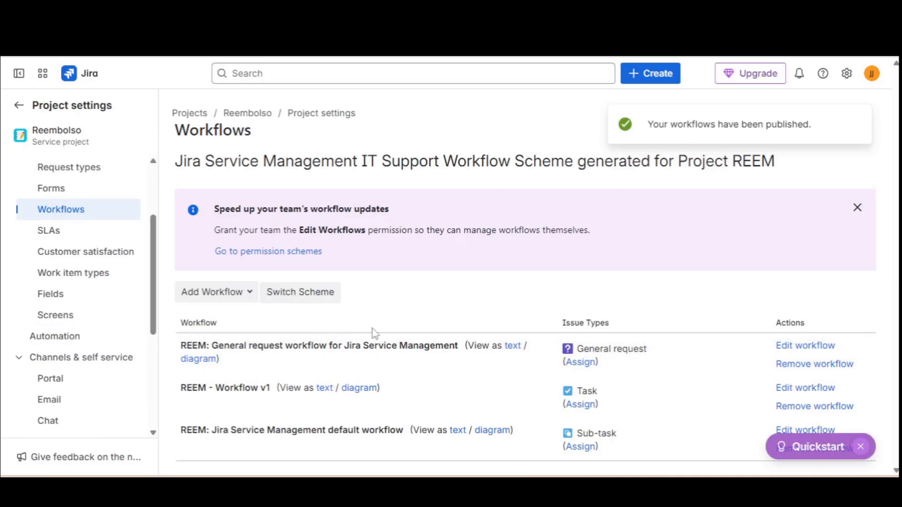
{"action": "left_click_drag", "start_coordinate": [181, 390], "coordinate": [272, 392]}
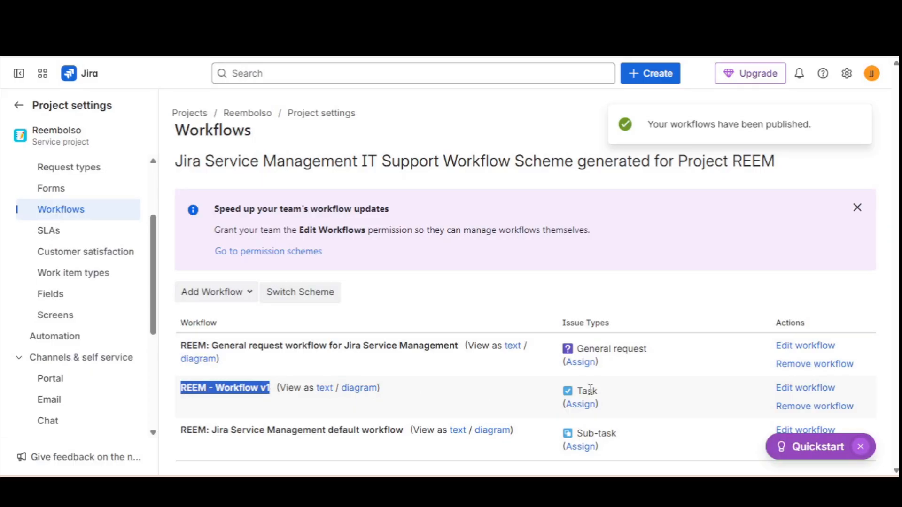
- Check the issue types assigned to the workflows and view the diagram of the default workflow used for Sub-task
{"action": "left_click_drag", "start_coordinate": [582, 390], "coordinate": [611, 394]}
{"action": "left_click", "coordinate": [611, 393]}
{"action": "left_click_drag", "start_coordinate": [577, 433], "coordinate": [618, 435]}
{"action": "left_click", "coordinate": [618, 435]}
{"action": "left_click", "coordinate": [483, 432]}
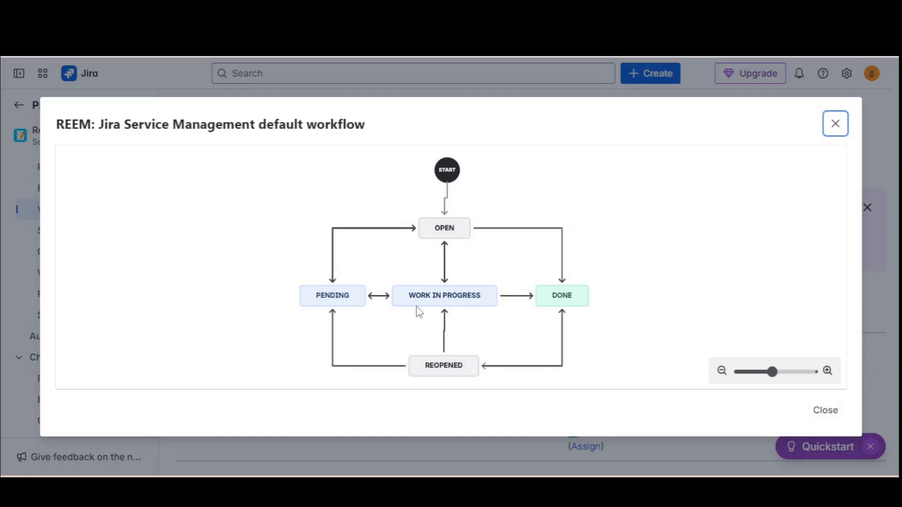
{"action": "key", "text": "Escape"}
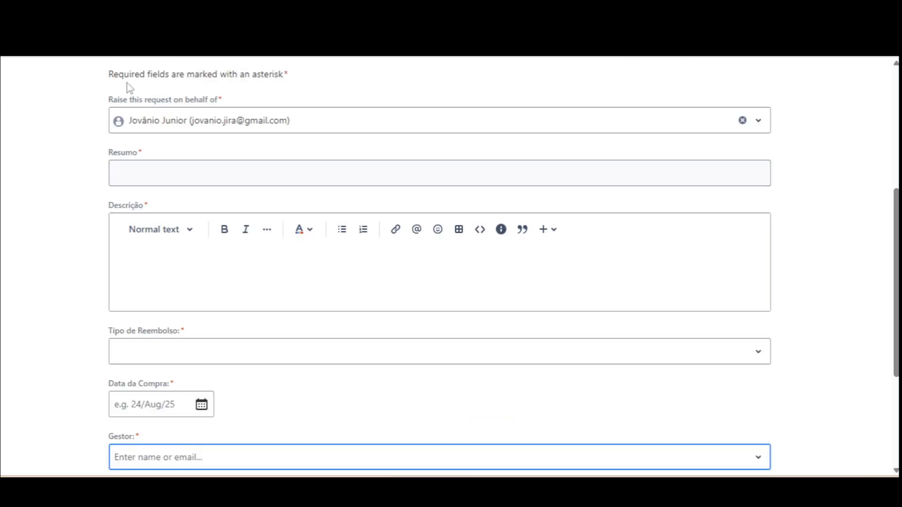
- Start a new Solicitação de Reembolso request in the Reembolso customer portal and set Resumo to "Reembolso da última viagem Julho"
{"action": "scroll", "coordinate": [127, 83], "scroll_direction": "up", "scroll_amount": 5}
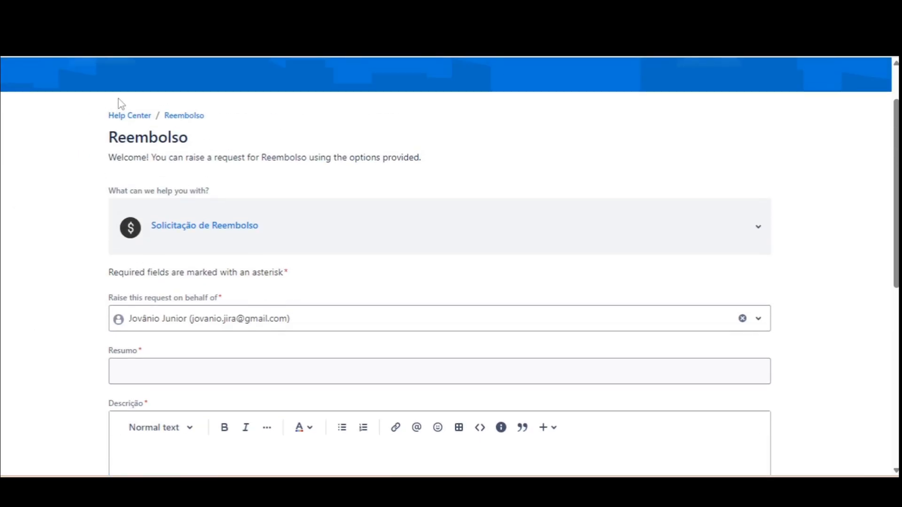
{"action": "left_click", "coordinate": [183, 117]}
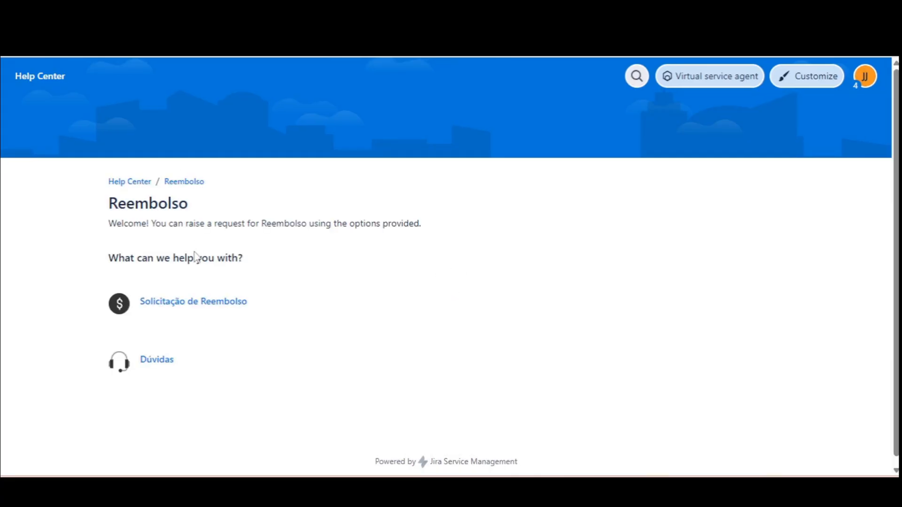
{"action": "left_click", "coordinate": [197, 313]}
{"action": "scroll", "coordinate": [196, 311], "scroll_direction": "down", "scroll_amount": 3}
{"action": "left_click", "coordinate": [176, 308]}
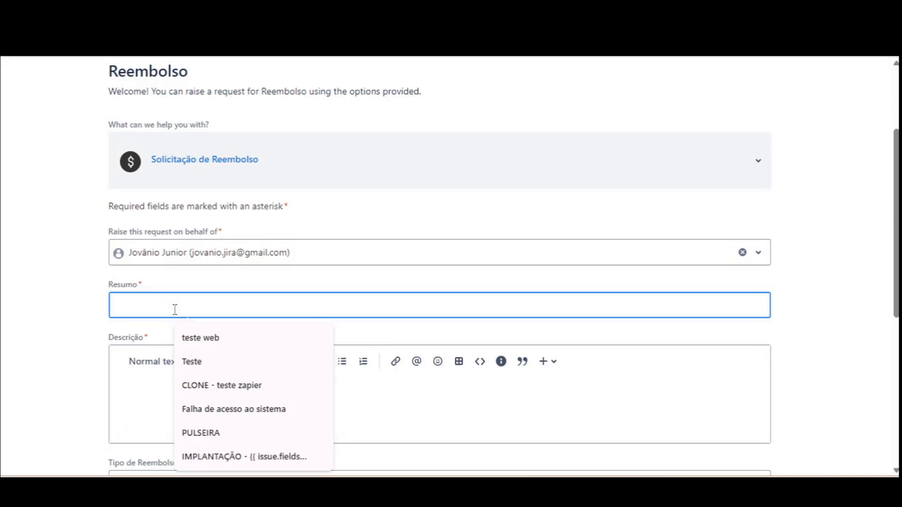
{"action": "type", "text": "Reembolso"}
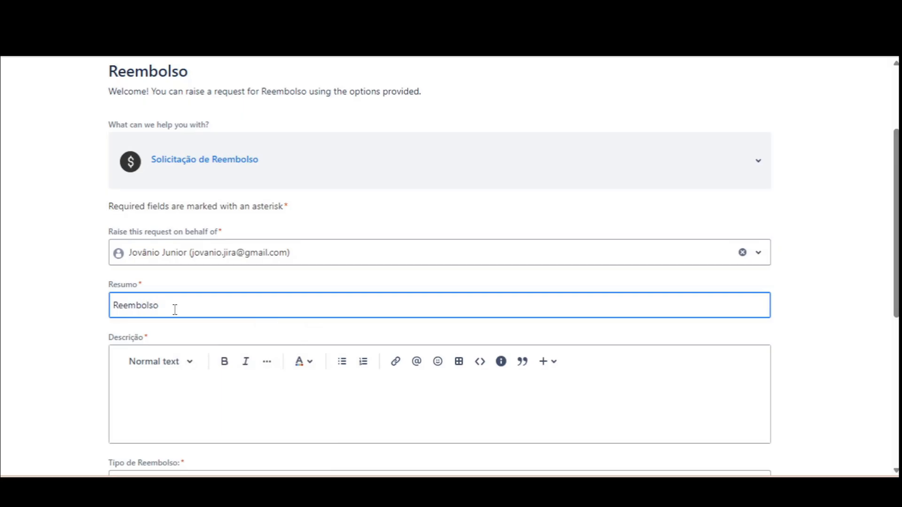
{"action": "type", "text": " da última viagem"}
- Copy the Resumo text into the request's Descrição field
{"action": "left_click", "coordinate": [167, 407]}
{"action": "key", "text": "shift+Tab"}
{"action": "key", "text": "ctrl+c"}
{"action": "left_click", "coordinate": [217, 394]}
{"action": "key", "text": "ctrl+v"}
- Set Data da Compra to 4/Jul/25 and Tipo de Reembolso to Viagem
{"action": "scroll", "coordinate": [217, 394], "scroll_direction": "down", "scroll_amount": 4}
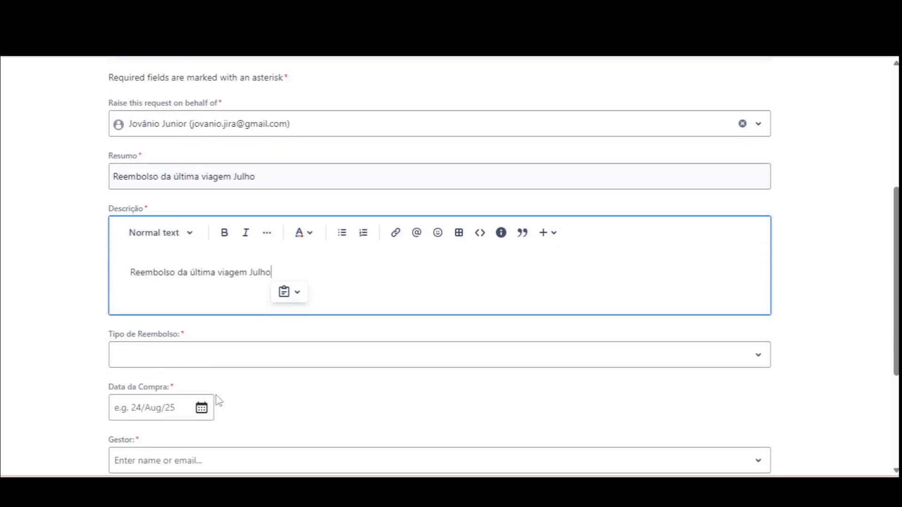
{"action": "left_click", "coordinate": [141, 339]}
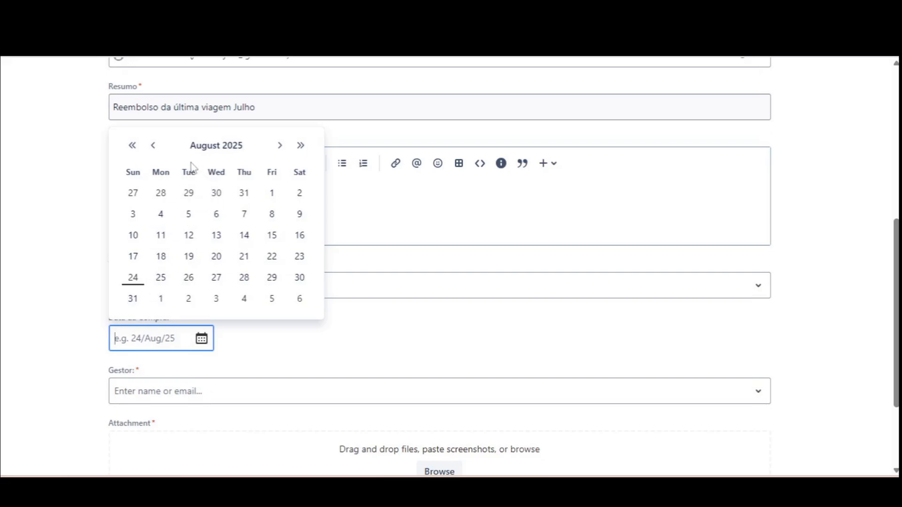
{"action": "left_click", "coordinate": [154, 146]}
{"action": "left_click", "coordinate": [153, 145]}
{"action": "left_click", "coordinate": [280, 146]}
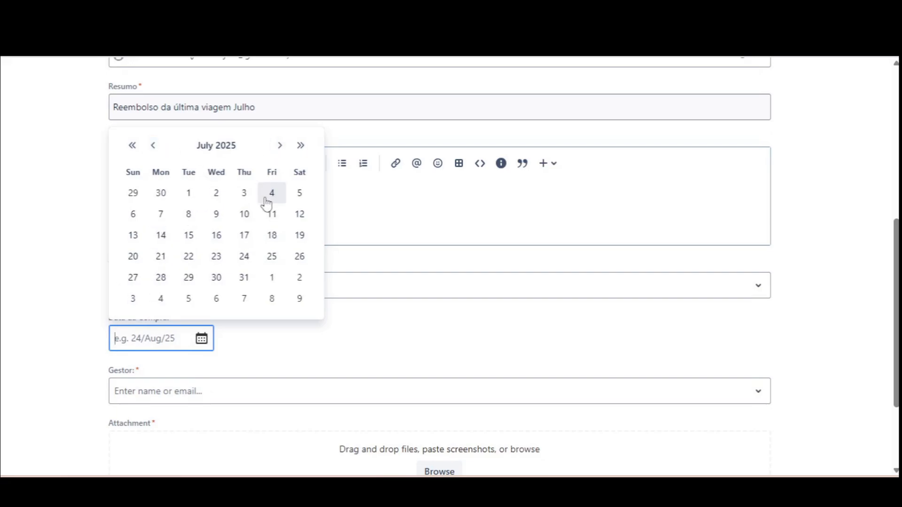
{"action": "left_click", "coordinate": [270, 194]}
{"action": "left_click", "coordinate": [164, 292]}
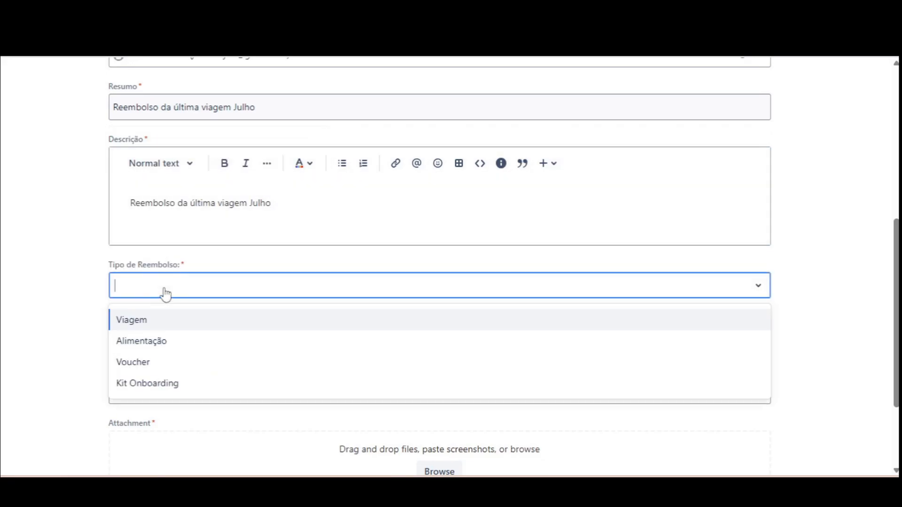
{"action": "left_click", "coordinate": [167, 325]}
- Choose the manager's account listed without an e-mail address as the request's Gestor
{"action": "left_click", "coordinate": [163, 397]}
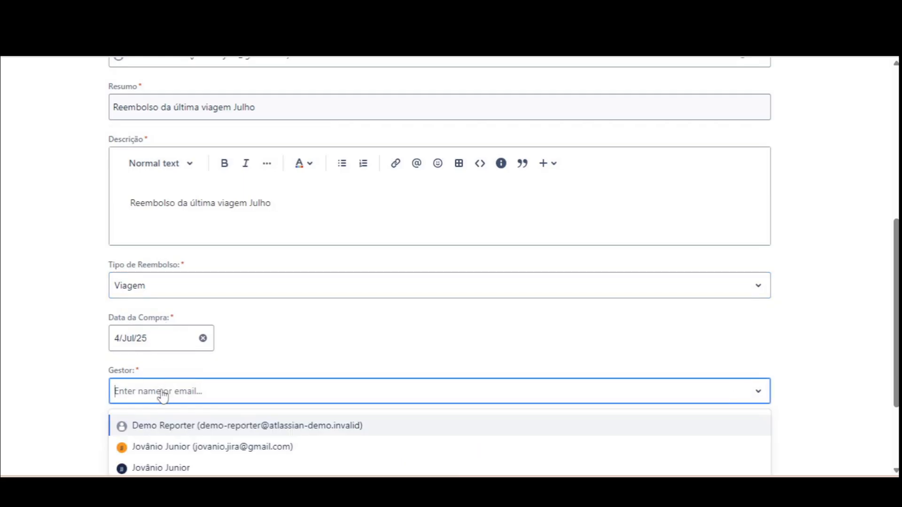
{"action": "left_click", "coordinate": [155, 451]}
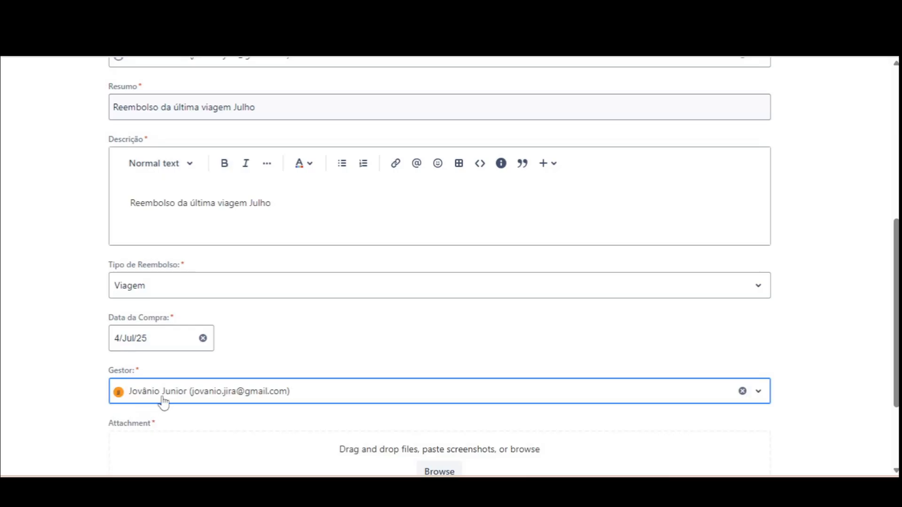
{"action": "left_click", "coordinate": [230, 400]}
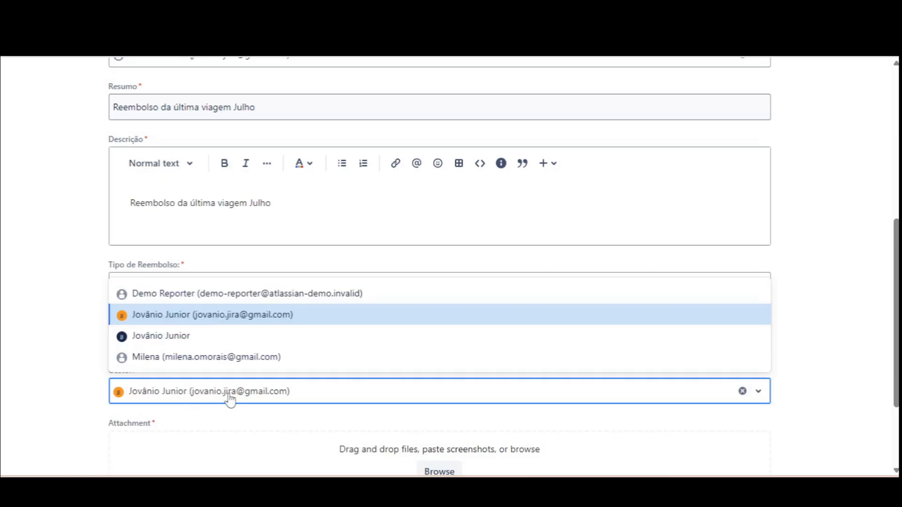
{"action": "left_click", "coordinate": [183, 337]}
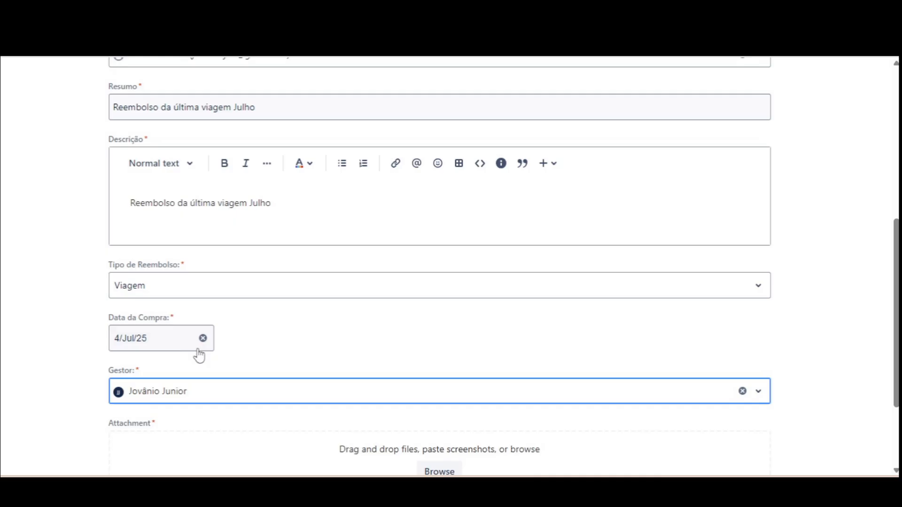
- Attach the file teste.png to the reimbursement request and submit it
{"action": "scroll", "coordinate": [200, 356], "scroll_direction": "down", "scroll_amount": 2}
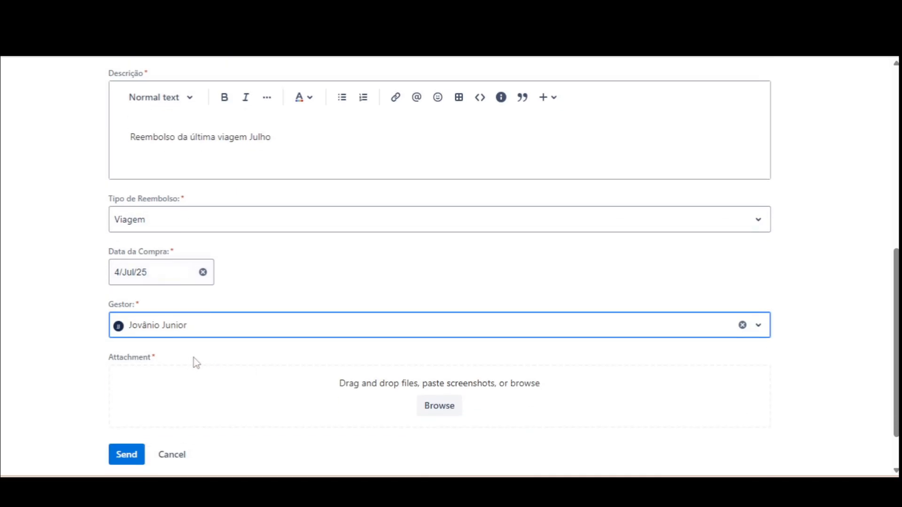
{"action": "double_click", "coordinate": [125, 362]}
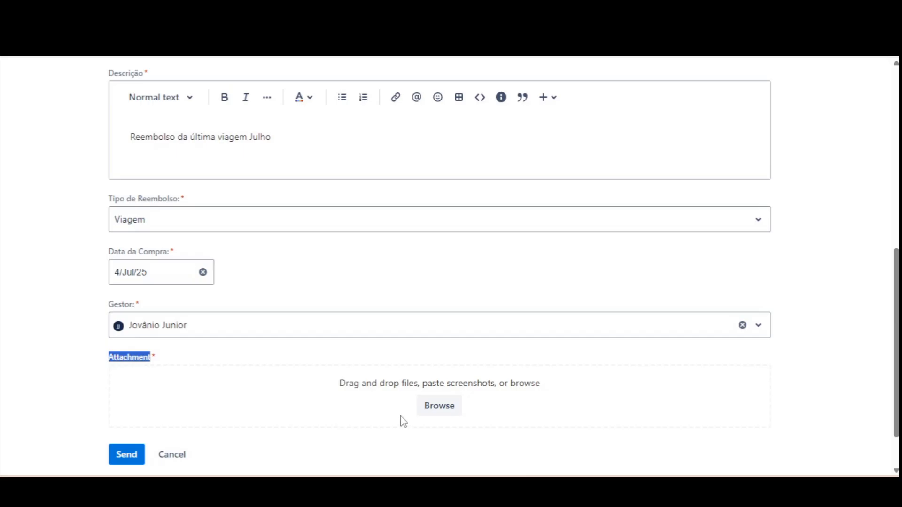
{"action": "left_click", "coordinate": [439, 404]}
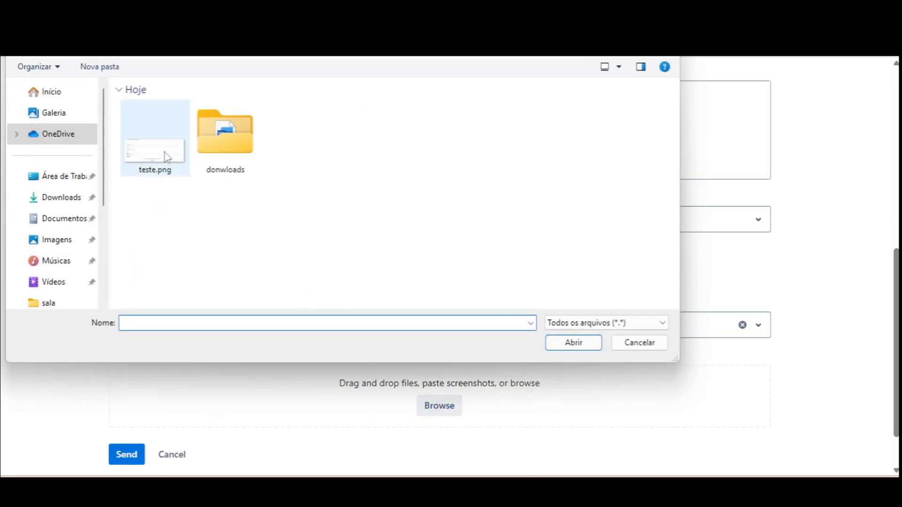
{"action": "left_click", "coordinate": [167, 157]}
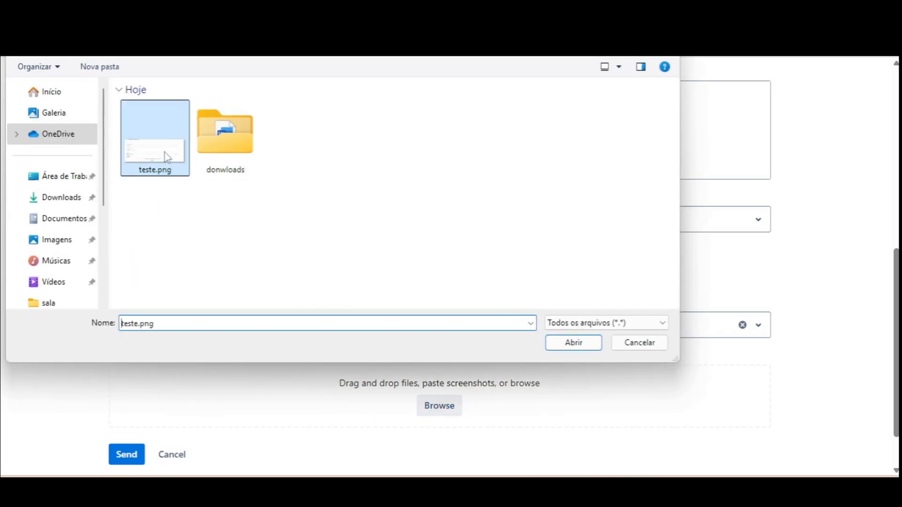
{"action": "left_click", "coordinate": [577, 345]}
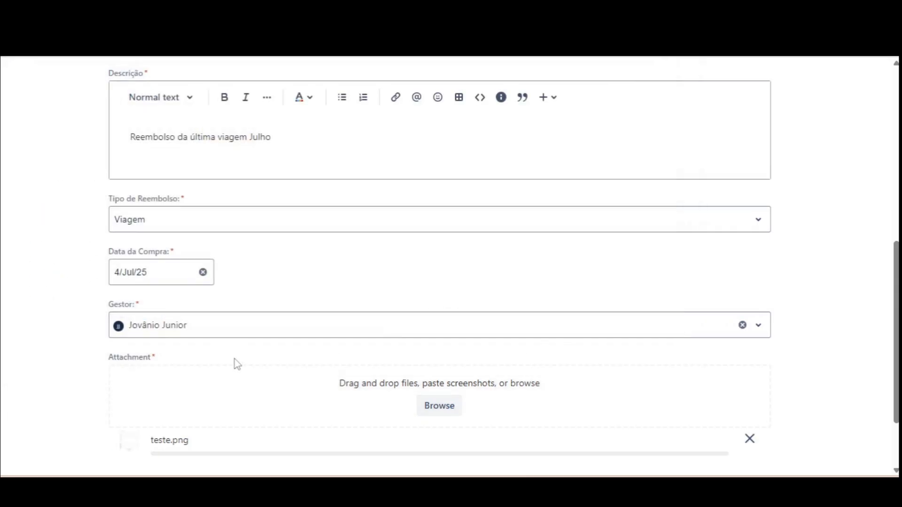
{"action": "scroll", "coordinate": [233, 362], "scroll_direction": "down", "scroll_amount": 2}
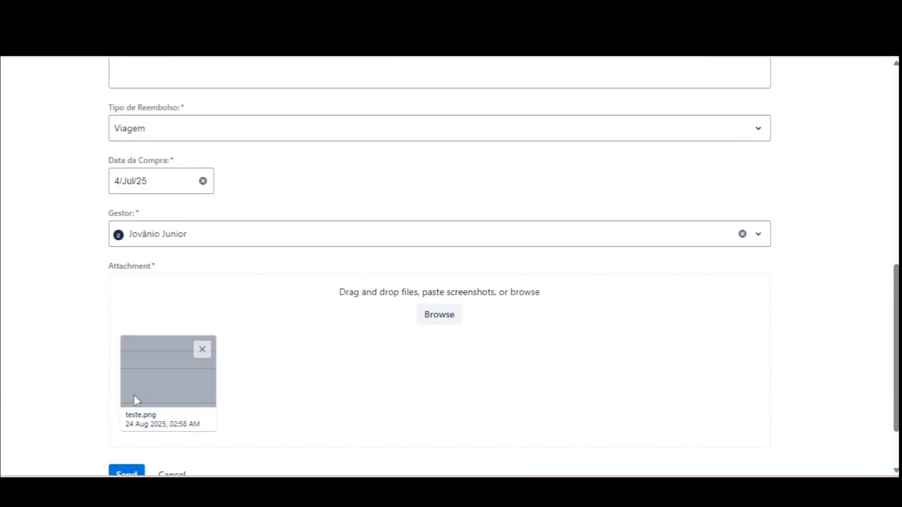
{"action": "scroll", "coordinate": [128, 423], "scroll_direction": "down", "scroll_amount": 2}
{"action": "left_click", "coordinate": [121, 416]}
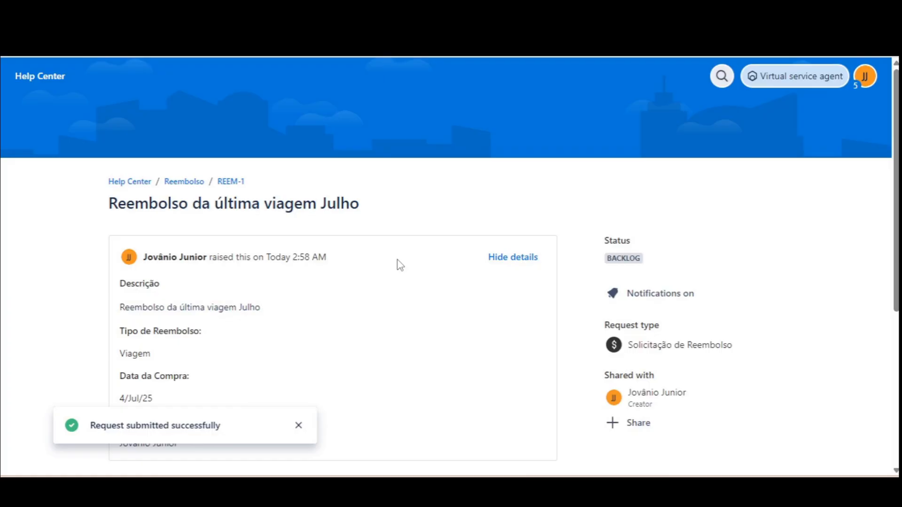
- Review the submitted request's field values, request type, status and attachment in the portal
{"action": "scroll", "coordinate": [357, 263], "scroll_direction": "down", "scroll_amount": 2}
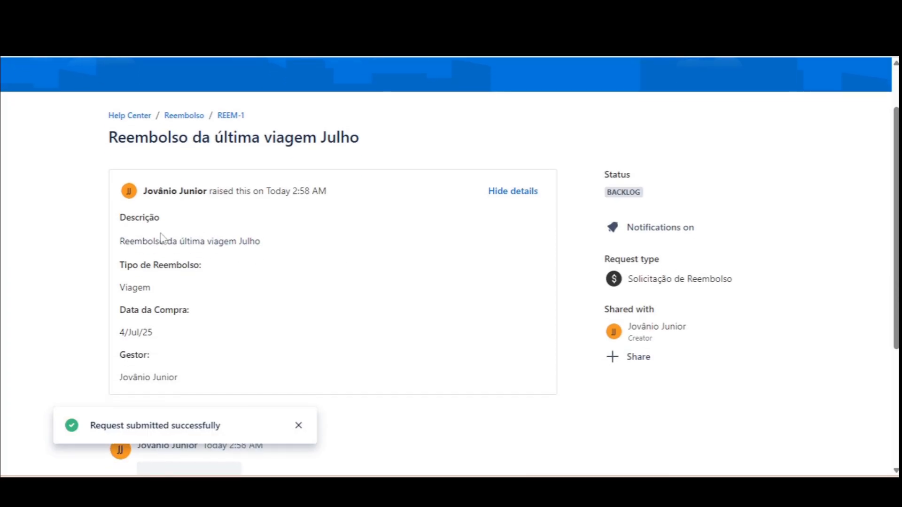
{"action": "left_click_drag", "start_coordinate": [132, 243], "coordinate": [184, 375]}
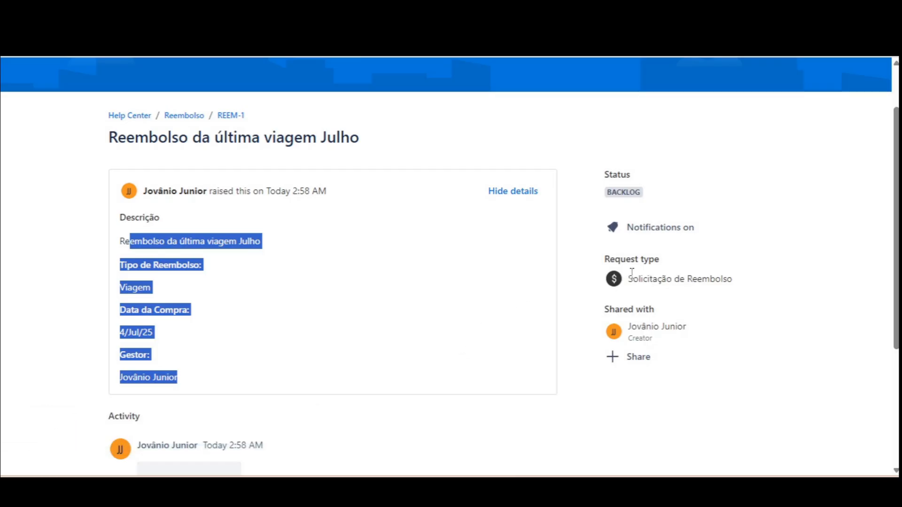
{"action": "left_click_drag", "start_coordinate": [628, 279], "coordinate": [749, 280]}
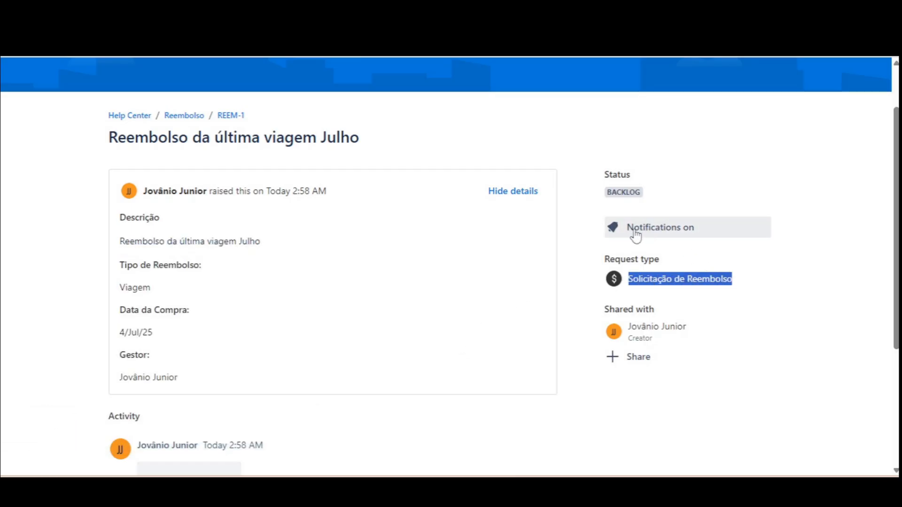
{"action": "scroll", "coordinate": [285, 322], "scroll_direction": "down", "scroll_amount": 3}
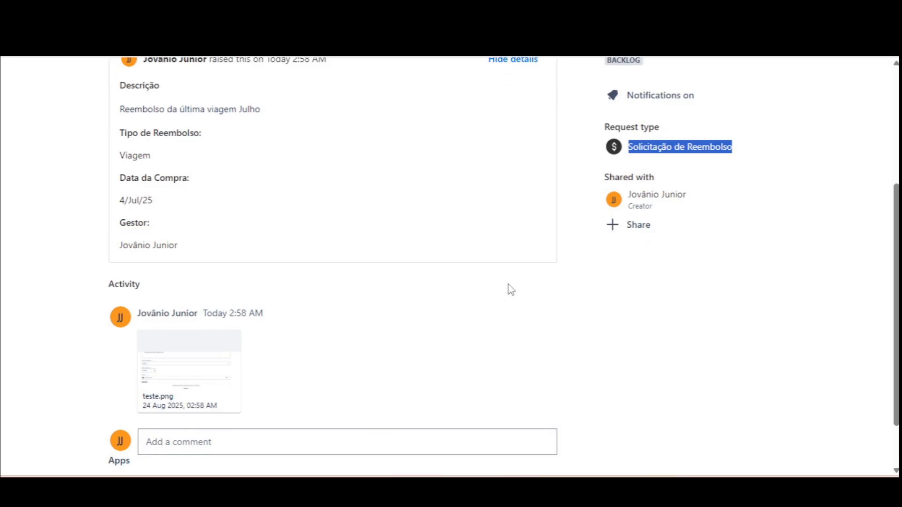
{"action": "scroll", "coordinate": [573, 206], "scroll_direction": "up", "scroll_amount": 3}
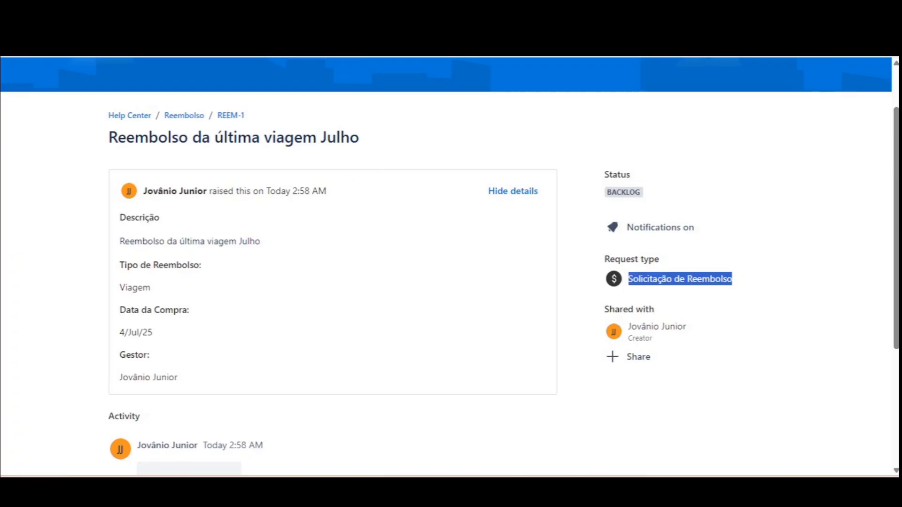
- Return to the Reembolso project in Jira and open request REEM-1 from the All open queue to review its details
{"action": "left_click", "coordinate": [225, 28]}
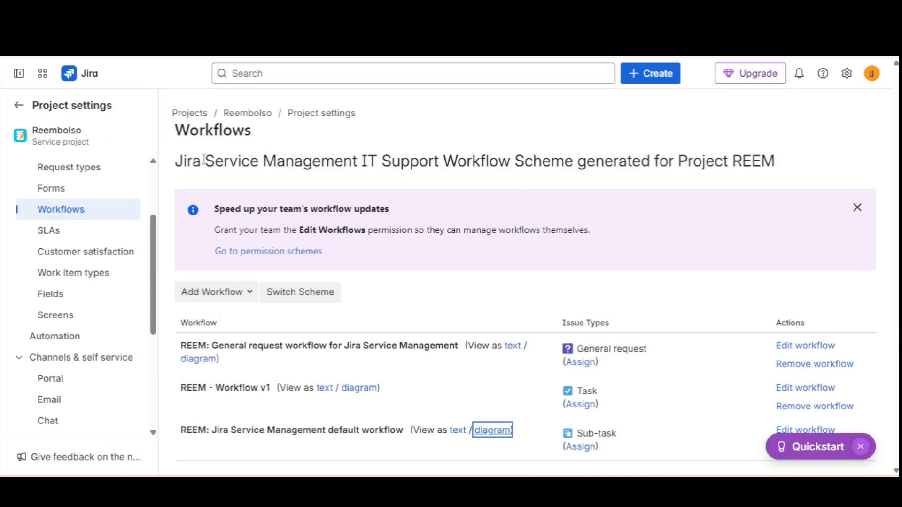
{"action": "left_click", "coordinate": [19, 105]}
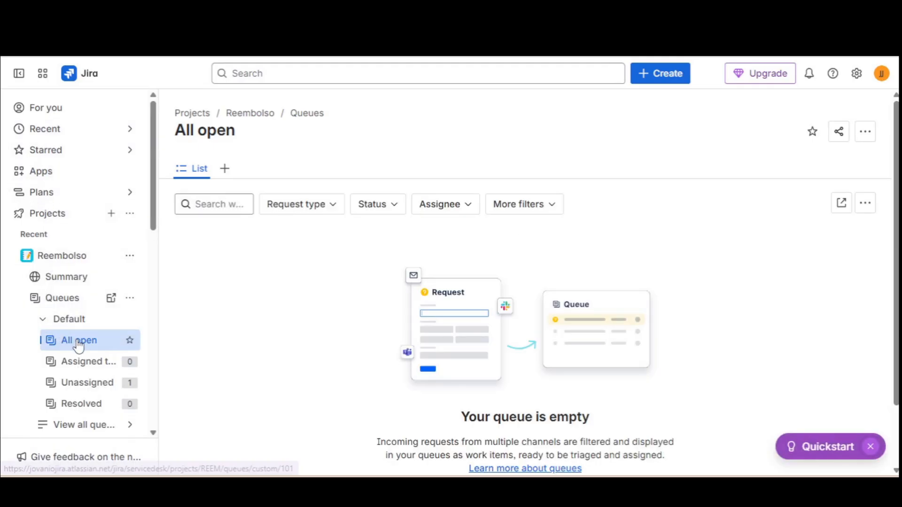
{"action": "left_click", "coordinate": [61, 340]}
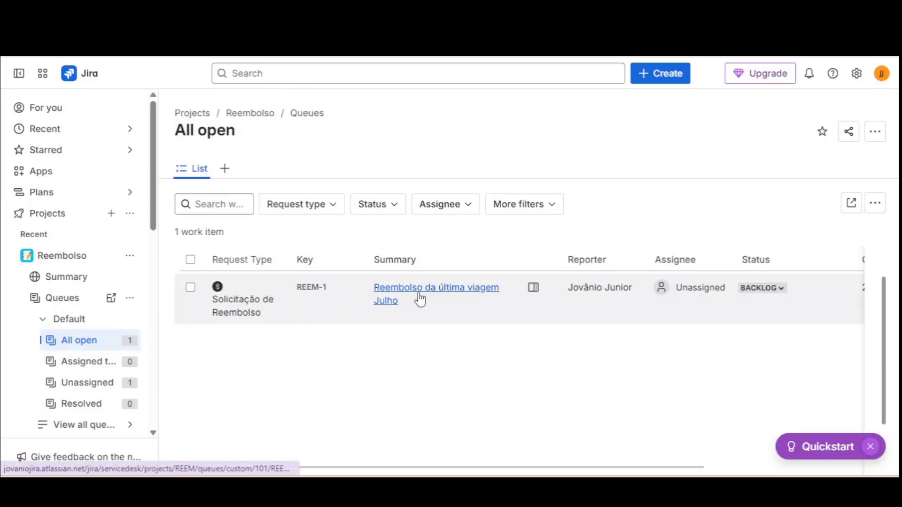
{"action": "left_click", "coordinate": [312, 288]}
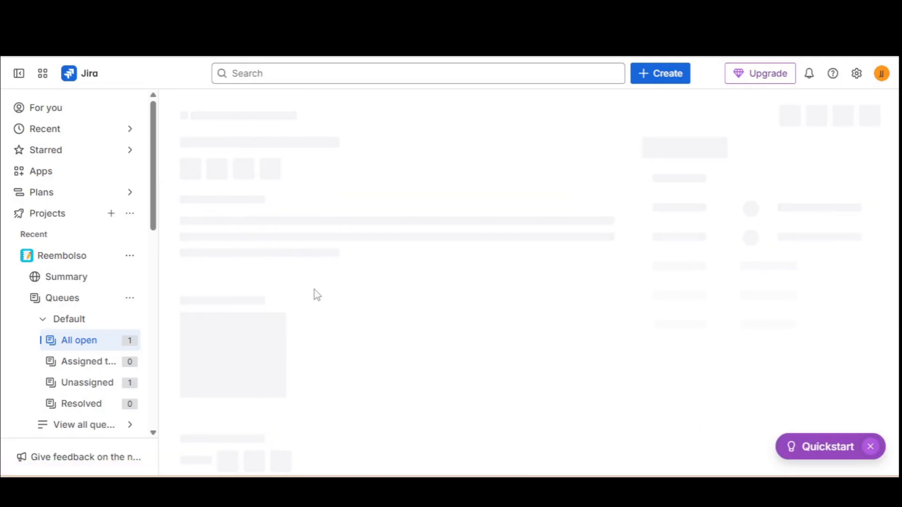
{"action": "scroll", "coordinate": [319, 293], "scroll_direction": "down", "scroll_amount": 2}
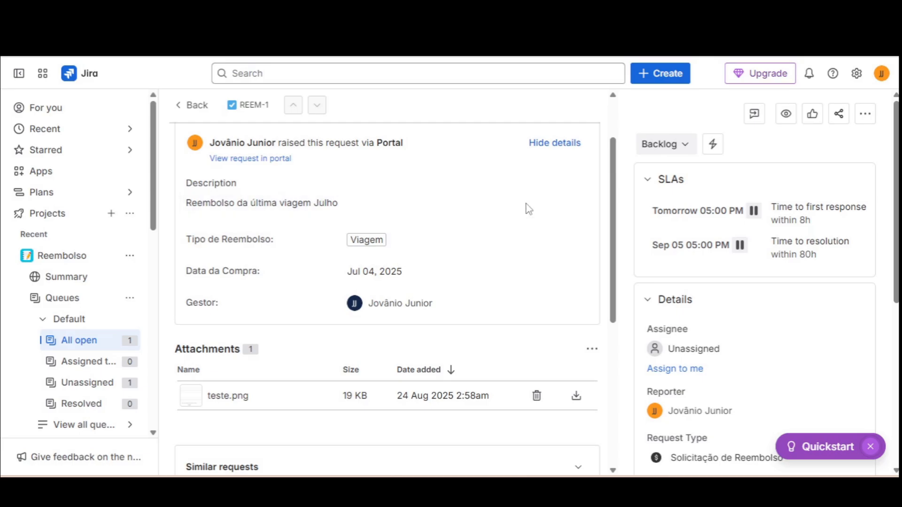
- Check the available status transitions of REEM-1 and examine its workflow diagram from Backlog to Concluído
{"action": "left_click", "coordinate": [663, 144]}
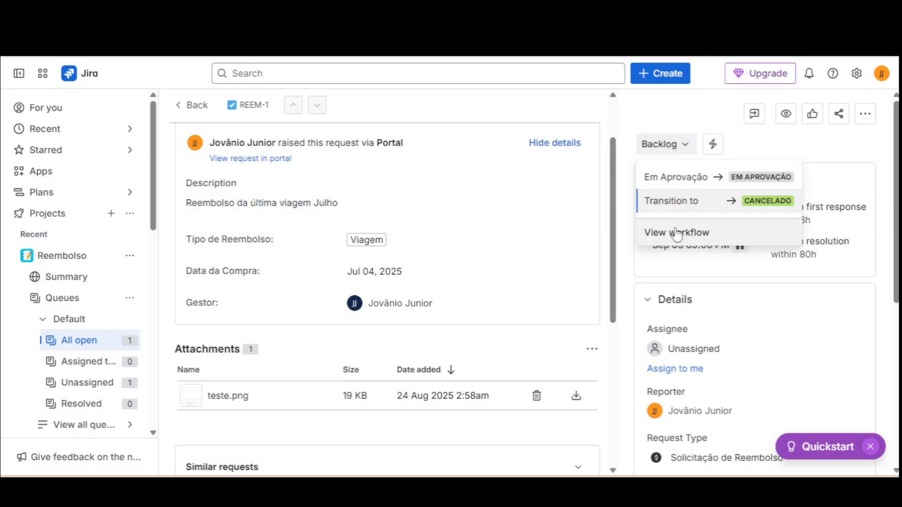
{"action": "left_click", "coordinate": [649, 231]}
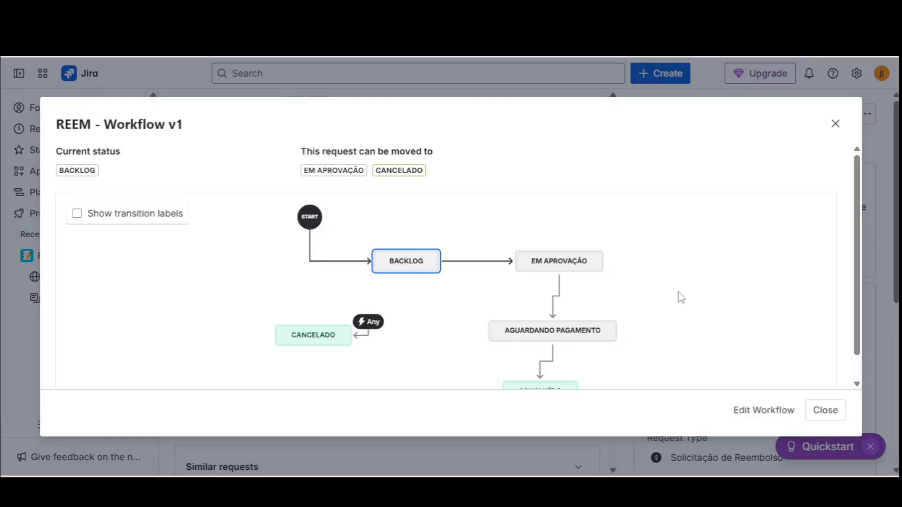
{"action": "mouse_move", "coordinate": [678, 292]}
{"action": "left_mouse_down"}
{"action": "mouse_move", "coordinate": [678, 255]}
{"action": "mouse_move", "coordinate": [679, 287]}
{"action": "left_mouse_up"}
{"action": "left_click_drag", "start_coordinate": [625, 349], "coordinate": [630, 333]}
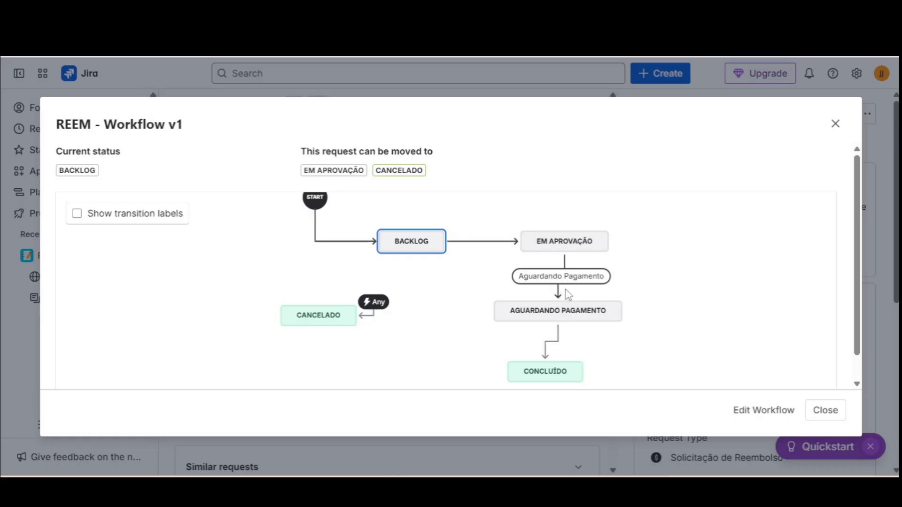
{"action": "key", "text": "Escape"}
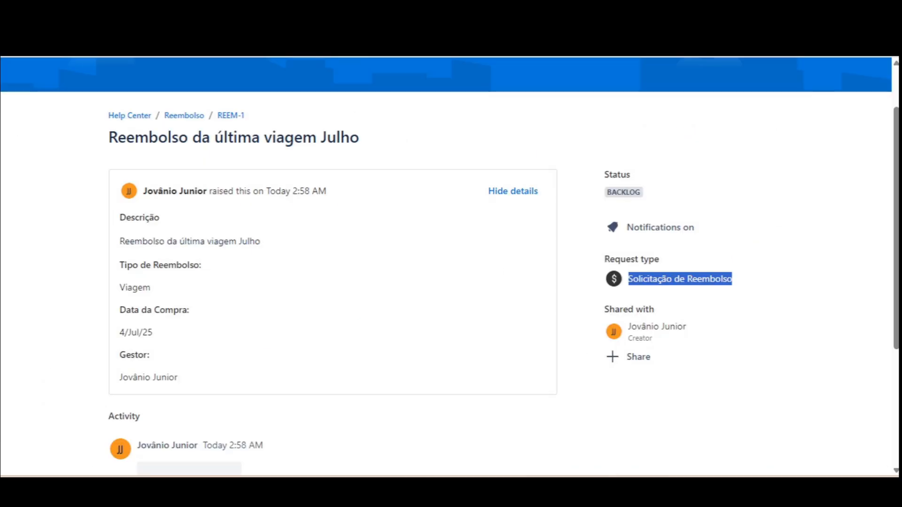
- Go back to the Help Center and open the Reembolso portal's list of request types
{"action": "left_click", "coordinate": [130, 115]}
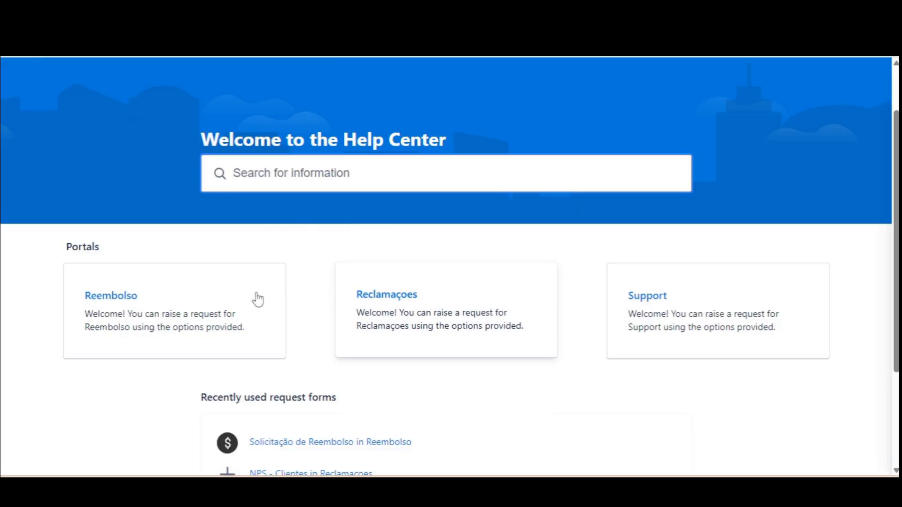
{"action": "left_click", "coordinate": [201, 322]}
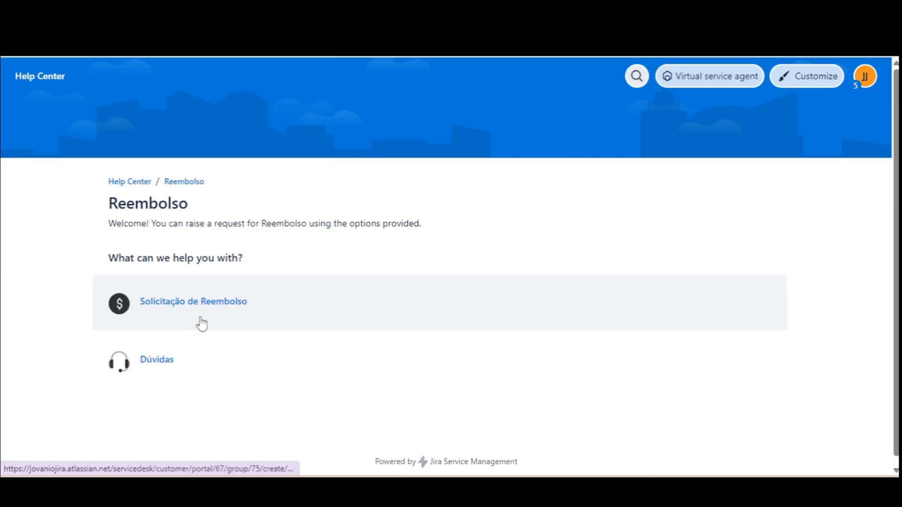